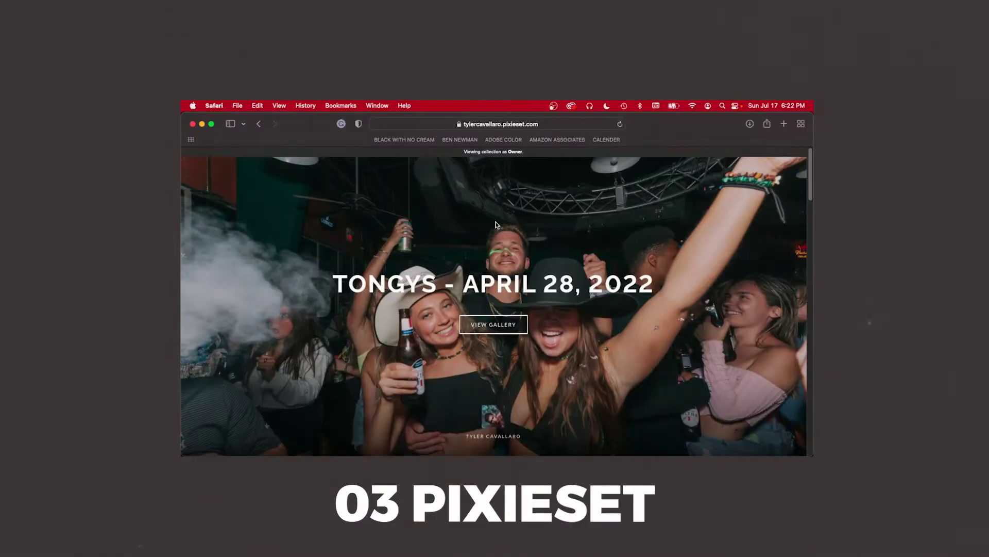
{"action": "scroll", "coordinate": [496, 225], "scroll_direction": "down", "scroll_amount": 10}
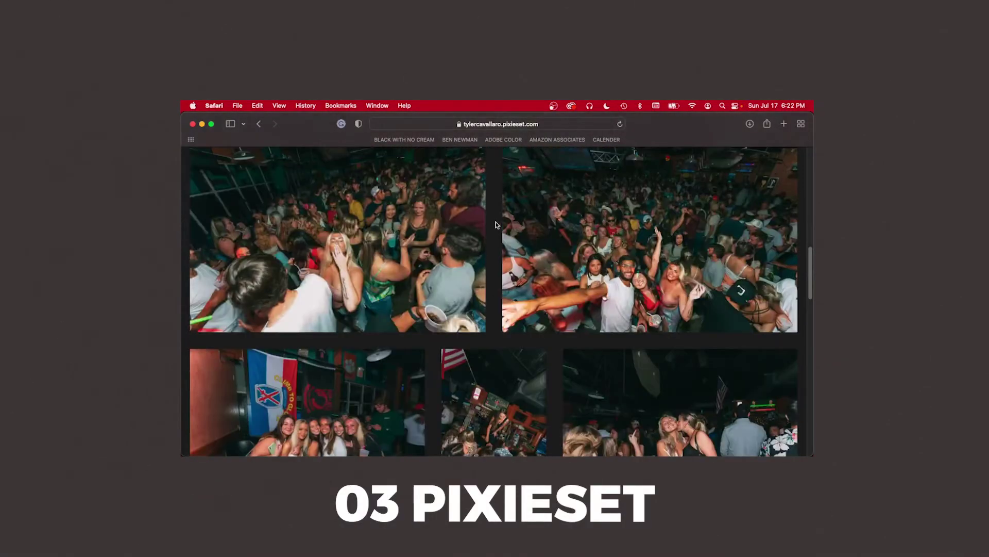
{"action": "scroll", "coordinate": [496, 225], "scroll_direction": "down", "scroll_amount": 15}
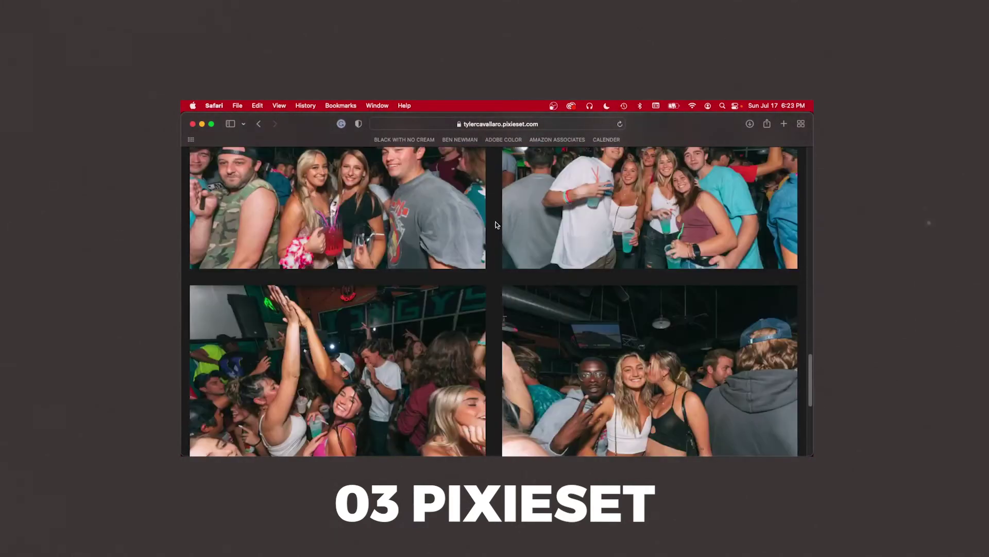
{"action": "scroll", "coordinate": [496, 225], "scroll_direction": "down", "scroll_amount": 15}
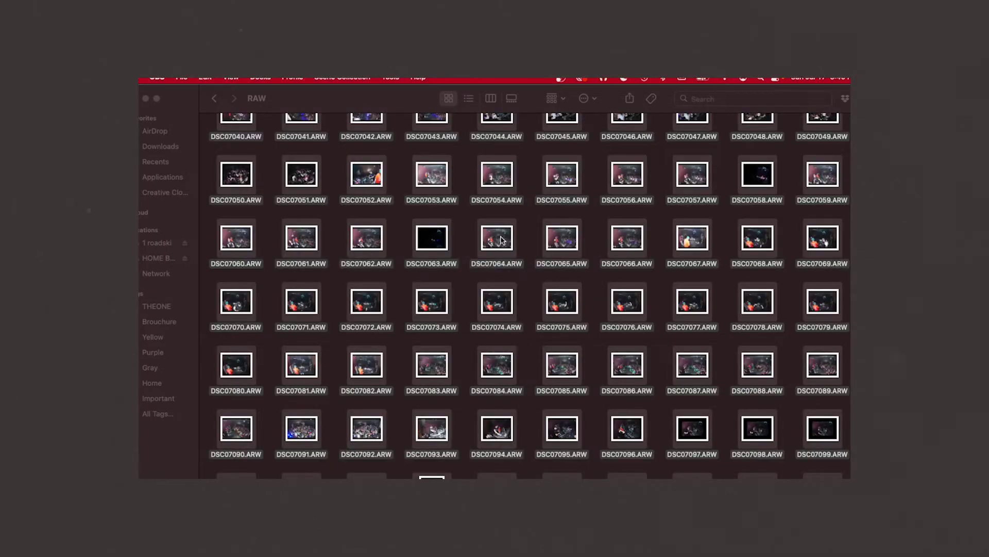
{"action": "key", "text": "super+a"}
{"action": "left_click_drag", "start_coordinate": [503, 237], "coordinate": [516, 238]}
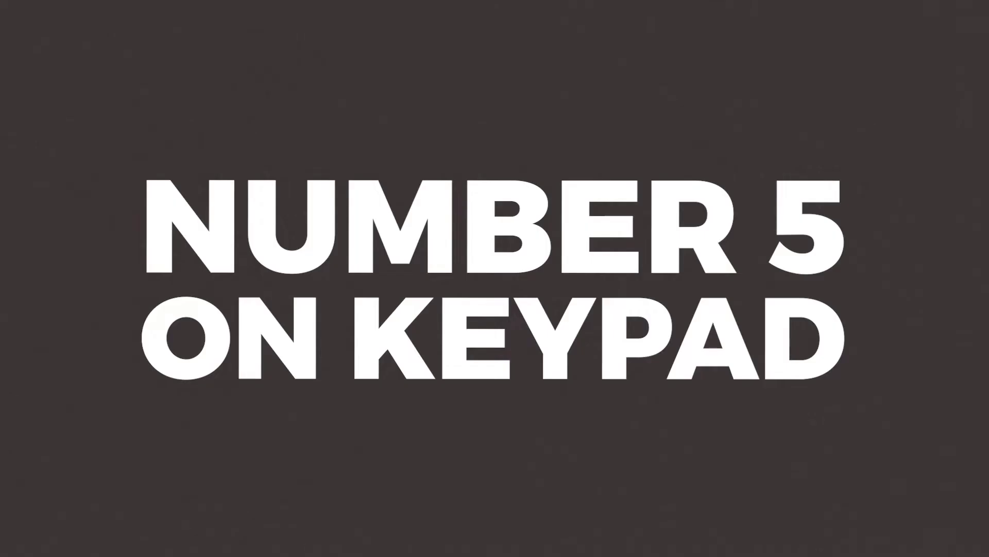
{"action": "key", "text": "5"}
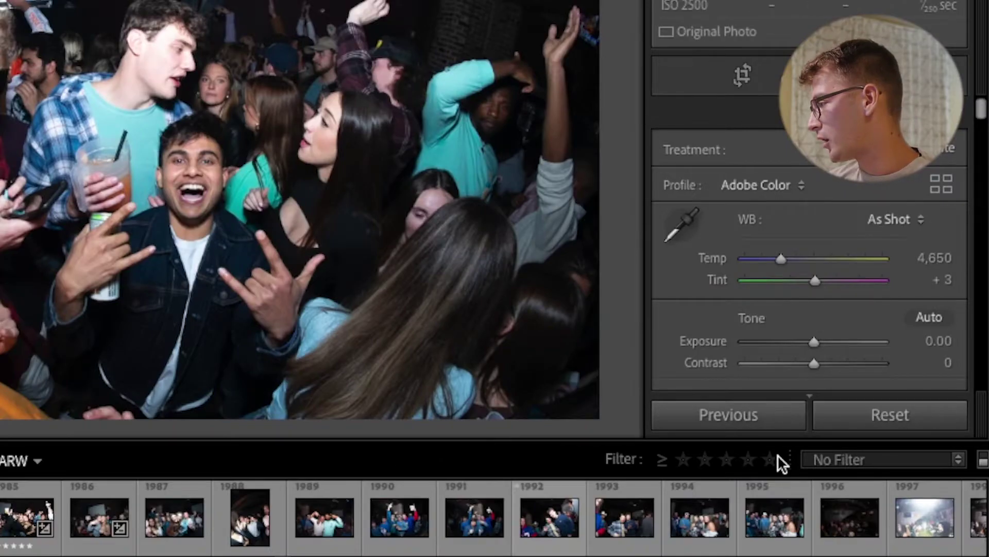
Step: Filter the filmstrip with the Rated filter preset so only the star-rated photos are listed
{"action": "left_click", "coordinate": [864, 472]}
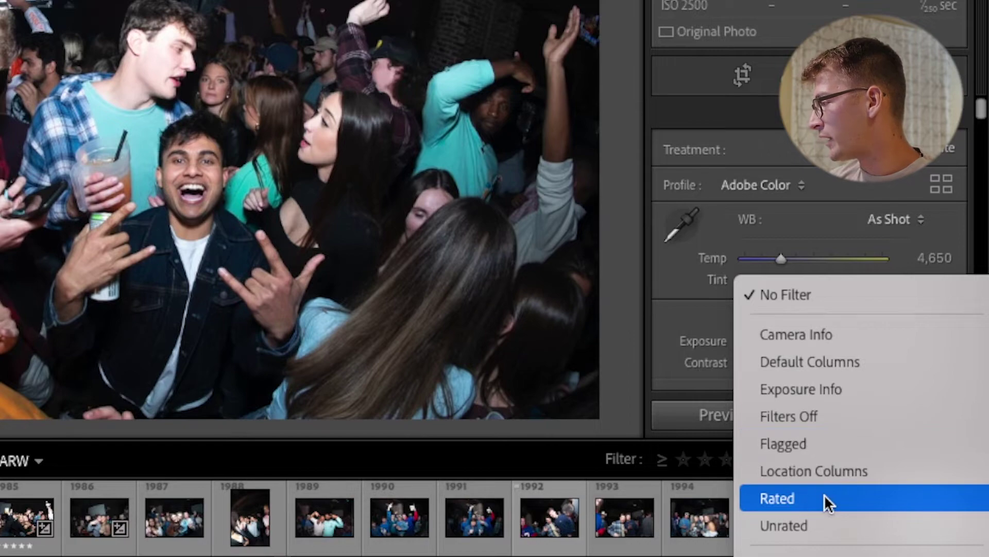
{"action": "left_click", "coordinate": [824, 497]}
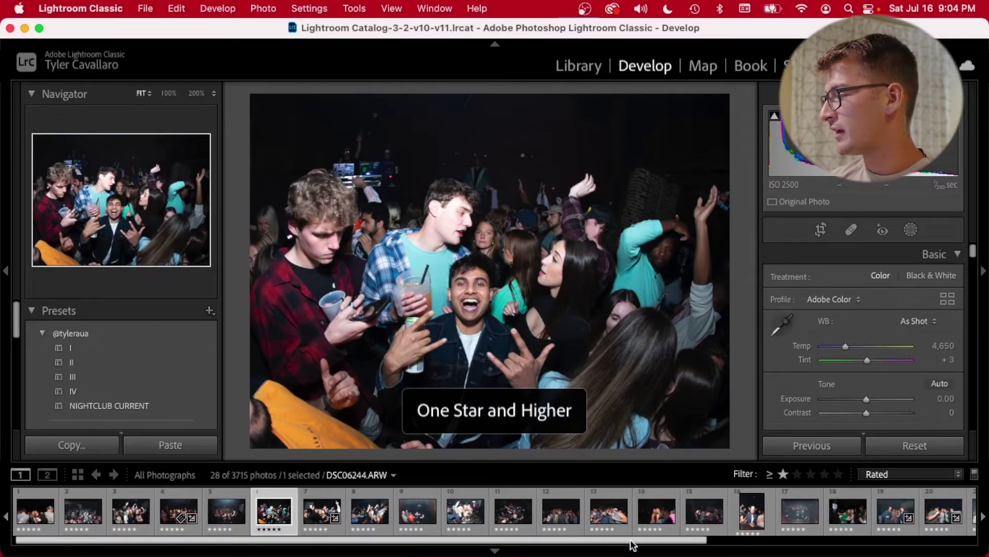
Step: Look through the rated photos one after another, going backwards from the end of the filmstrip
{"action": "left_click_drag", "start_coordinate": [631, 540], "coordinate": [765, 540]}
{"action": "left_click", "coordinate": [933, 512]}
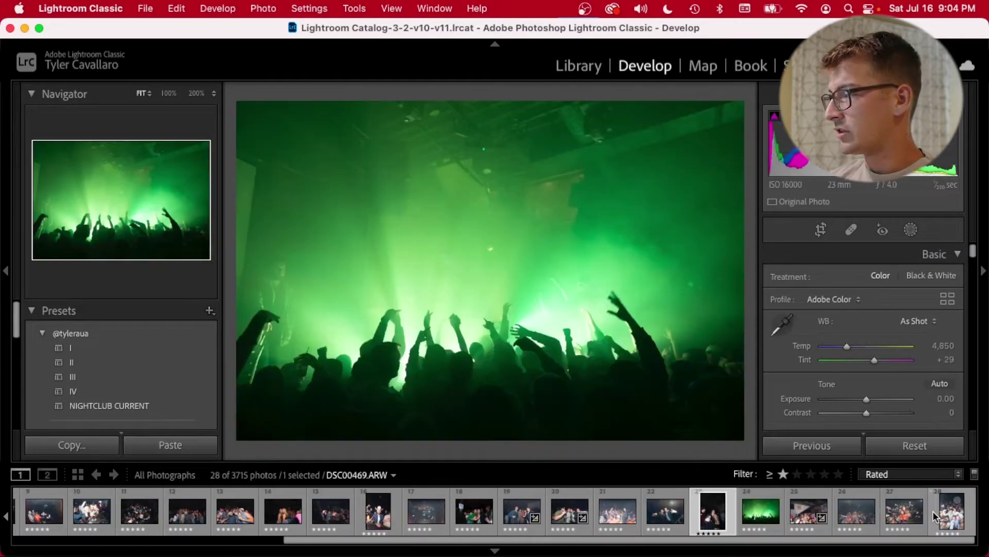
{"action": "key", "text": "Left"}
{"action": "key", "text": "Left"}
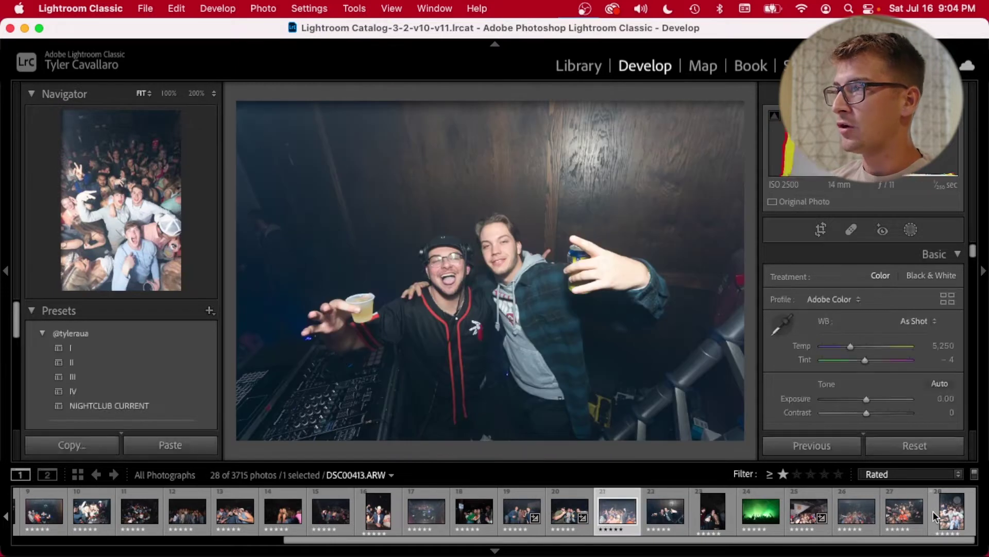
{"action": "key", "text": "Left"}
{"action": "key", "text": "Left"}
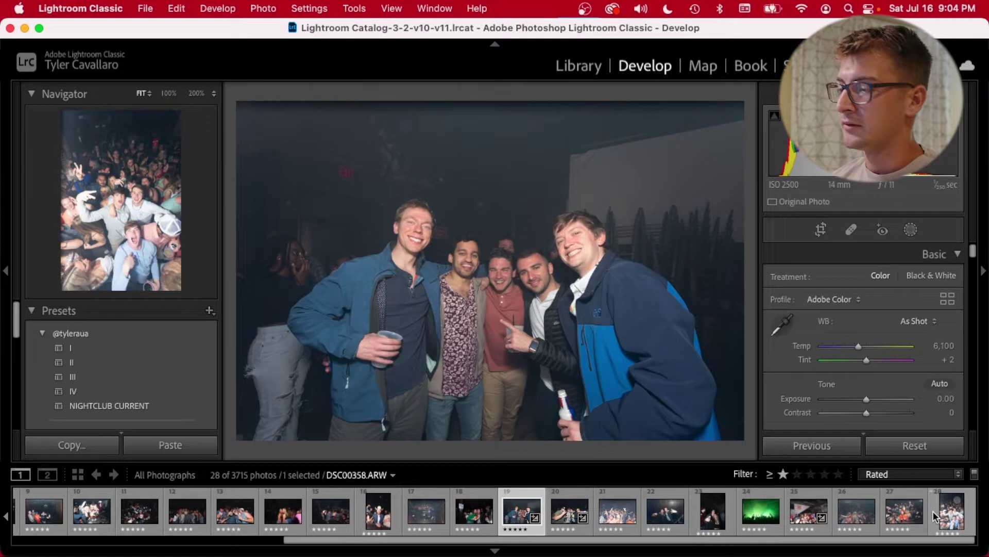
{"action": "key", "text": "Left"}
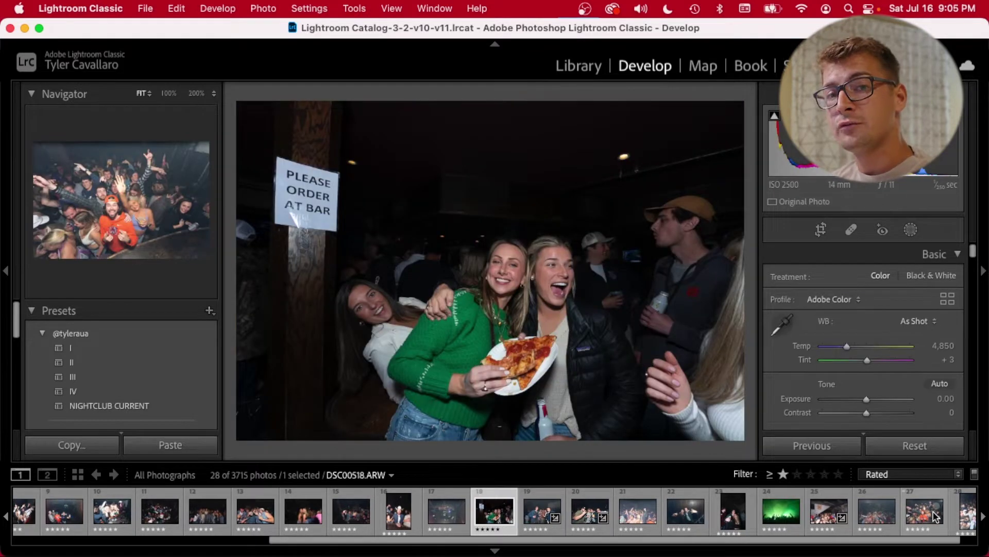
{"action": "key", "text": "Left"}
{"action": "key", "text": "Left"}
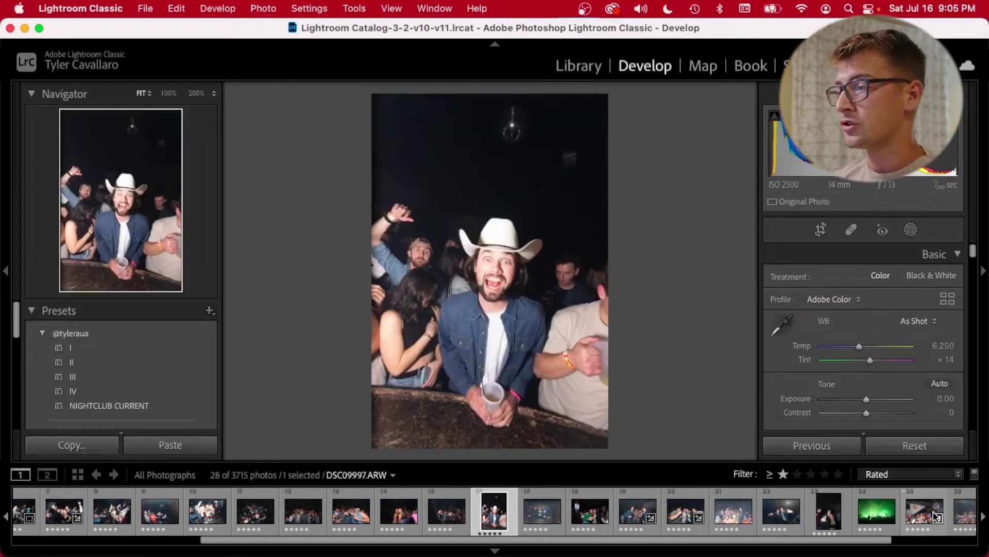
{"action": "key", "text": "Left"}
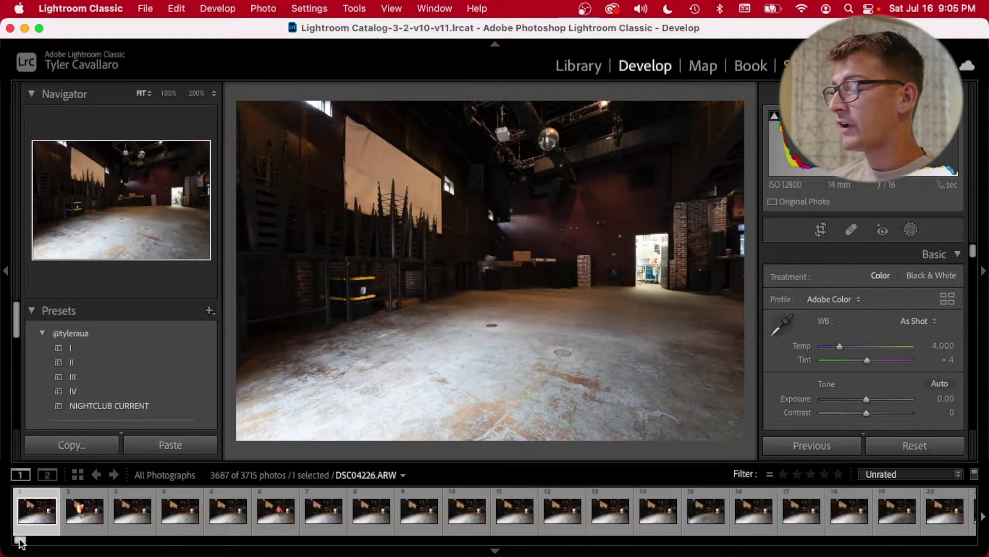
Step: Change the filmstrip filter from unrated to five-star photos and switch it back to the Rated preset
{"action": "left_click_drag", "start_coordinate": [49, 540], "coordinate": [698, 540]}
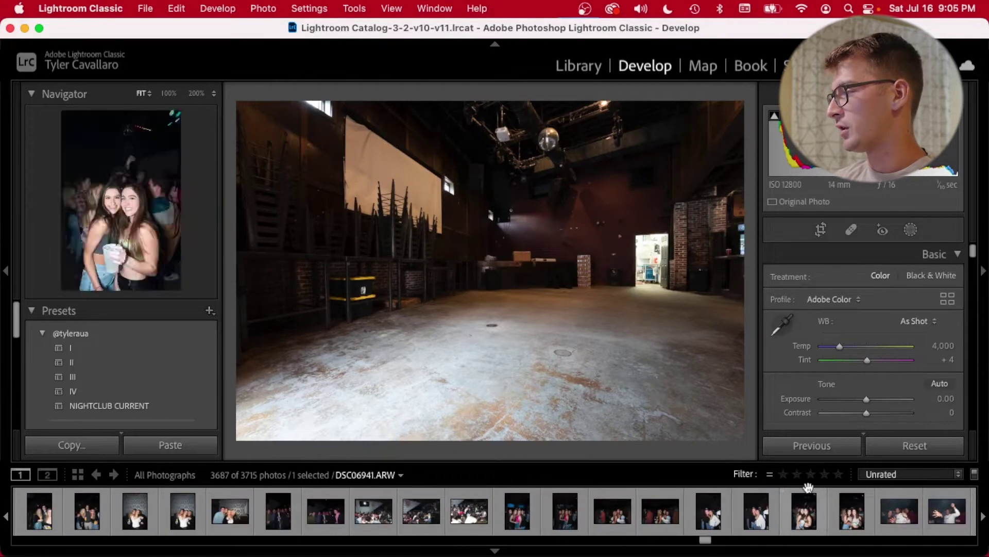
{"action": "left_click", "coordinate": [838, 473]}
{"action": "left_click", "coordinate": [867, 475]}
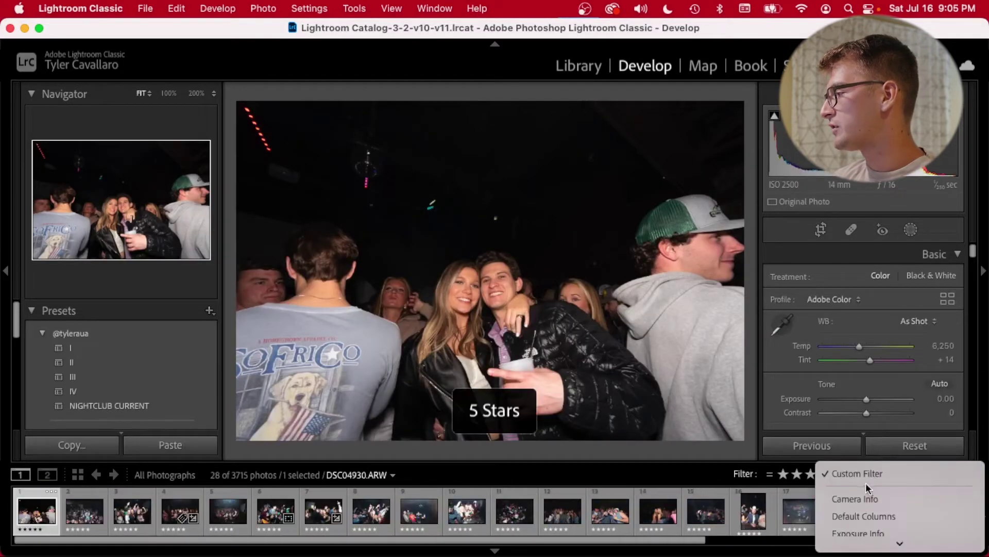
{"action": "scroll", "coordinate": [864, 493], "scroll_direction": "down", "scroll_amount": 2}
{"action": "left_click", "coordinate": [864, 493]}
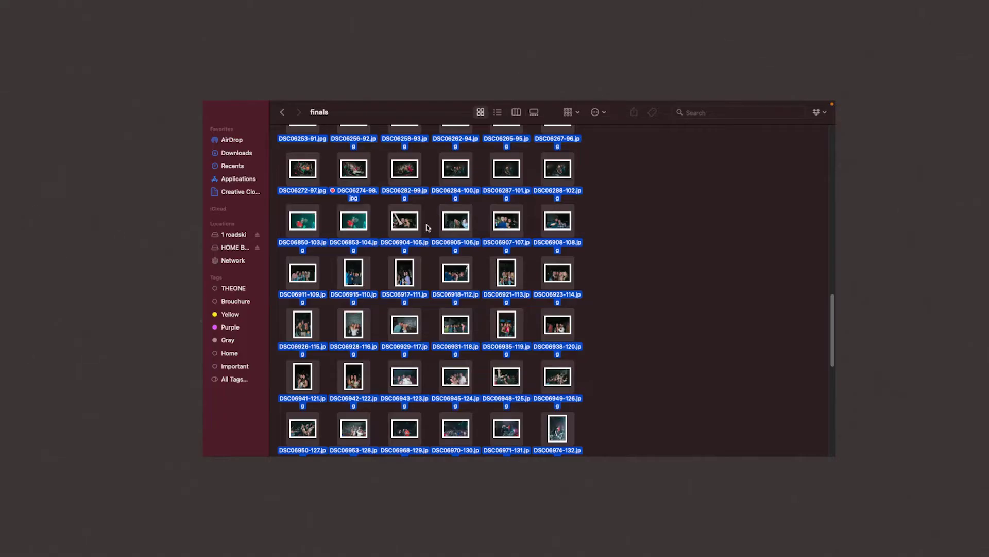
{"action": "left_click_drag", "start_coordinate": [419, 230], "coordinate": [407, 225]}
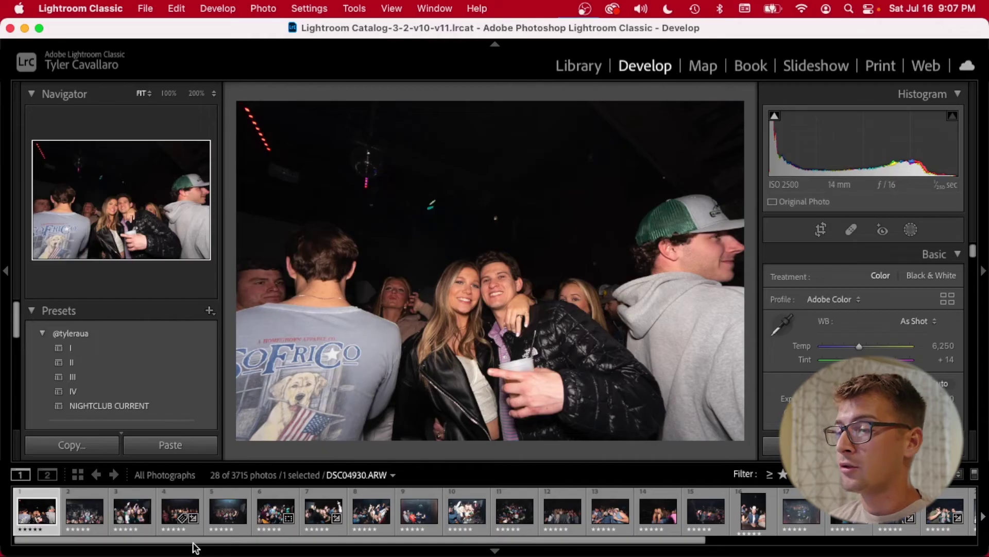
{"action": "left_click_drag", "start_coordinate": [187, 541], "coordinate": [158, 541]}
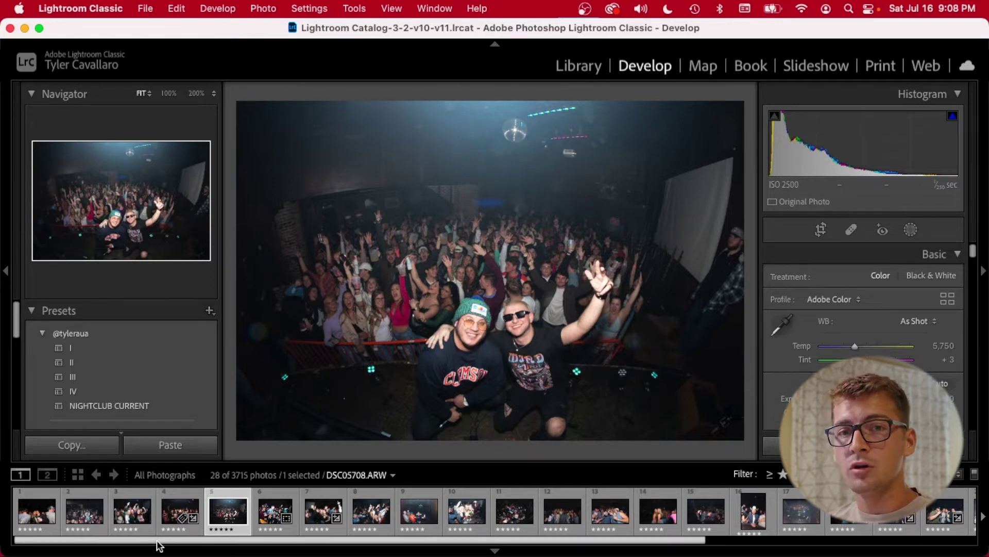
Step: Look through the rated photos that follow the crowd shot DSC05708.ARW
{"action": "key", "text": "Right"}
{"action": "key", "text": "Right"}
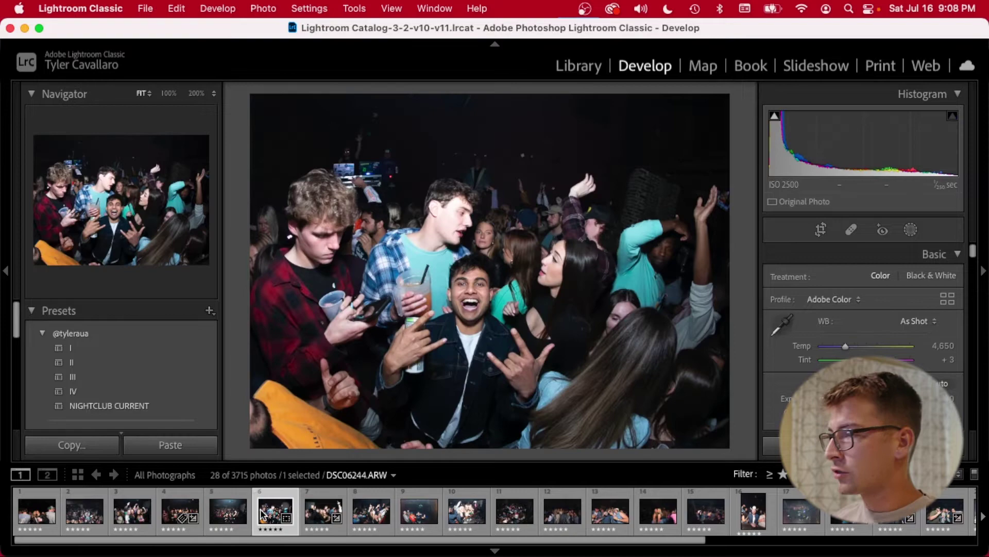
{"action": "key", "text": "Right"}
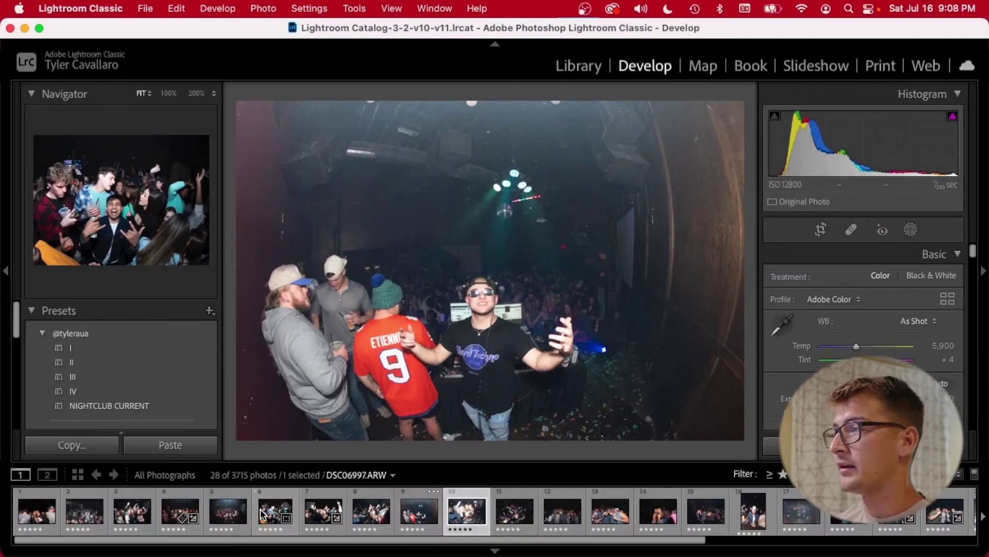
{"action": "key", "text": "Right"}
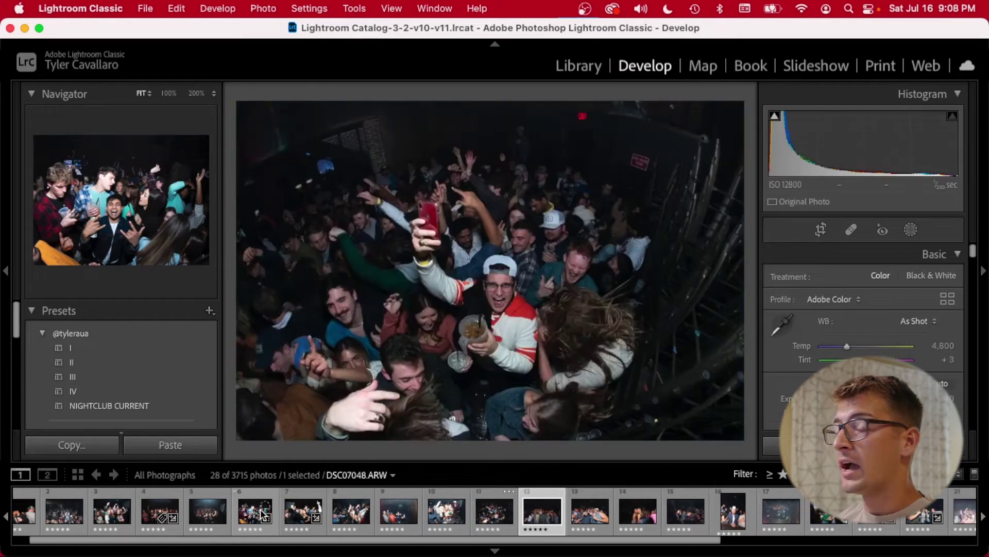
{"action": "key", "text": "Right"}
{"action": "key", "text": "Right"}
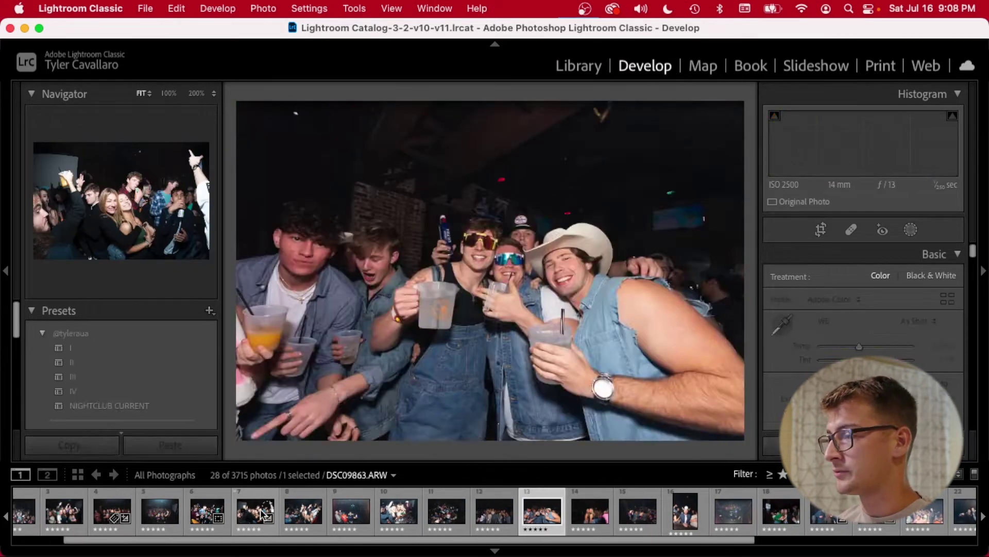
{"action": "key", "text": "Right"}
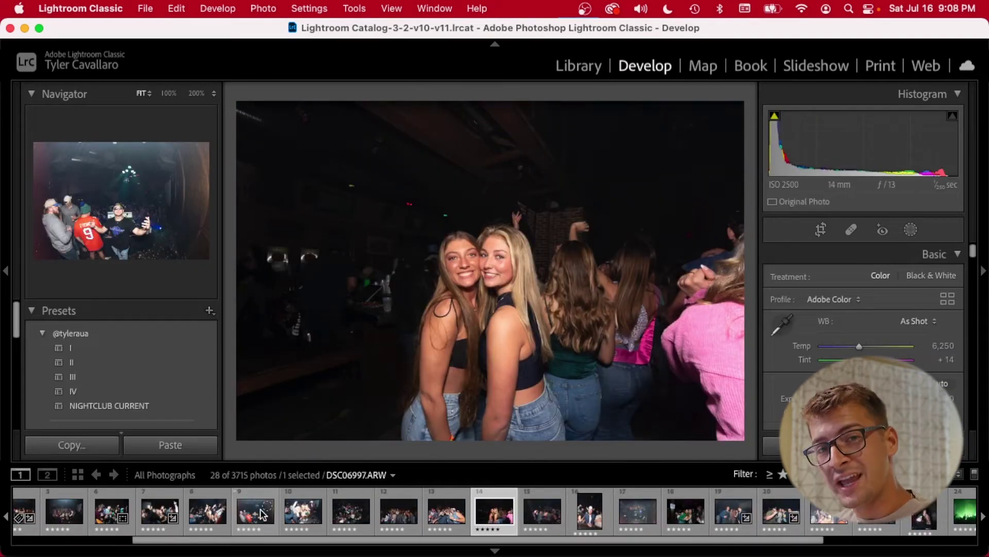
Step: Select the fifth rated photo, DSC05708.ARW, showing two men posing in front of the crowd
{"action": "scroll", "coordinate": [261, 514], "scroll_direction": "left", "scroll_amount": 3}
{"action": "left_click", "coordinate": [226, 513]}
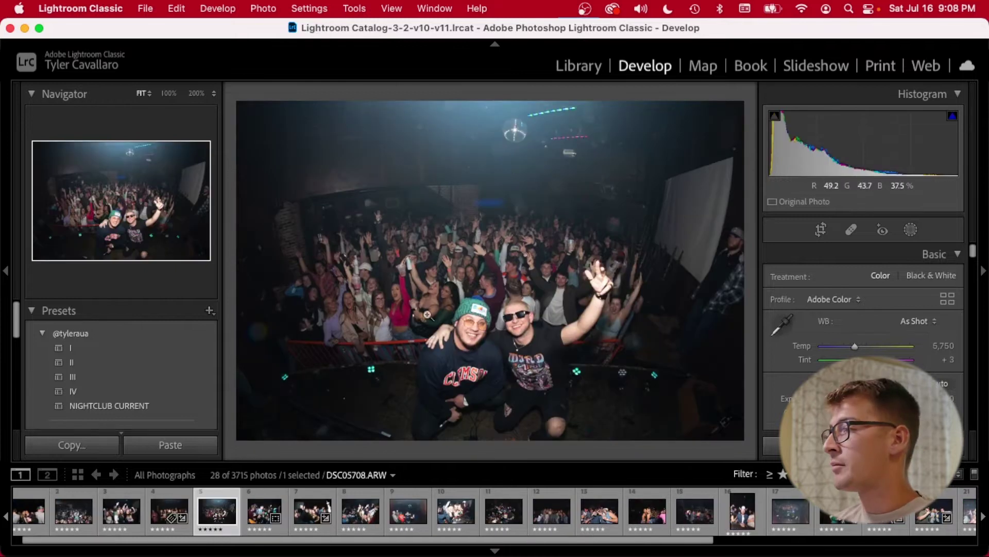
{"action": "left_click", "coordinate": [522, 321]}
{"action": "left_click_drag", "start_coordinate": [522, 321], "coordinate": [654, 455]}
{"action": "left_click_drag", "start_coordinate": [433, 214], "coordinate": [486, 294]}
{"action": "left_click", "coordinate": [486, 294]}
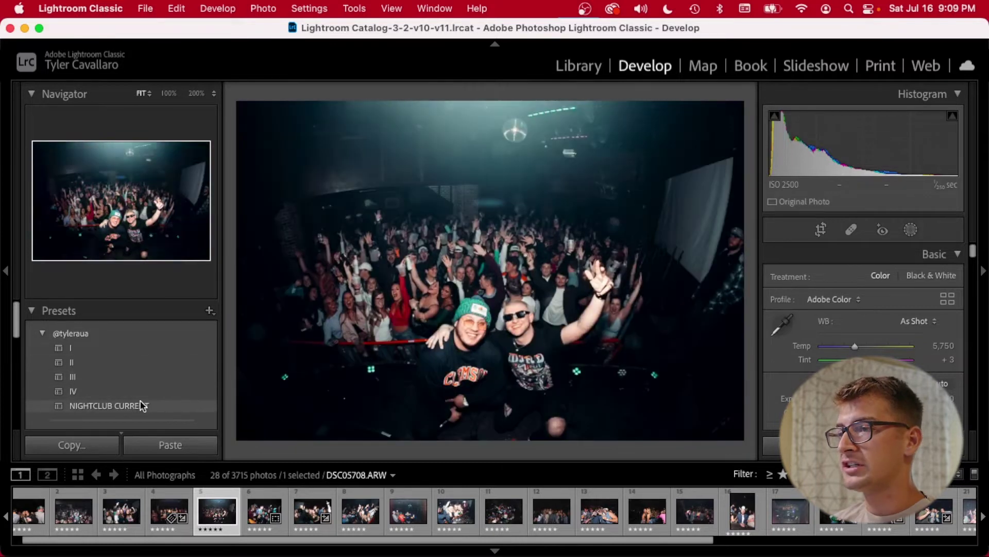
Step: Apply the NIGHTCLUB CURRENT preset to the crowd photo
{"action": "left_click", "coordinate": [140, 401]}
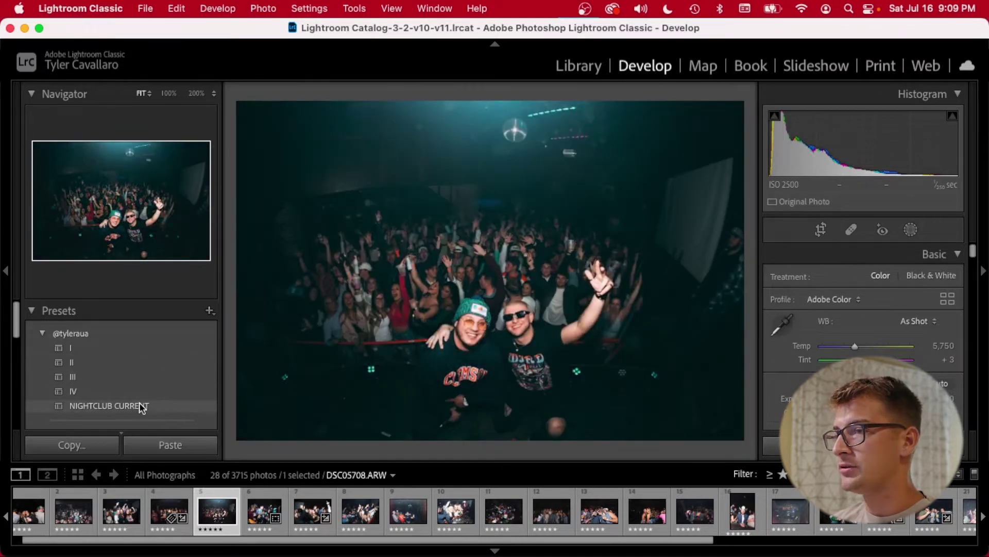
{"action": "left_click", "coordinate": [128, 407]}
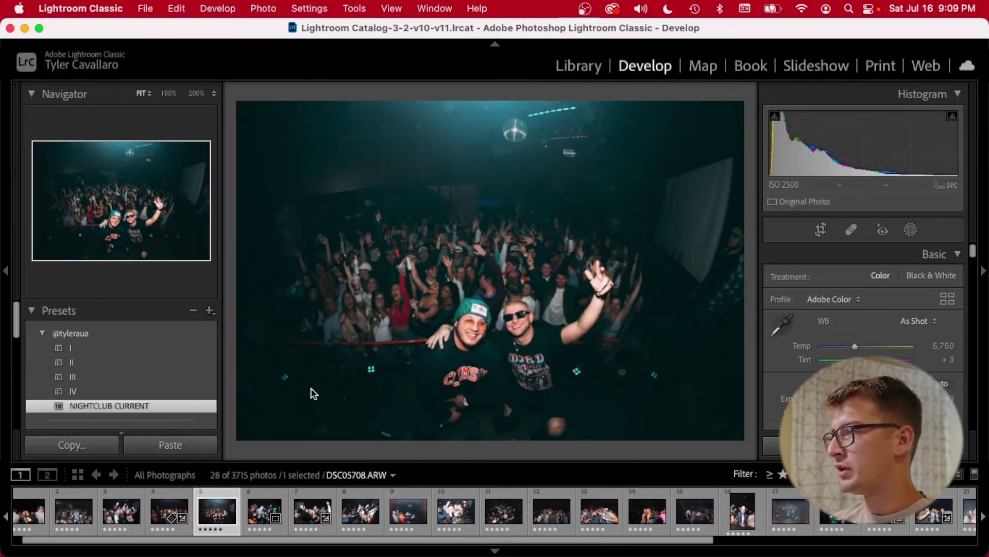
Step: Examine the preset's effect on the crowd at 100% and check its tone curve and HSL settings
{"action": "left_click_drag", "start_coordinate": [360, 187], "coordinate": [542, 229]}
{"action": "left_click_drag", "start_coordinate": [496, 300], "coordinate": [449, 218]}
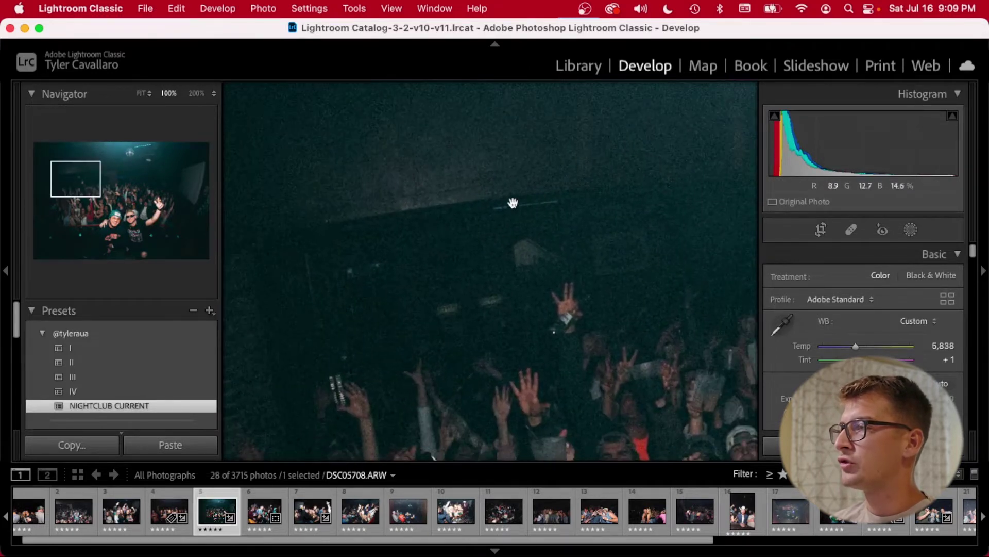
{"action": "left_click", "coordinate": [418, 291]}
{"action": "left_click", "coordinate": [371, 228]}
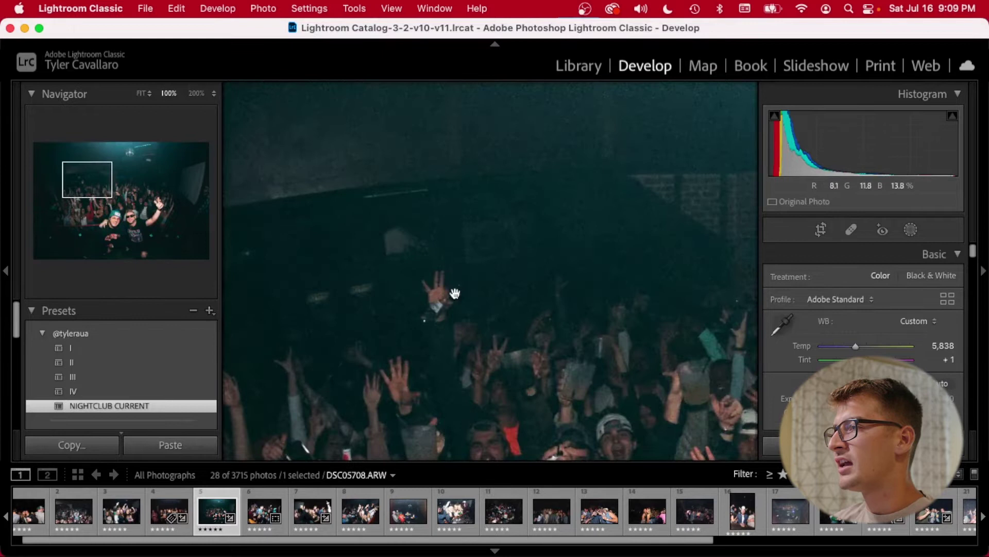
{"action": "scroll", "coordinate": [791, 381], "scroll_direction": "down", "scroll_amount": 10}
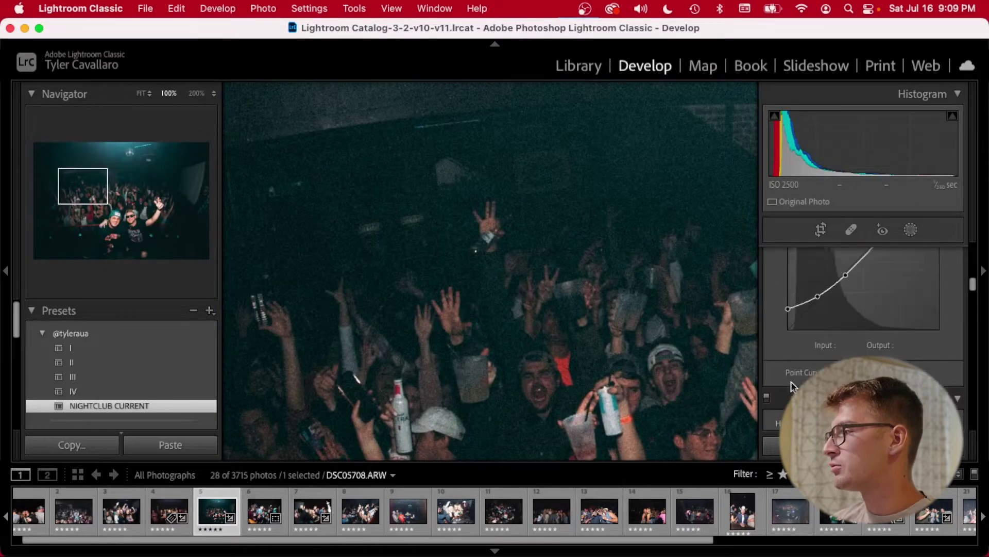
{"action": "left_click", "coordinate": [647, 308]}
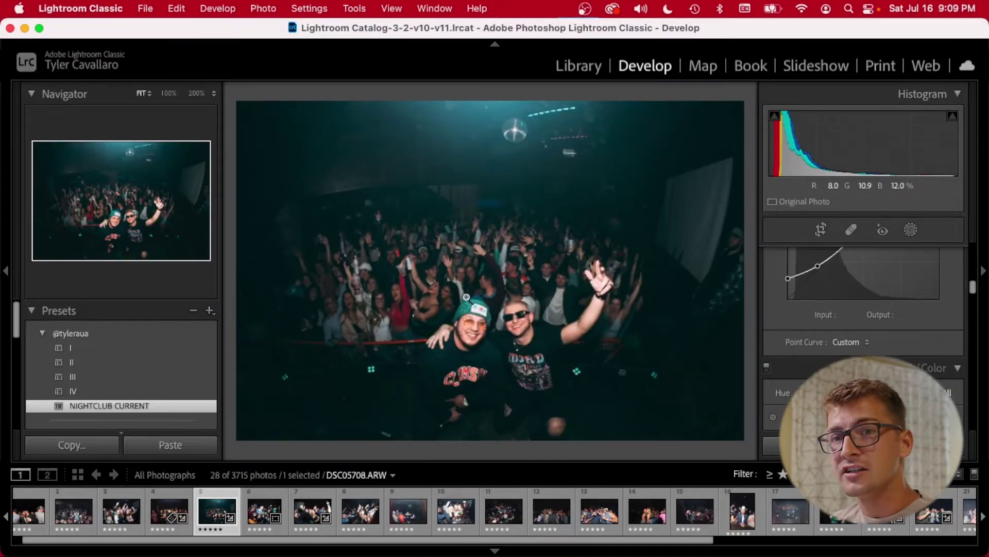
{"action": "scroll", "coordinate": [796, 380], "scroll_direction": "down", "scroll_amount": 4}
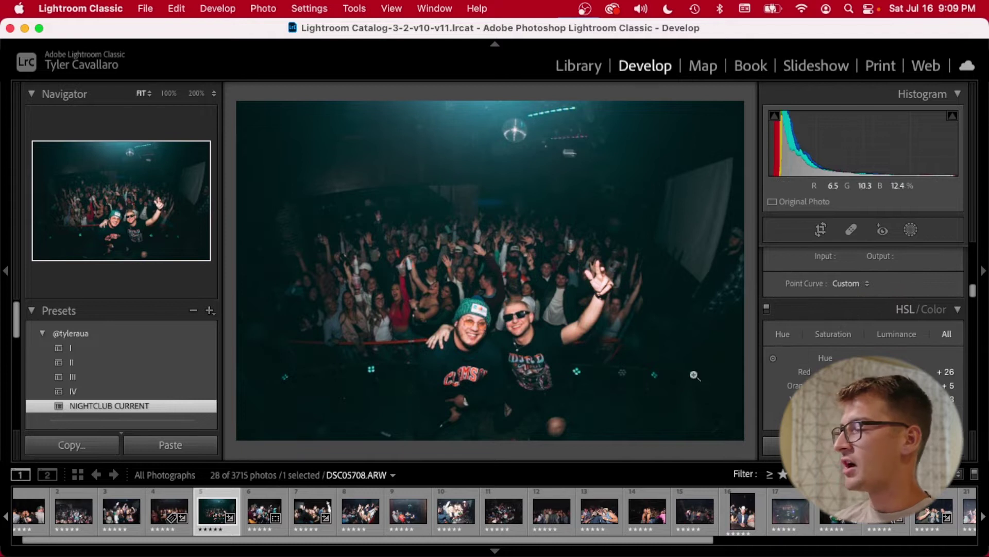
{"action": "scroll", "coordinate": [792, 380], "scroll_direction": "up", "scroll_amount": 1}
{"action": "scroll", "coordinate": [790, 375], "scroll_direction": "up", "scroll_amount": 2}
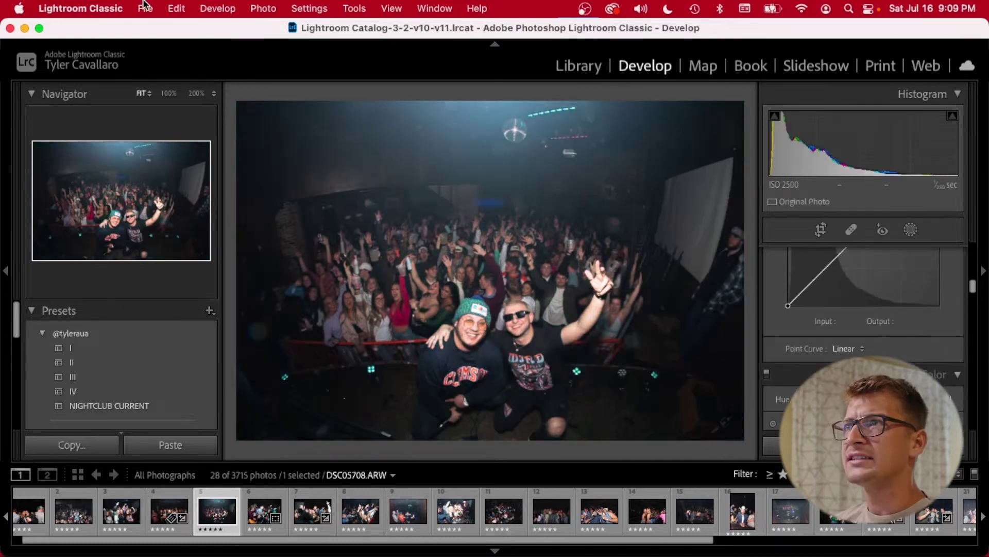
Step: Open The Fader plug-in for the crowd photo and choose the NIGHTCLUB CURRENT preset in it
{"action": "left_click", "coordinate": [144, 7]}
{"action": "mouse_move", "coordinate": [209, 339]}
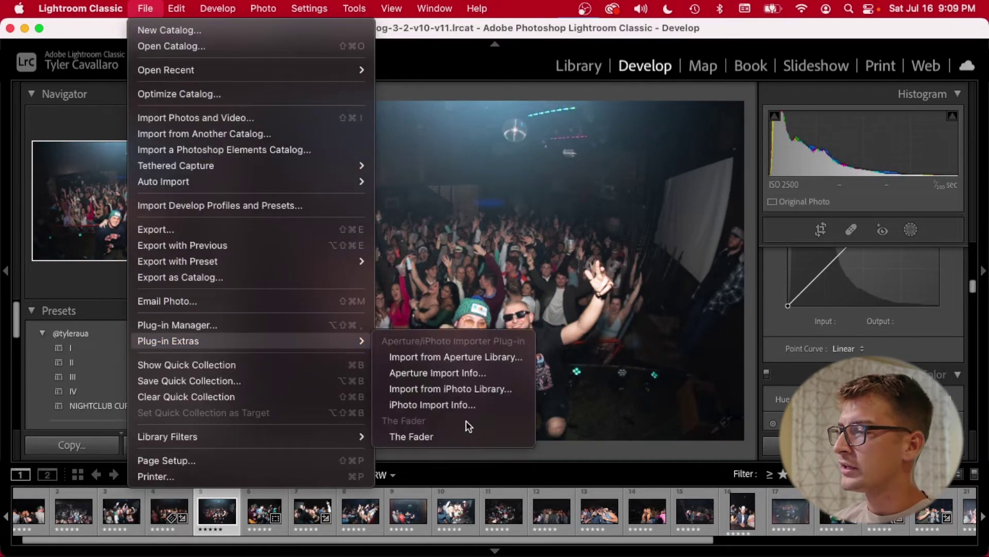
{"action": "left_click", "coordinate": [464, 437]}
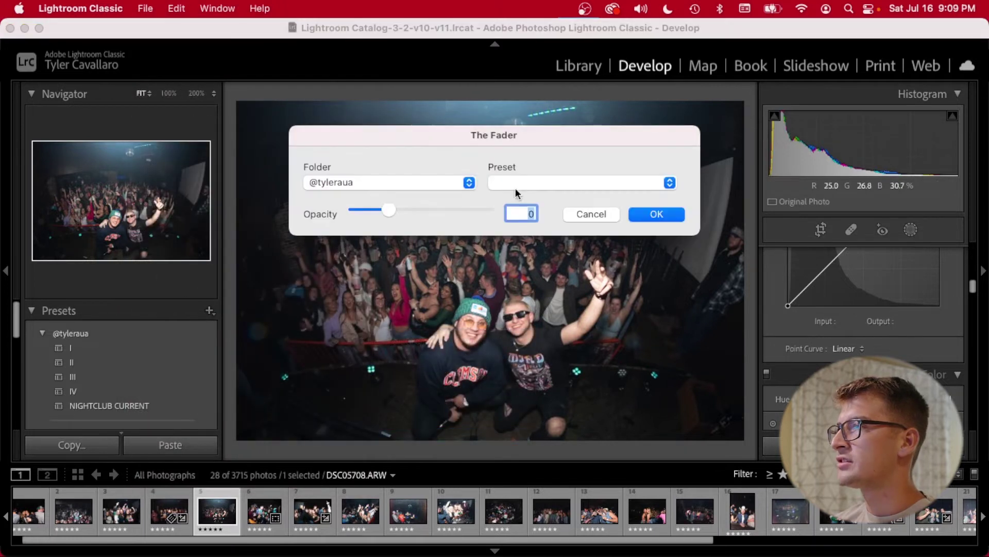
{"action": "left_click", "coordinate": [565, 184]}
{"action": "left_click", "coordinate": [531, 249]}
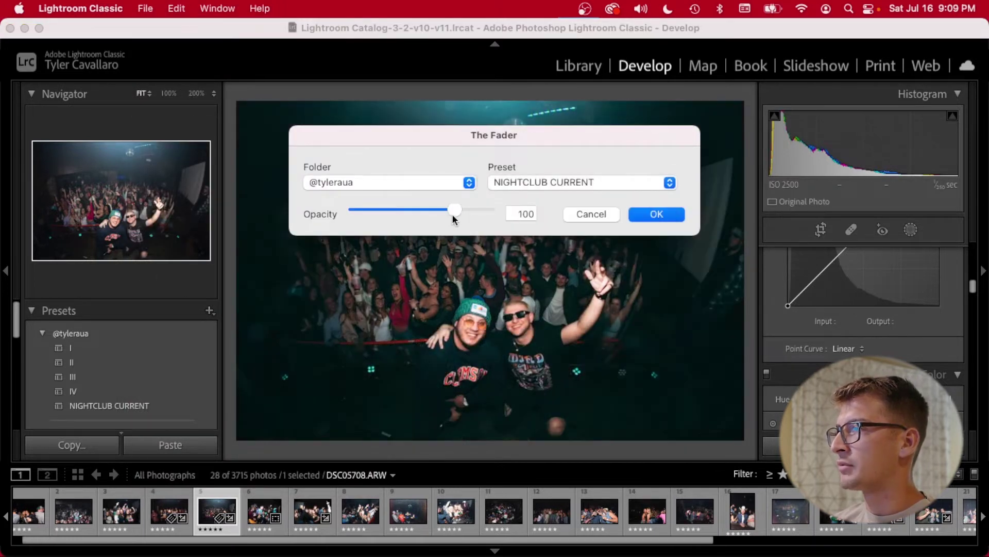
Step: Adjust the opacity of the NIGHTCLUB CURRENT preset in The Fader and apply it to the crowd photo
{"action": "mouse_move", "coordinate": [423, 211]}
{"action": "left_mouse_down"}
{"action": "mouse_move", "coordinate": [410, 212]}
{"action": "mouse_move", "coordinate": [428, 212]}
{"action": "left_mouse_up"}
{"action": "left_click", "coordinate": [655, 215]}
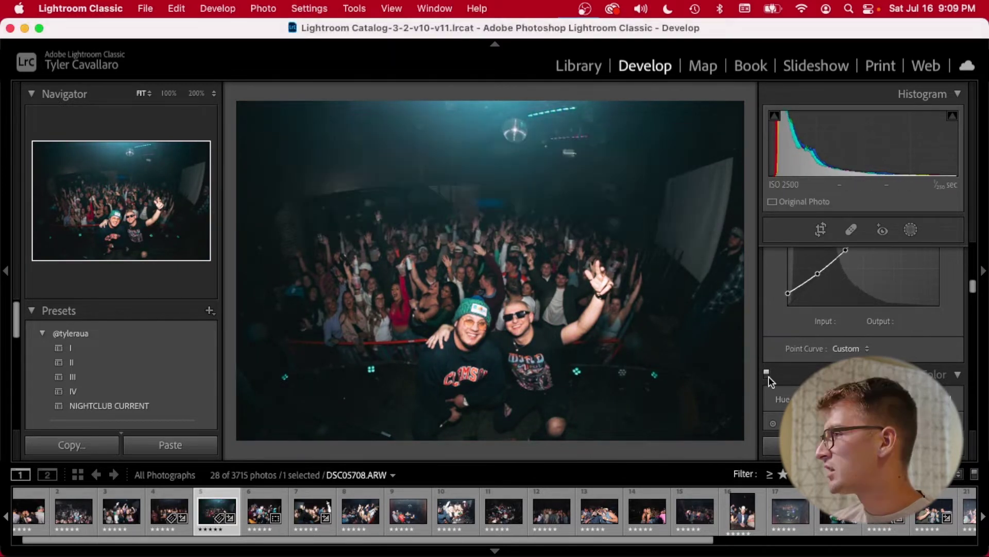
Step: Set the sharpening Masking to 8, and the noise reduction Luminance to 7 and Contrast to 16
{"action": "scroll", "coordinate": [773, 379], "scroll_direction": "up", "scroll_amount": 10}
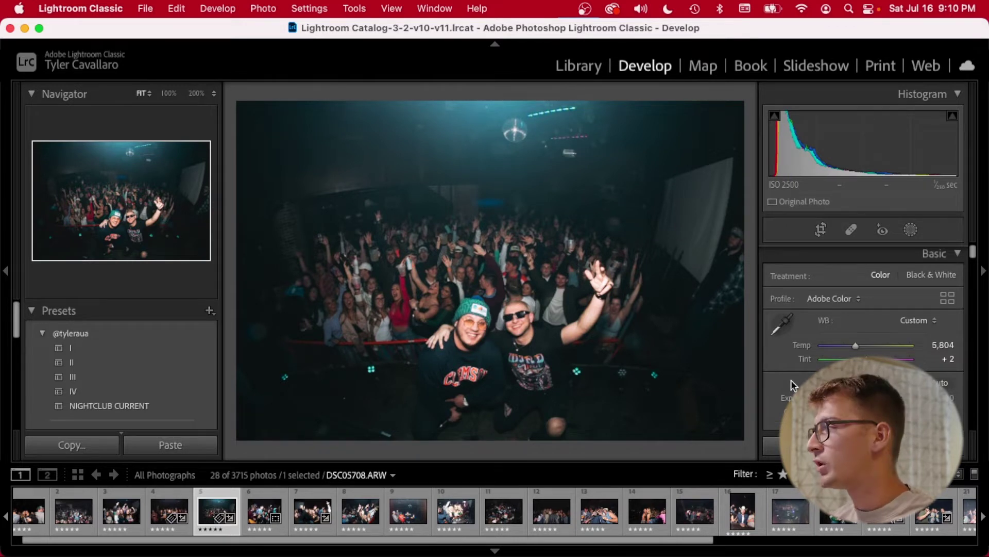
{"action": "scroll", "coordinate": [792, 384], "scroll_direction": "down", "scroll_amount": 5}
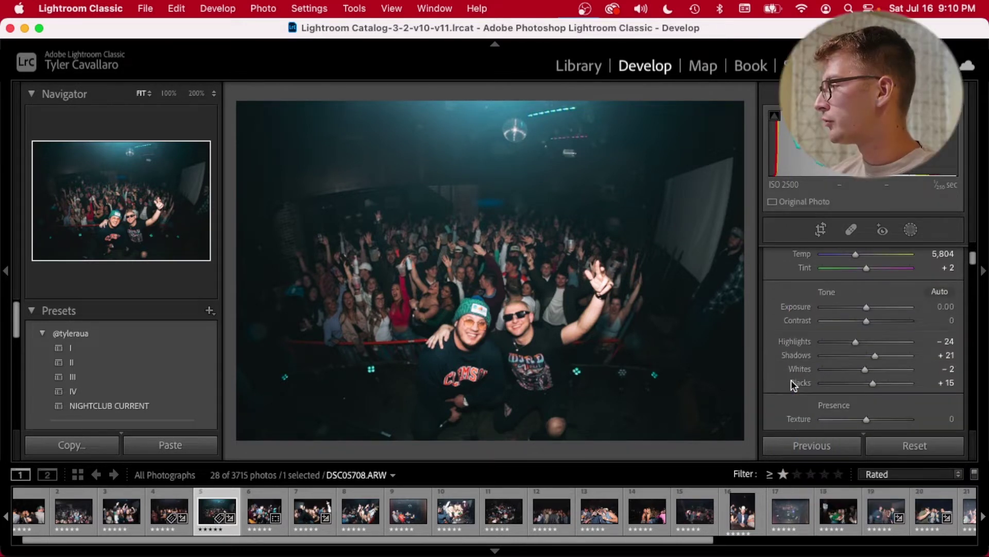
{"action": "scroll", "coordinate": [791, 380], "scroll_direction": "down", "scroll_amount": 6}
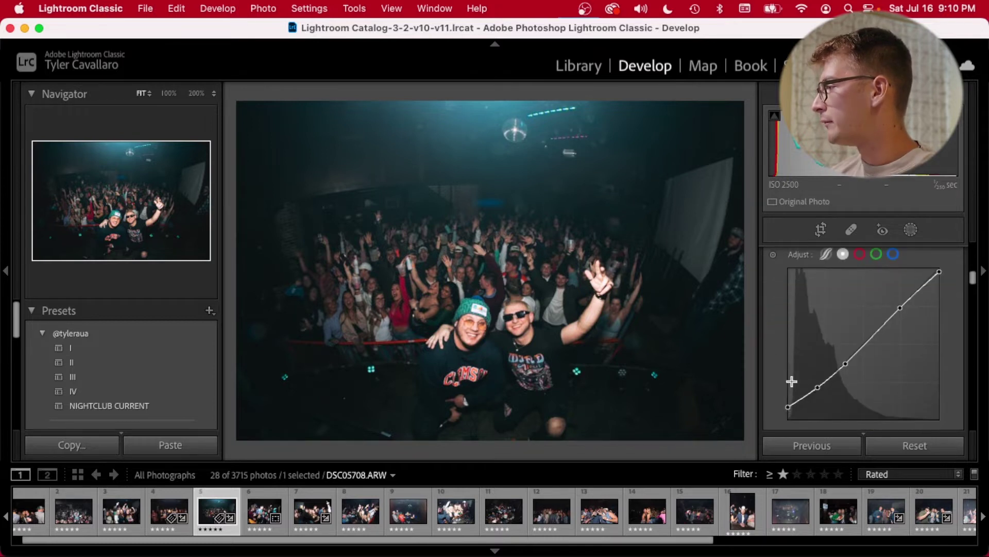
{"action": "scroll", "coordinate": [783, 359], "scroll_direction": "down", "scroll_amount": 8}
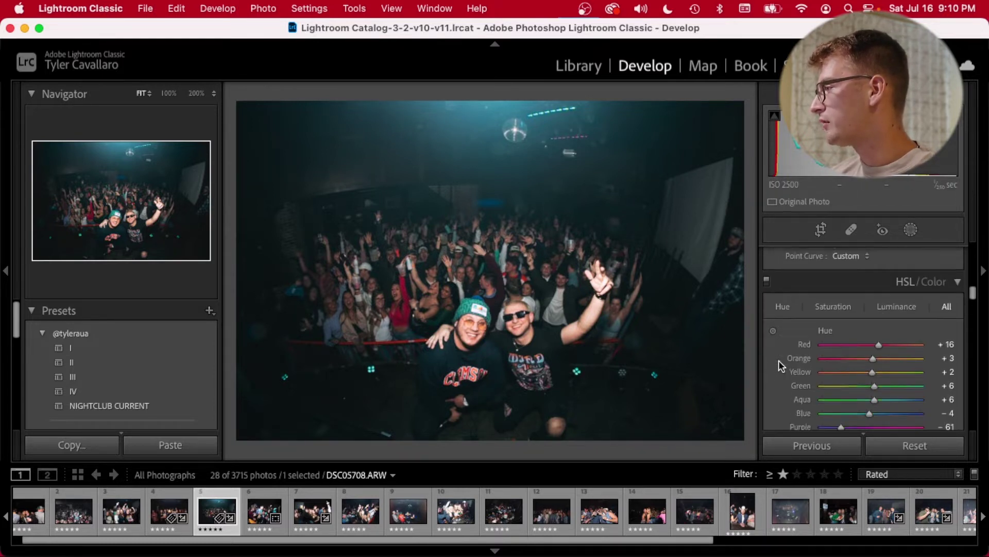
{"action": "scroll", "coordinate": [791, 366], "scroll_direction": "down", "scroll_amount": 8}
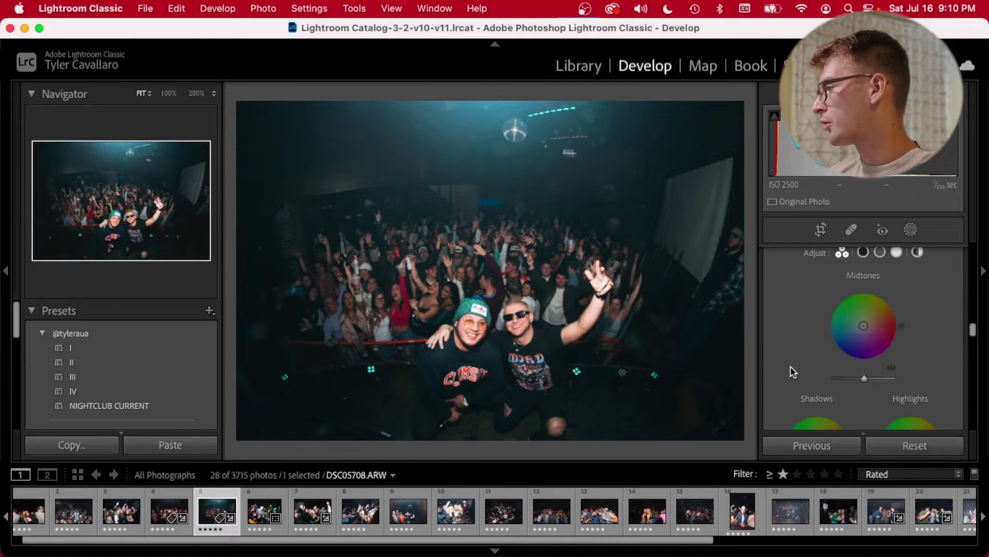
{"action": "scroll", "coordinate": [793, 371], "scroll_direction": "down", "scroll_amount": 8}
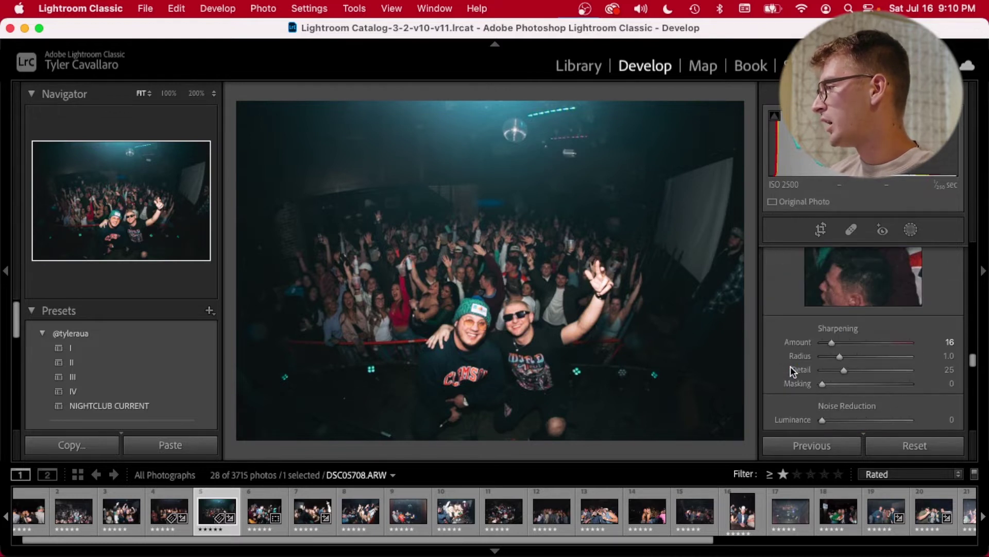
{"action": "left_click_drag", "start_coordinate": [824, 344], "coordinate": [831, 344]}
{"action": "left_click_drag", "start_coordinate": [823, 379], "coordinate": [836, 406]}
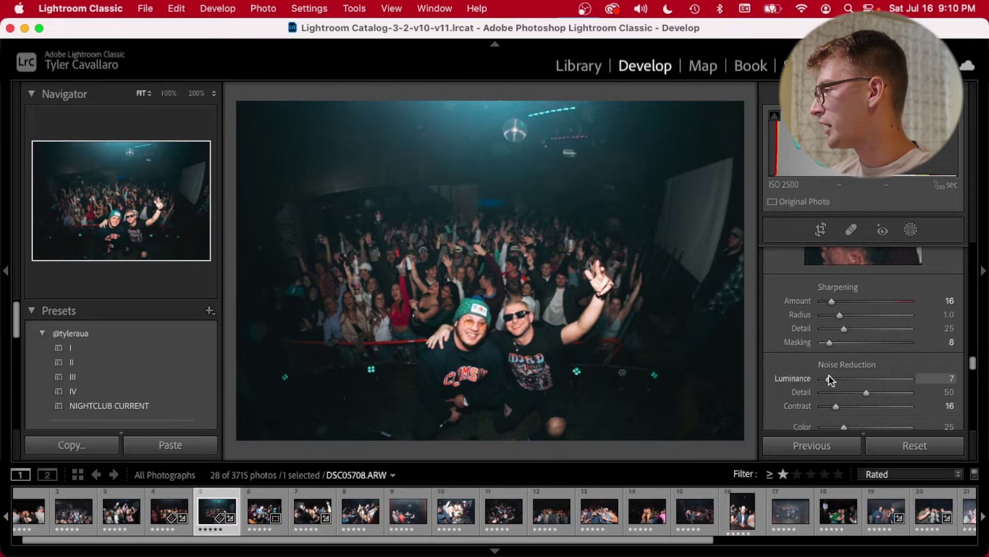
Step: Set the crowd photo's Exposure to +0.20, Highlights to −69 and Shadows to +80
{"action": "scroll", "coordinate": [812, 341], "scroll_direction": "up", "scroll_amount": 10}
{"action": "scroll", "coordinate": [850, 348], "scroll_direction": "down", "scroll_amount": 2}
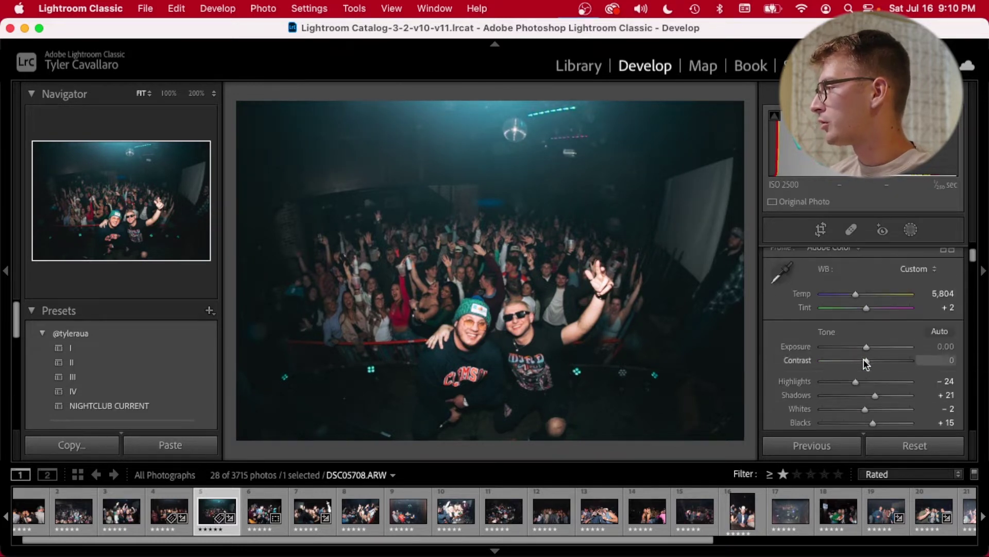
{"action": "key", "text": "Up"}
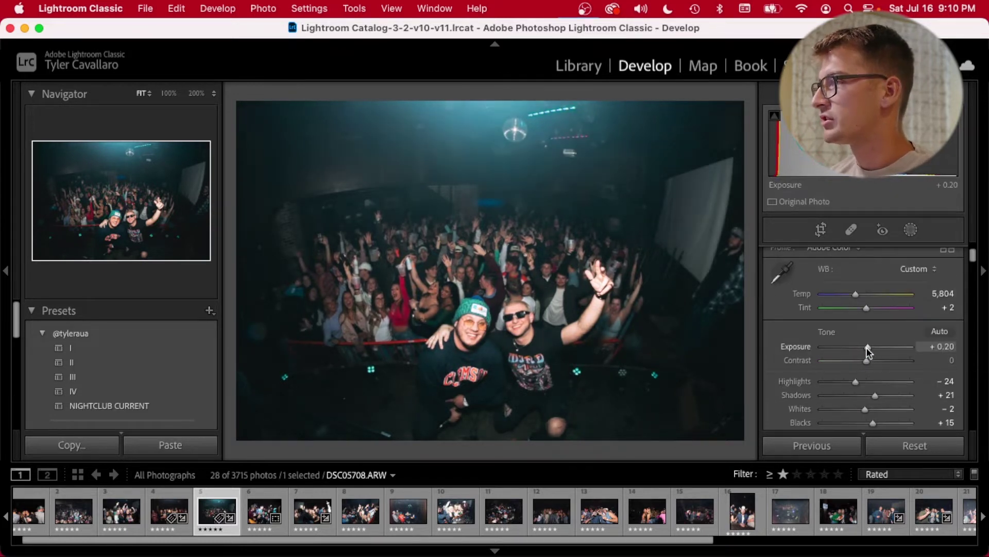
{"action": "key", "text": "Up"}
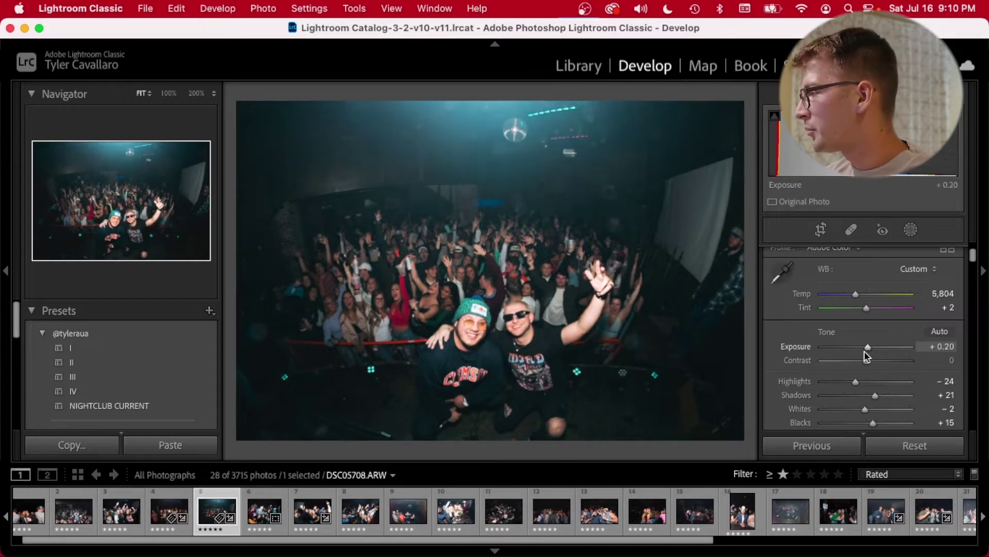
{"action": "left_click_drag", "start_coordinate": [856, 383], "coordinate": [906, 394]}
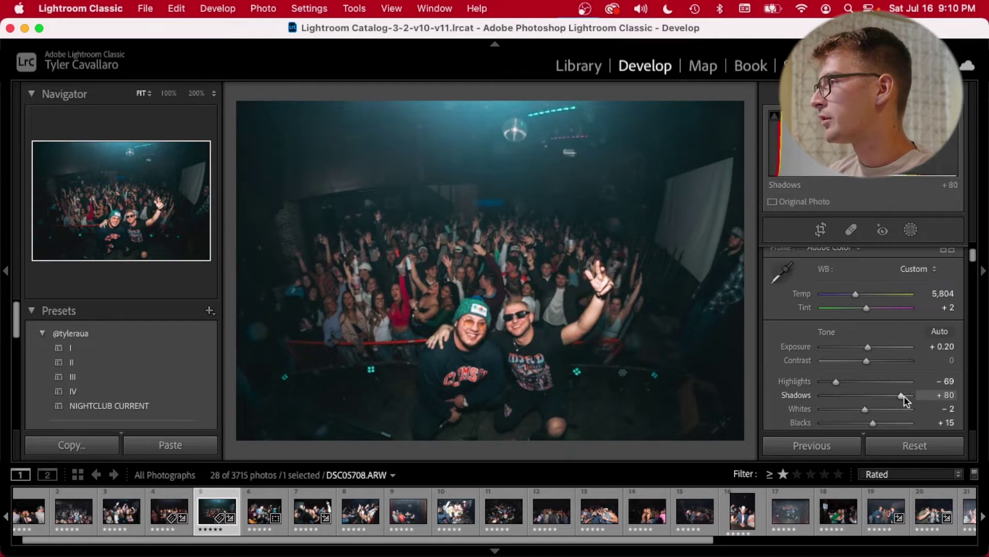
Step: Check the crowd at 100% and set the Whites to −31 and the Blacks to +89
{"action": "left_click", "coordinate": [644, 270]}
{"action": "left_click_drag", "start_coordinate": [573, 329], "coordinate": [698, 212]}
{"action": "left_click_drag", "start_coordinate": [546, 278], "coordinate": [665, 169]}
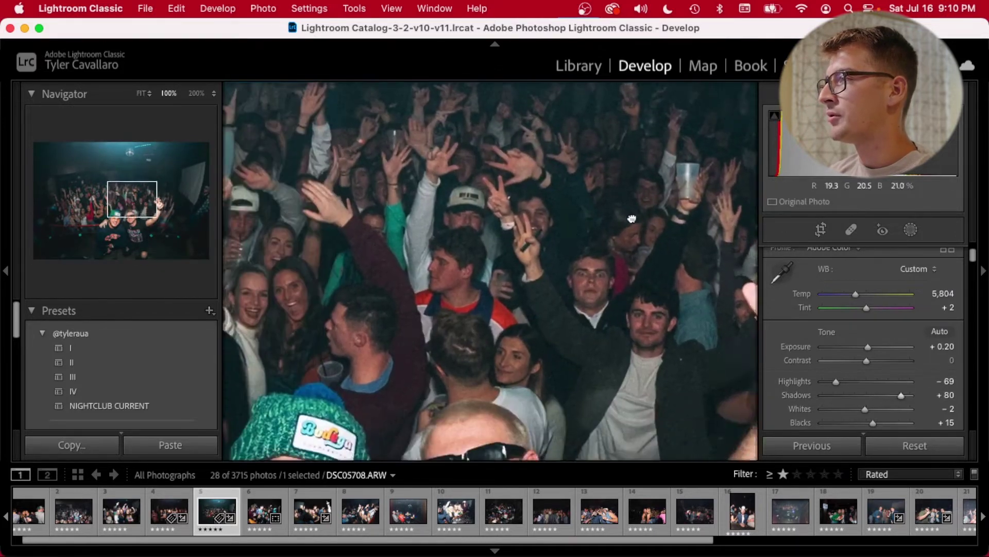
{"action": "left_click", "coordinate": [665, 169]}
{"action": "left_click_drag", "start_coordinate": [882, 427], "coordinate": [853, 411]}
Step: Inspect the crowd and the man in the green beanie at 100%, returning to the full photo
{"action": "left_click", "coordinate": [445, 321]}
{"action": "left_click_drag", "start_coordinate": [573, 279], "coordinate": [506, 181]}
{"action": "left_click_drag", "start_coordinate": [728, 212], "coordinate": [625, 379]}
{"action": "left_click_drag", "start_coordinate": [491, 268], "coordinate": [738, 279]}
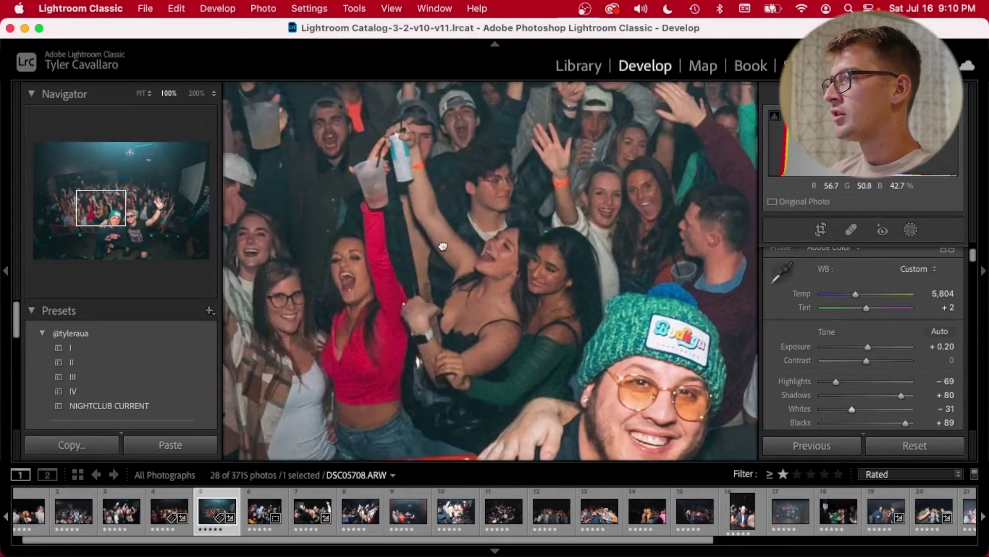
{"action": "left_click", "coordinate": [738, 279]}
Step: Set the crowd photo's white balance to Temp 6,004 and Tint −8
{"action": "scroll", "coordinate": [808, 373], "scroll_direction": "down", "scroll_amount": 3}
{"action": "scroll", "coordinate": [807, 373], "scroll_direction": "up", "scroll_amount": 5}
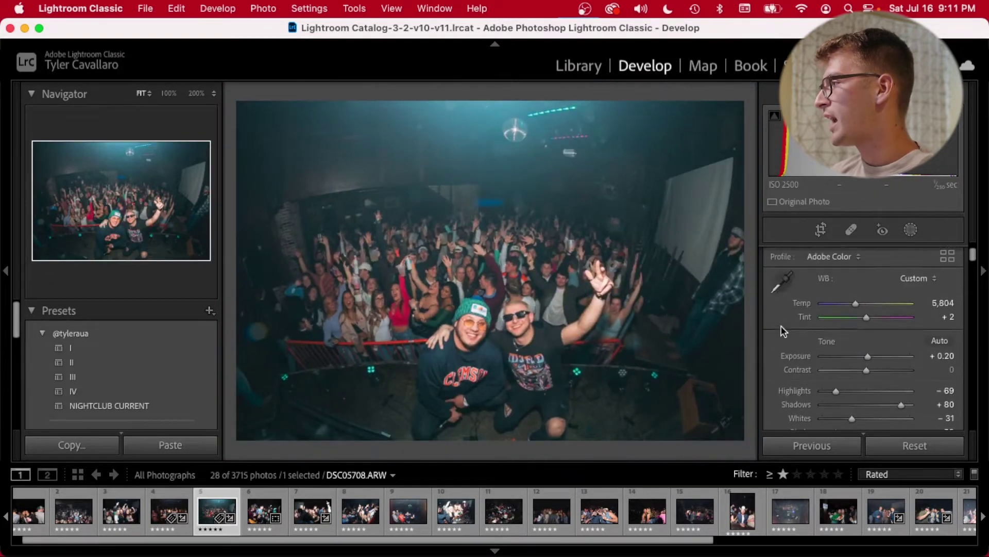
{"action": "key", "text": "Up"}
{"action": "key", "text": "Up"}
{"action": "key", "text": "Up"}
{"action": "key", "text": "Up"}
{"action": "key", "text": "Up"}
{"action": "key", "text": "Down"}
{"action": "key", "text": "Down"}
{"action": "key", "text": "Down"}
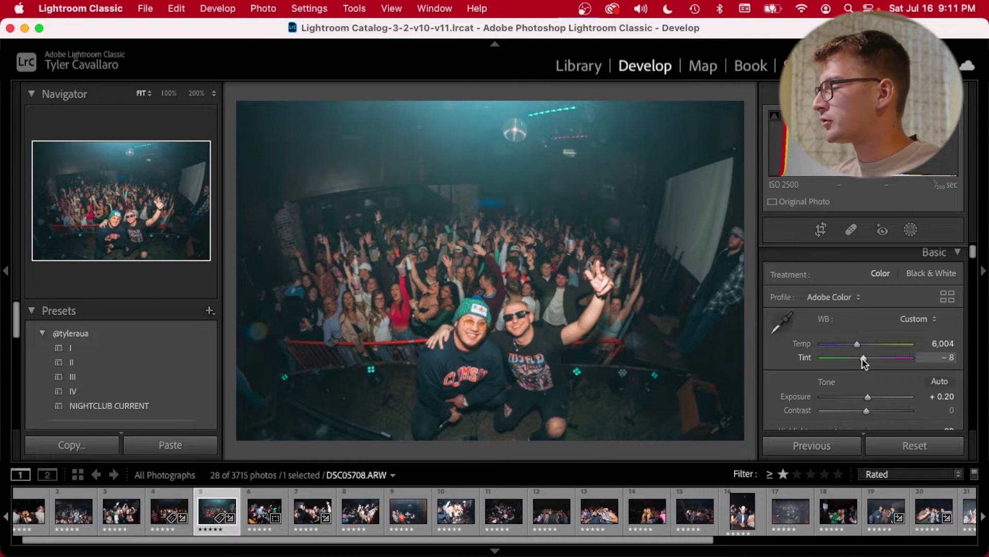
Step: Compare the crowd photo before and after editing, including side by side, and return to Loupe view
{"action": "scroll", "coordinate": [796, 361], "scroll_direction": "down", "scroll_amount": 15}
{"action": "scroll", "coordinate": [789, 299], "scroll_direction": "up", "scroll_amount": 10}
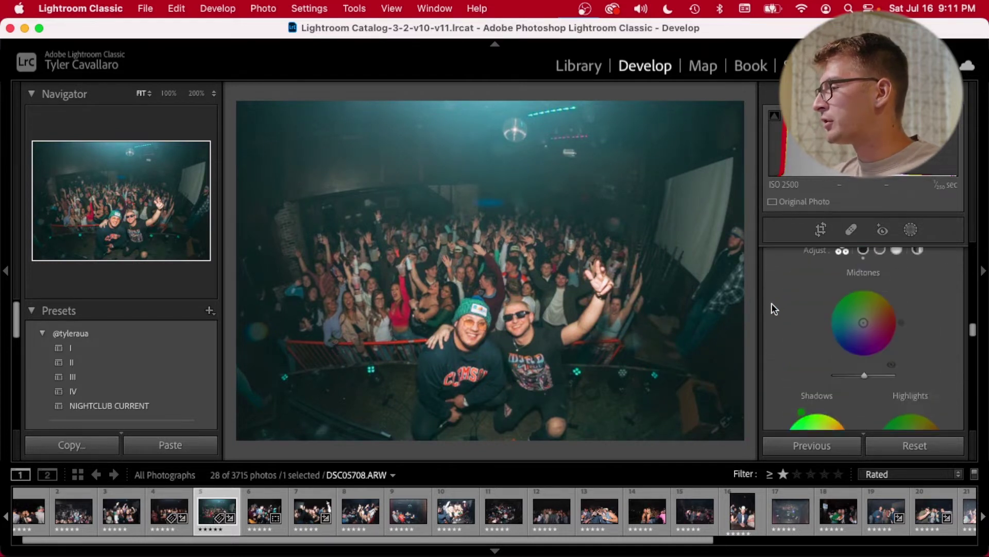
{"action": "key", "text": "backslash"}
{"action": "key", "text": "backslash"}
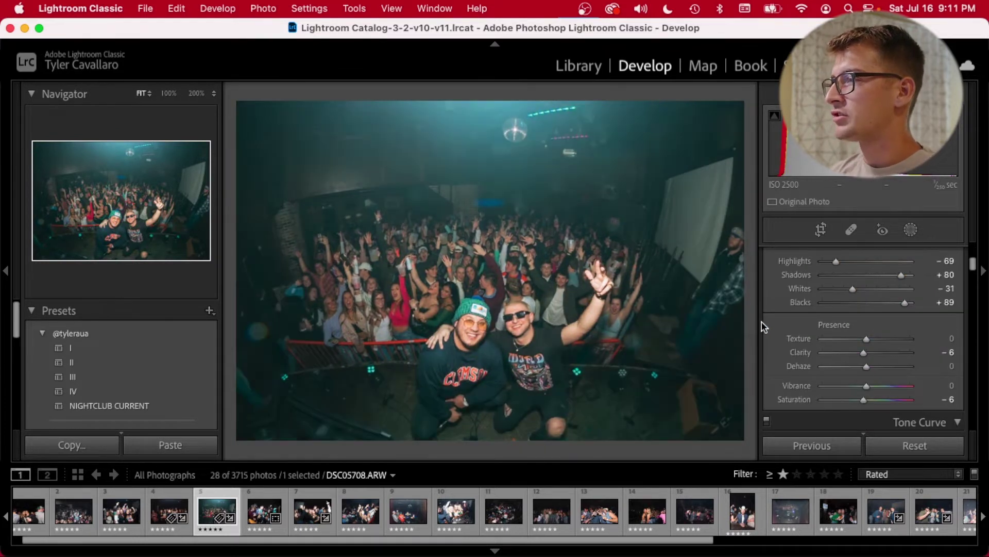
{"action": "key", "text": "y"}
{"action": "scroll", "coordinate": [764, 327], "scroll_direction": "up", "scroll_amount": 3}
{"action": "left_click", "coordinate": [20, 474]}
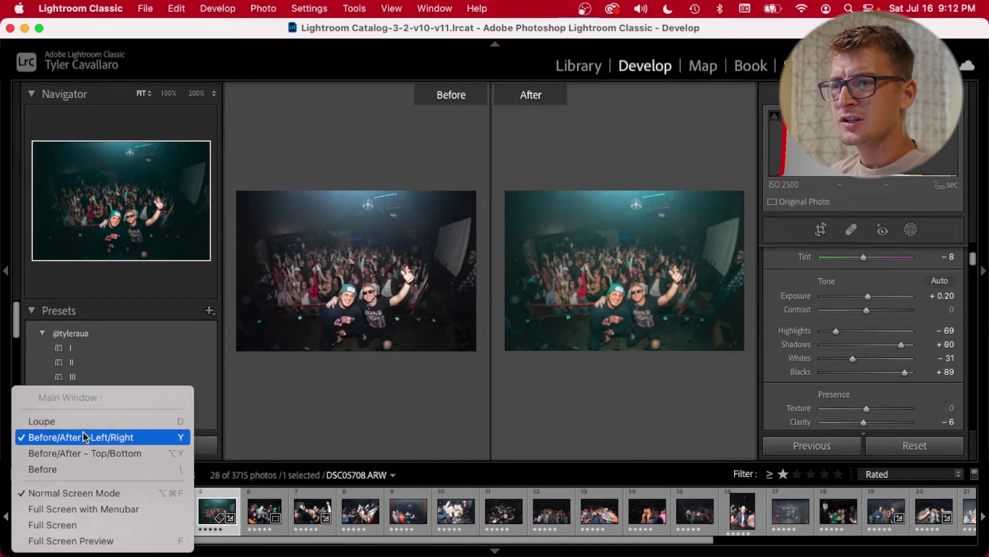
{"action": "left_click", "coordinate": [57, 421]}
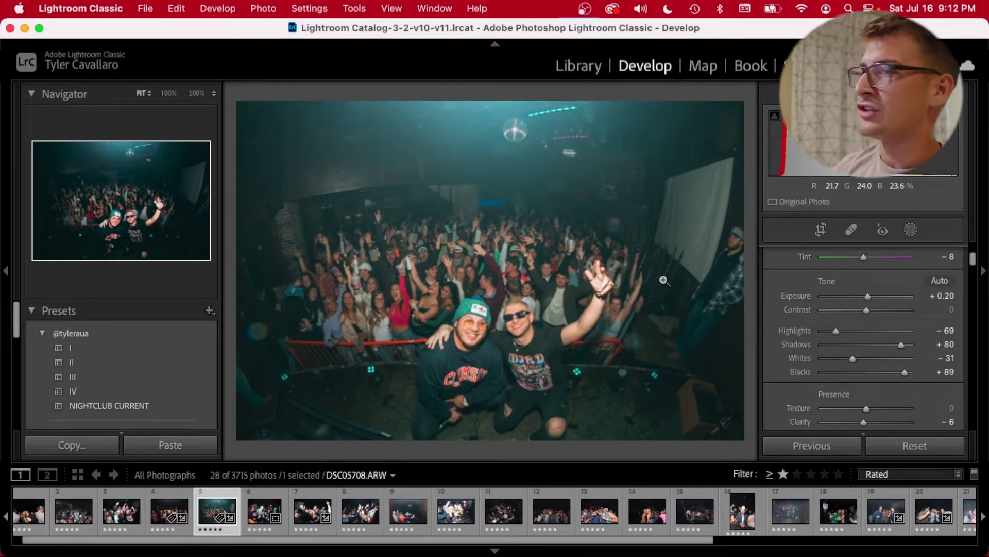
Step: Switch to photo DSC06244.ARW and apply the NIGHTCLUB CURRENT preset to it through The Fader plug-in
{"action": "key", "text": "Right"}
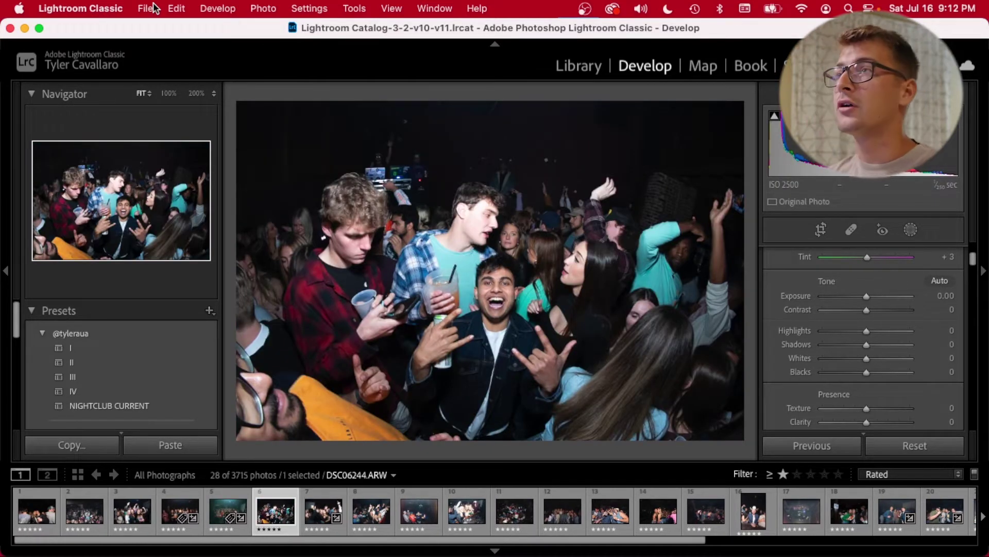
{"action": "left_click", "coordinate": [146, 8]}
{"action": "mouse_move", "coordinate": [332, 347]}
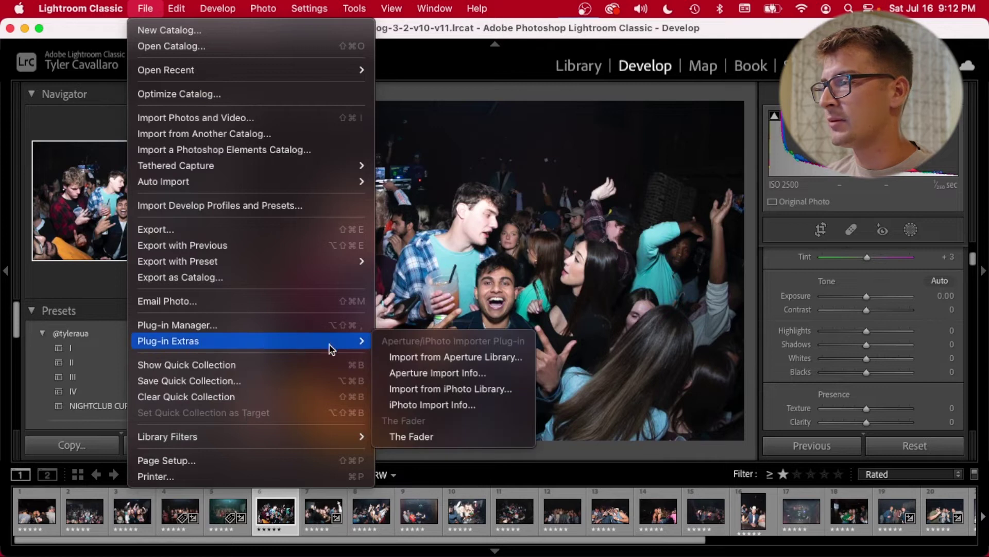
{"action": "left_click", "coordinate": [457, 435]}
{"action": "left_click", "coordinate": [417, 180]}
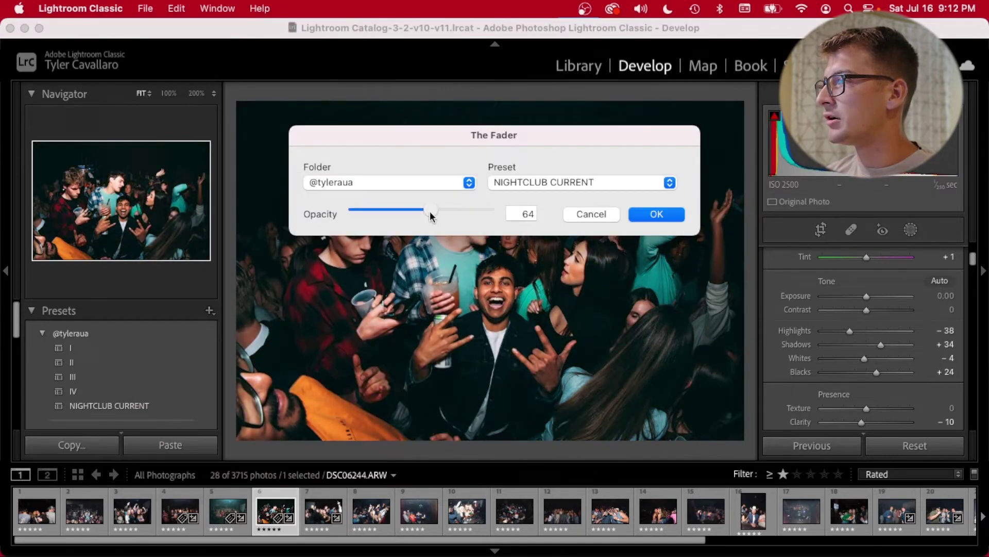
{"action": "mouse_move", "coordinate": [429, 211]}
{"action": "left_mouse_down"}
{"action": "mouse_move", "coordinate": [418, 215]}
{"action": "mouse_move", "coordinate": [428, 213]}
{"action": "left_mouse_up"}
{"action": "left_click_drag", "start_coordinate": [549, 133], "coordinate": [547, 222]}
{"action": "left_click", "coordinate": [651, 300]}
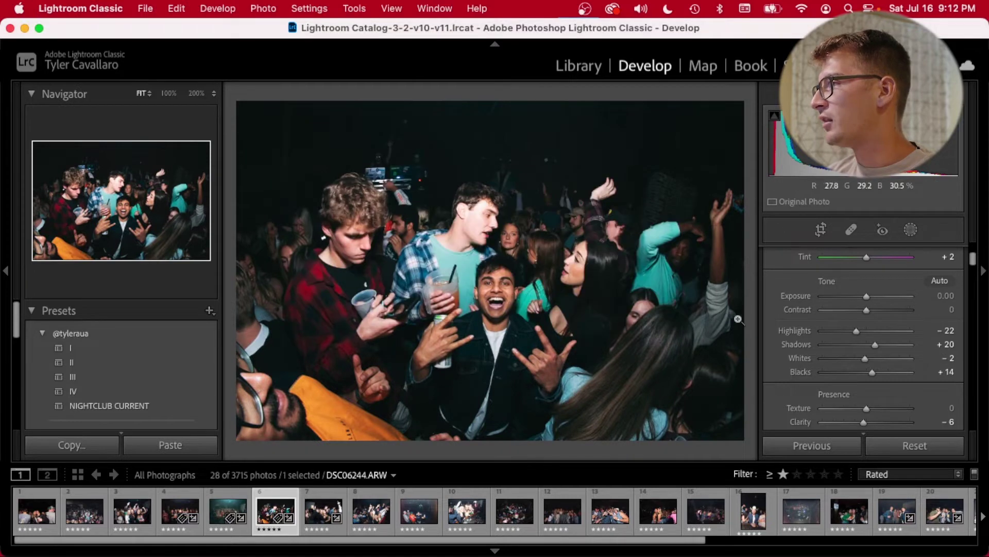
Step: Set DSC06244.ARW's Exposure to +0.40, Highlights to −75, Shadows to +77, Whites to −25 and Blacks to +78
{"action": "left_click_drag", "start_coordinate": [857, 331], "coordinate": [832, 341]}
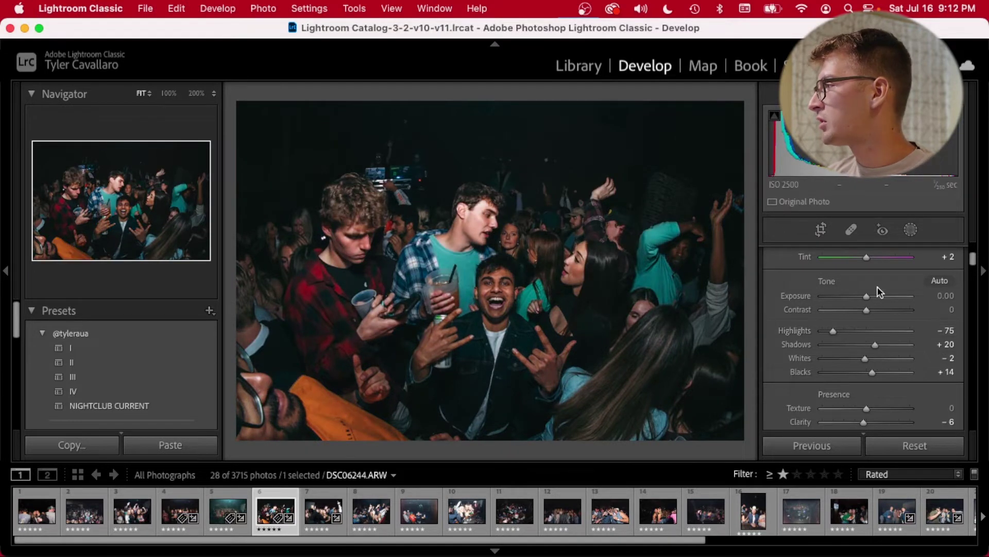
{"action": "key", "text": "Up"}
{"action": "key", "text": "Up"}
{"action": "key", "text": "Up"}
{"action": "key", "text": "Up"}
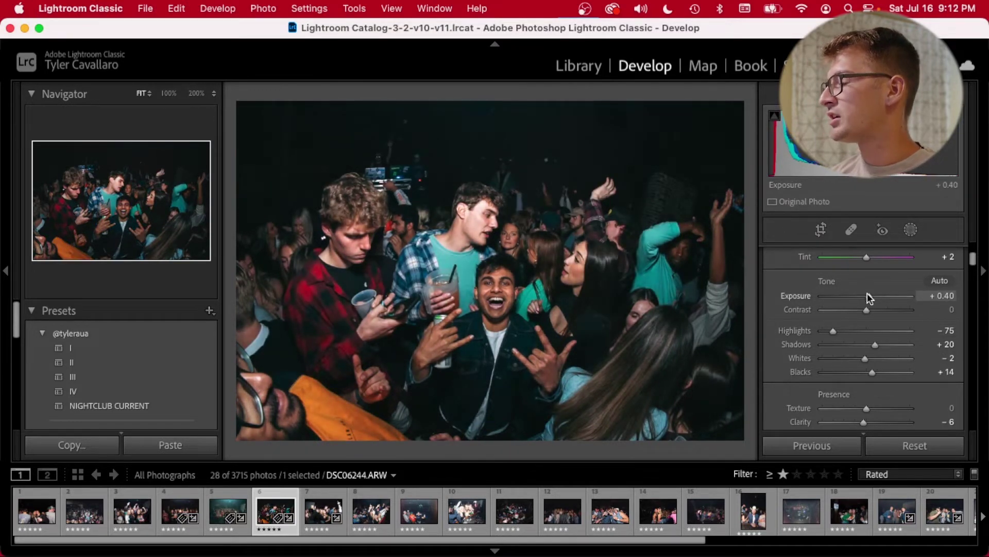
{"action": "left_click_drag", "start_coordinate": [874, 344], "coordinate": [854, 359]}
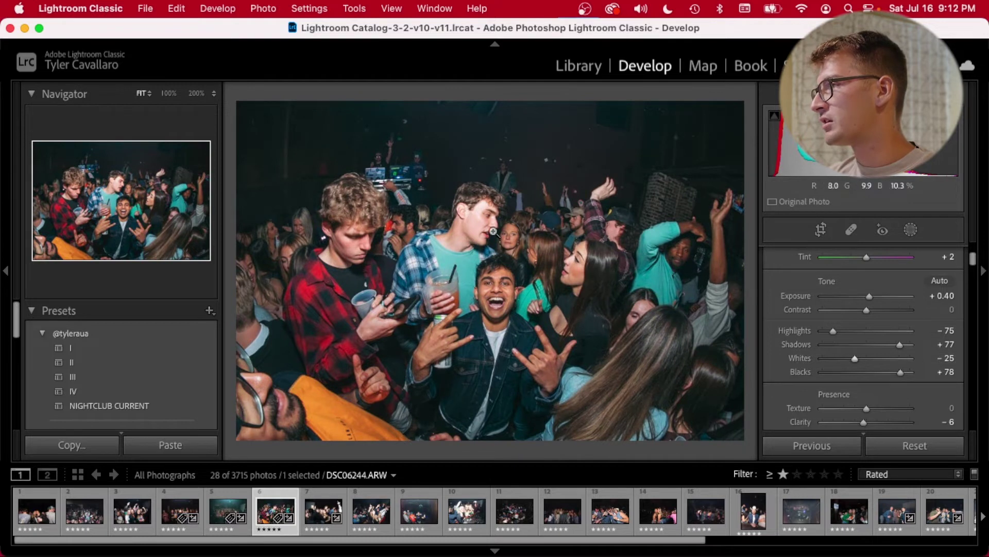
Step: Compare the faces in DSC06244.ARW with the unedited version at 100%
{"action": "left_click", "coordinate": [493, 232]}
{"action": "key", "text": "backslash"}
{"action": "key", "text": "backslash"}
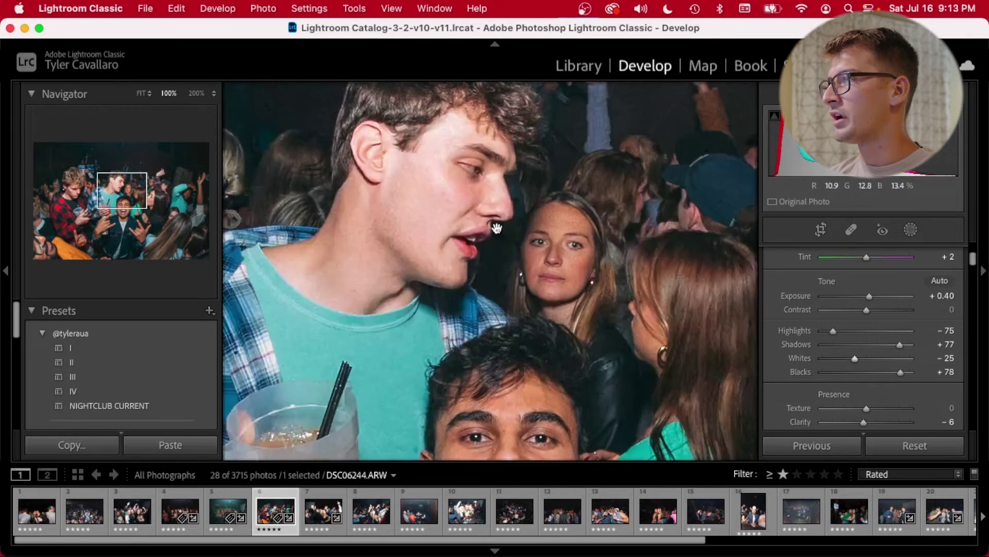
{"action": "left_click", "coordinate": [496, 228]}
Step: Soften DSC06244.ARW by setting Texture to −10, Clarity to −16 and Saturation to −11
{"action": "scroll", "coordinate": [781, 353], "scroll_direction": "down", "scroll_amount": 3}
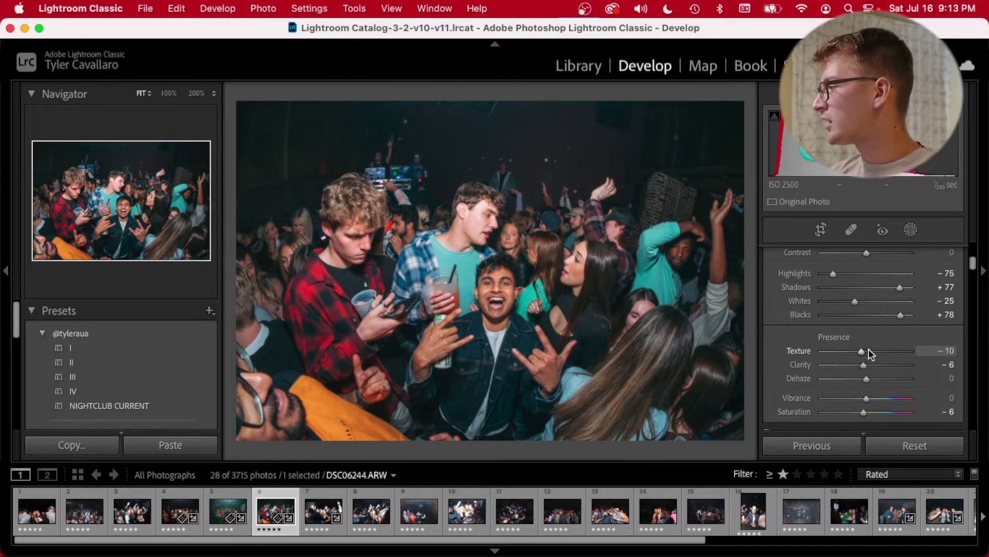
{"action": "key", "text": "Down"}
{"action": "key", "text": "Down"}
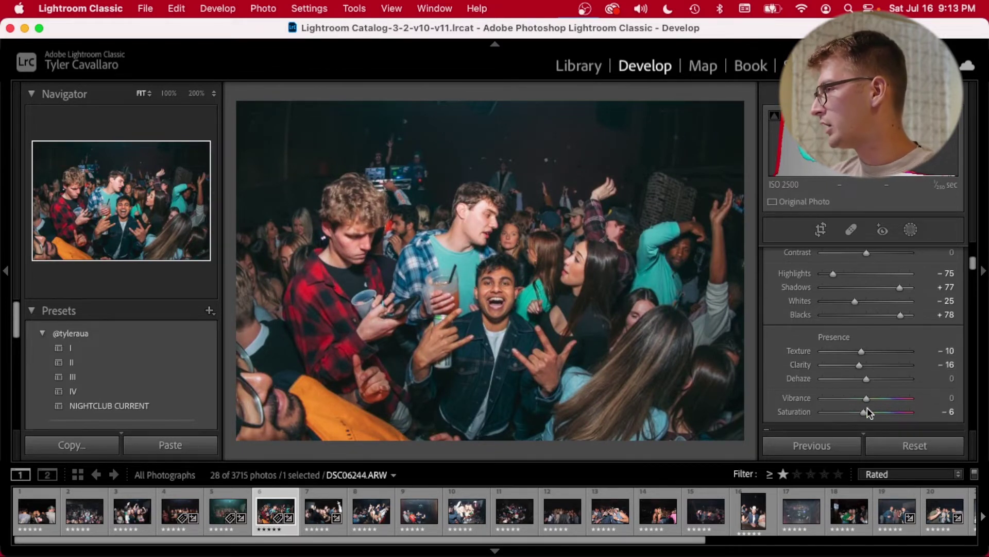
{"action": "key", "text": "Down"}
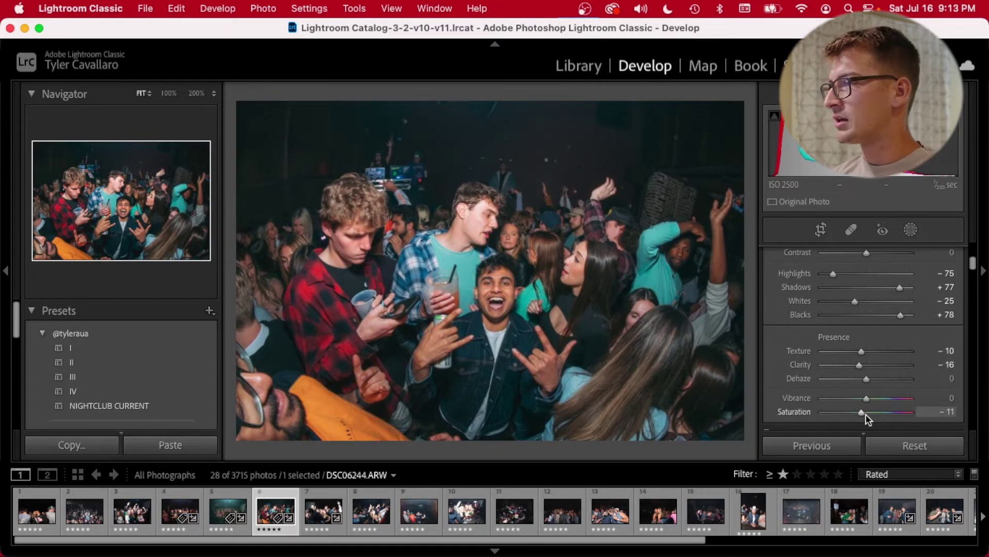
Step: Review DSC06244.ARW's develop settings and compare the full edited photo with its unedited version
{"action": "scroll", "coordinate": [845, 366], "scroll_direction": "down", "scroll_amount": 10}
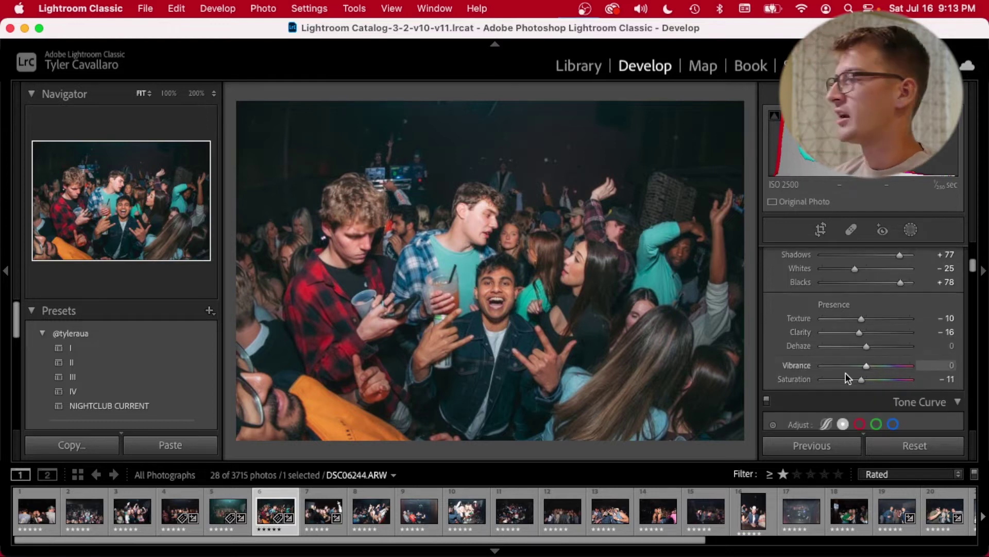
{"action": "scroll", "coordinate": [834, 288], "scroll_direction": "up", "scroll_amount": 3}
{"action": "key", "text": "Up"}
{"action": "key", "text": "Up"}
{"action": "scroll", "coordinate": [788, 343], "scroll_direction": "up", "scroll_amount": 5}
{"action": "key", "text": "backslash"}
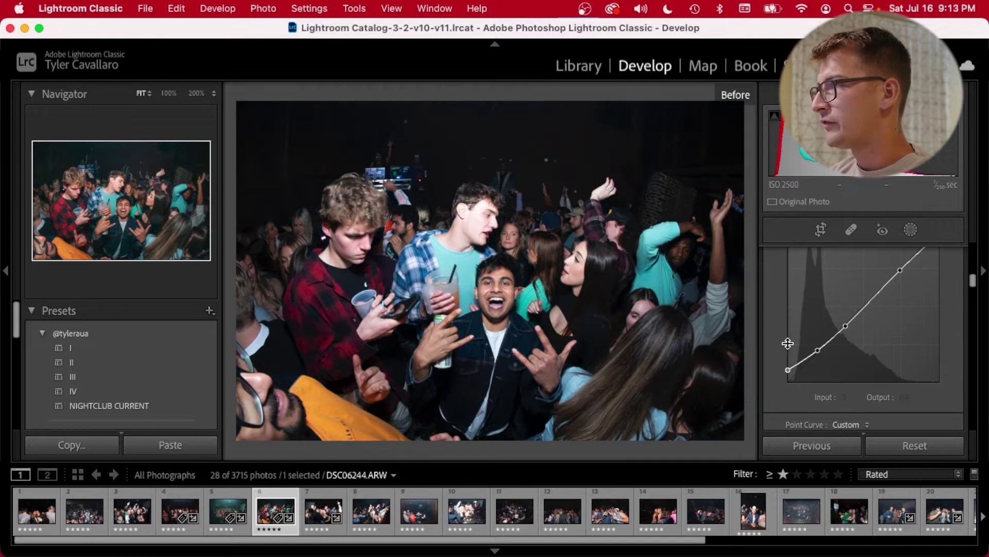
{"action": "key", "text": "backslash"}
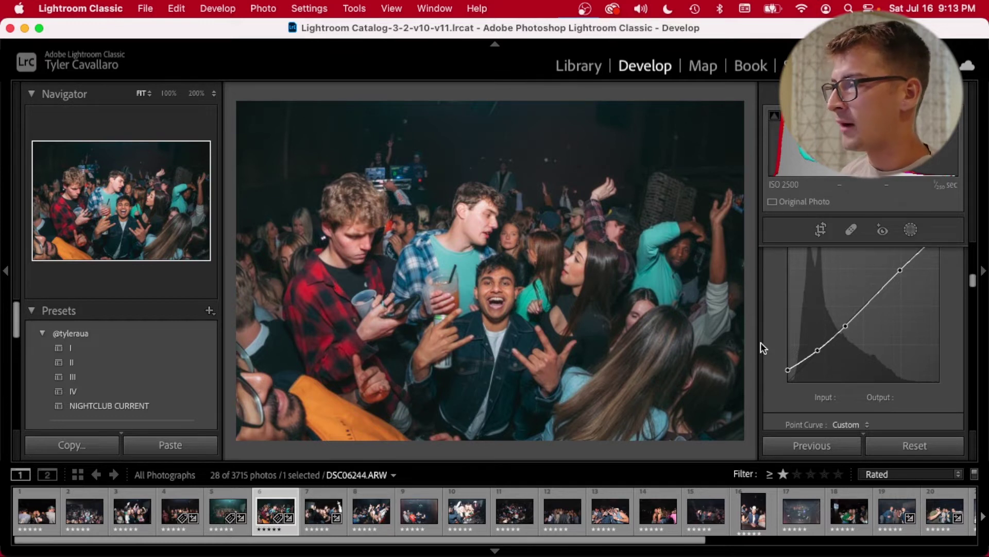
Step: Paste the develop settings of DSC06244.ARW onto DSC06248.ARW and reset its Exposure to 0.00
{"action": "key", "text": "Right"}
{"action": "key", "text": "super+shift+v"}
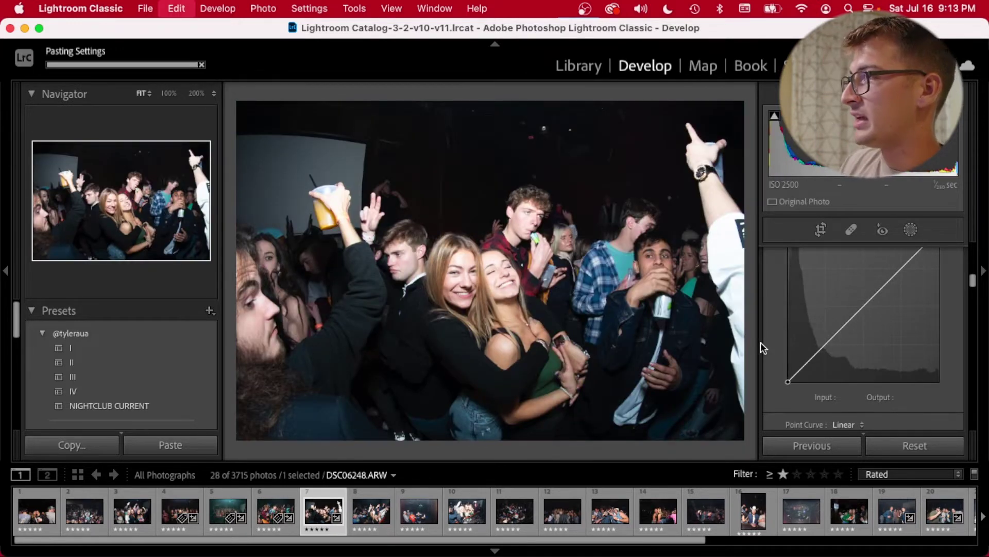
{"action": "scroll", "coordinate": [781, 298], "scroll_direction": "up", "scroll_amount": 5}
{"action": "scroll", "coordinate": [782, 300], "scroll_direction": "up", "scroll_amount": 4}
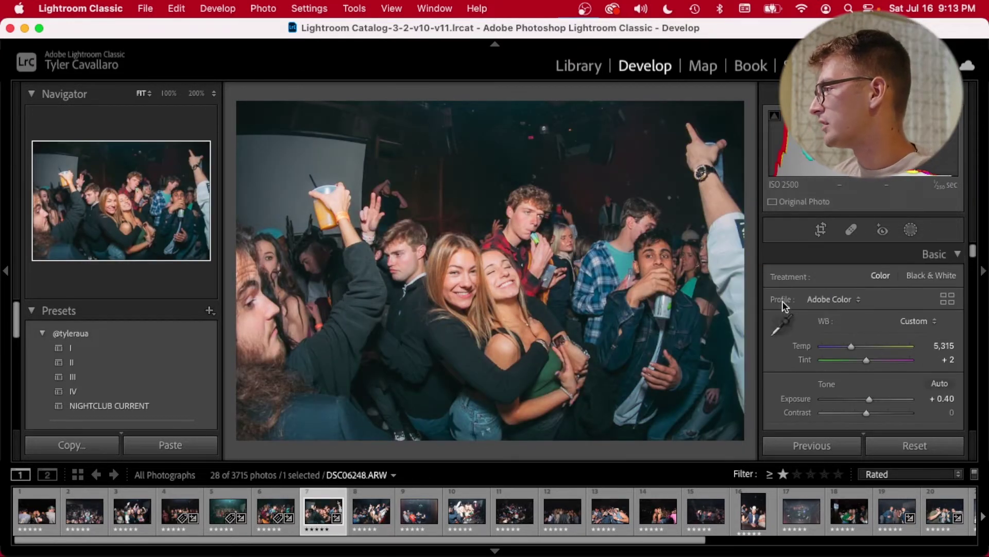
{"action": "left_click_drag", "start_coordinate": [874, 399], "coordinate": [871, 399]}
{"action": "double_click", "coordinate": [871, 398]}
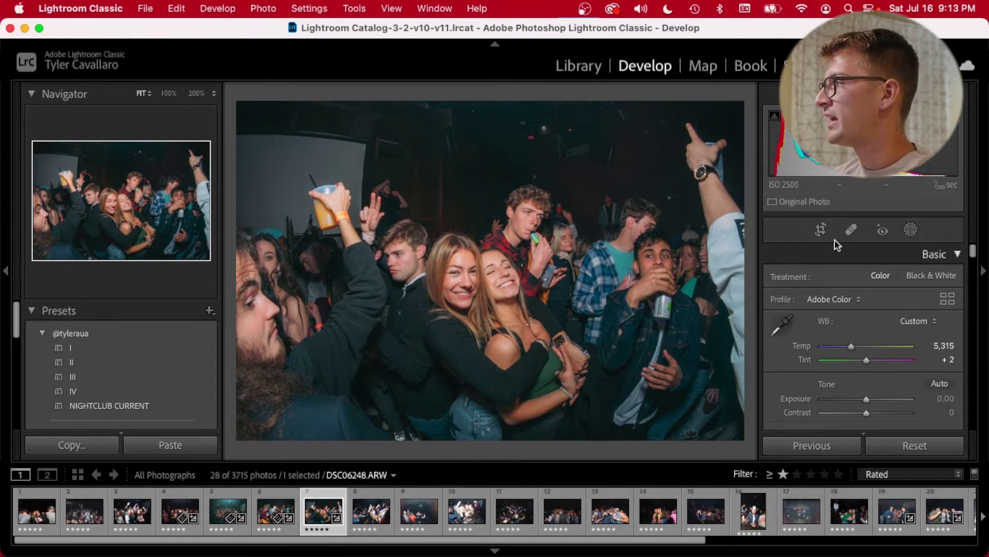
Step: Crop DSC06248.ARW inward from its left edge to cut out the bearded man
{"action": "left_click", "coordinate": [821, 230]}
{"action": "left_click_drag", "start_coordinate": [244, 270], "coordinate": [278, 270]}
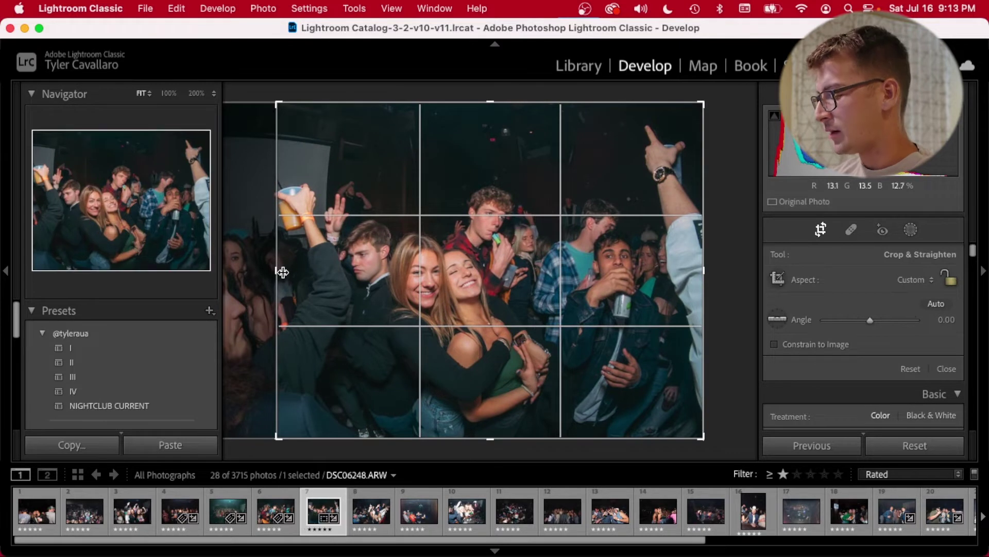
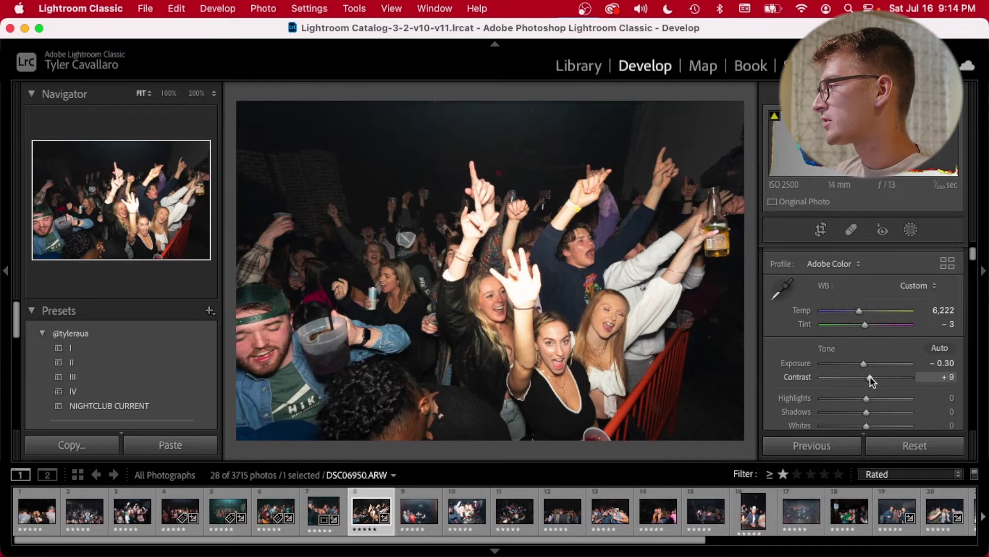
Step: Set DSC06950.ARW's Highlights to −37, Shadows to +58, Whites to −15 and Blacks to +42, and compare it with the unedited version
{"action": "left_click_drag", "start_coordinate": [867, 398], "coordinate": [854, 375]}
{"action": "scroll", "coordinate": [884, 395], "scroll_direction": "down", "scroll_amount": 1}
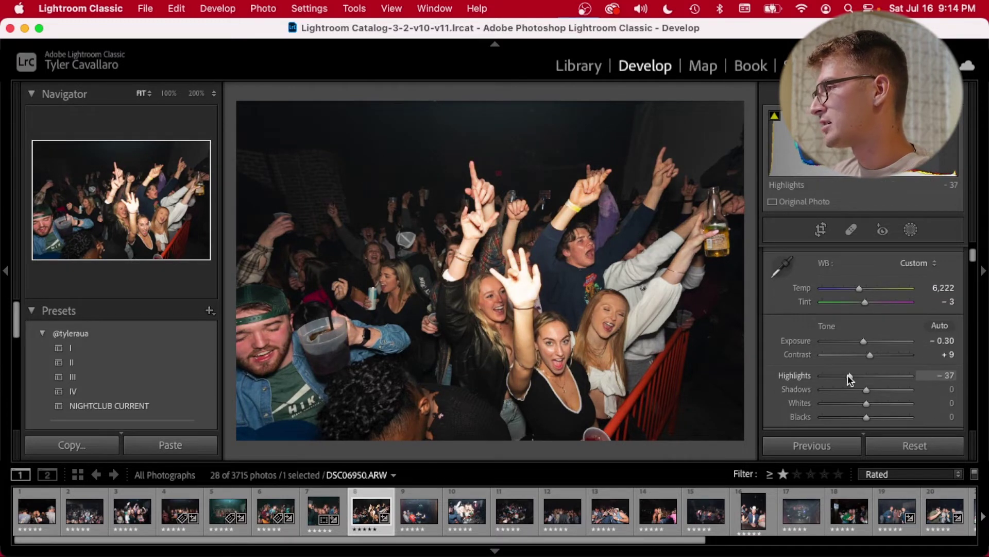
{"action": "left_click_drag", "start_coordinate": [872, 394], "coordinate": [886, 415]}
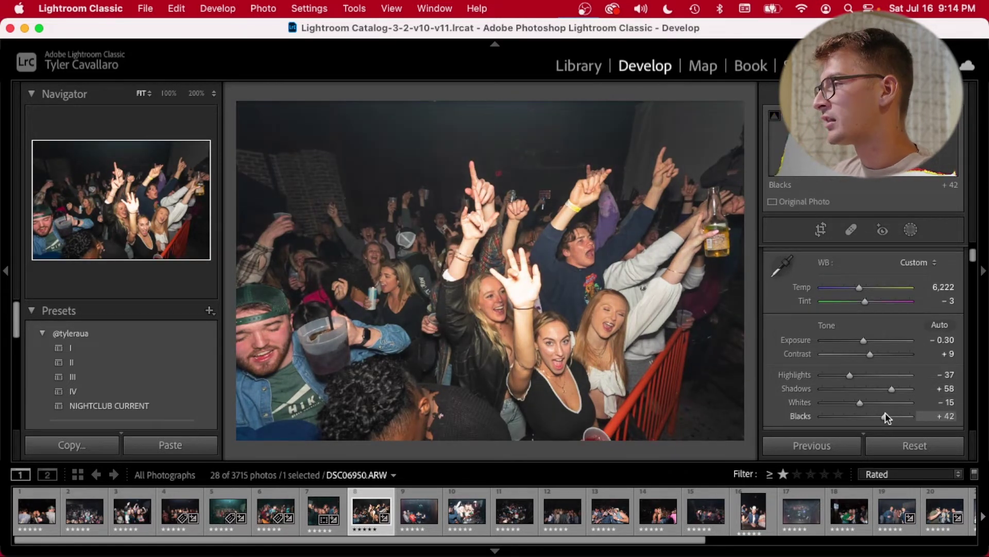
{"action": "key", "text": "backslash"}
{"action": "key", "text": "backslash"}
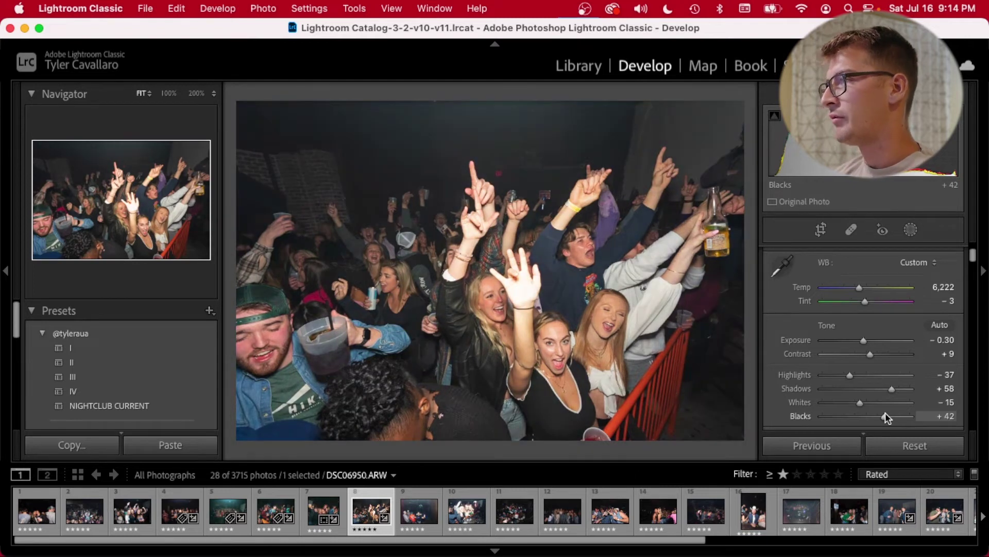
Step: Set DSC06950.ARW's Texture, Clarity and Vibrance to −10 each and Saturation to +5
{"action": "scroll", "coordinate": [876, 376], "scroll_direction": "down", "scroll_amount": 4}
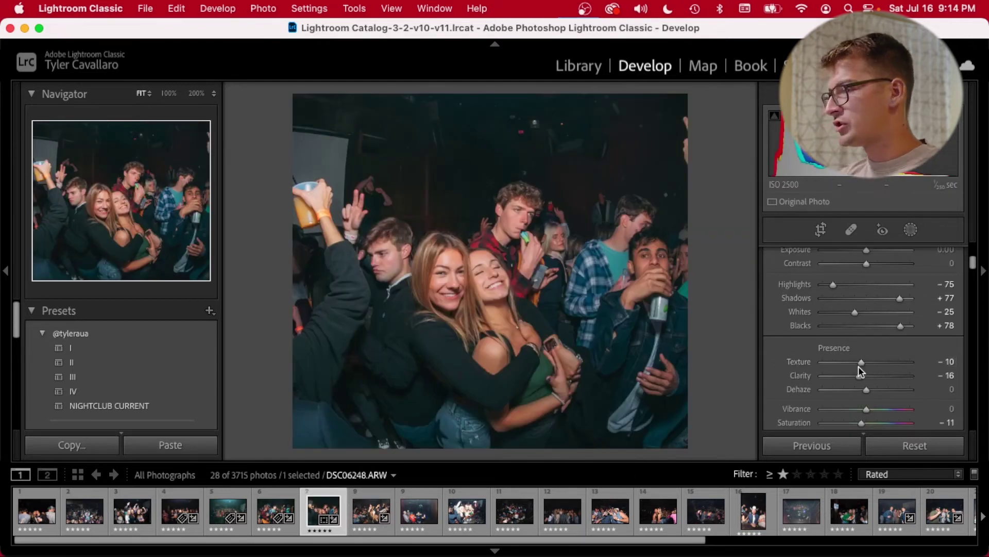
{"action": "left_click_drag", "start_coordinate": [871, 360], "coordinate": [864, 363]}
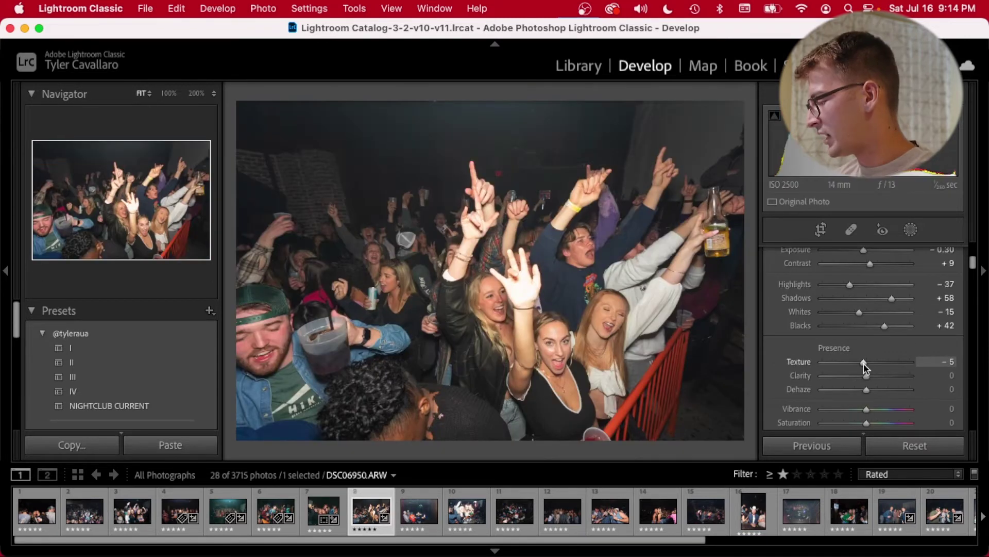
{"action": "key", "text": "Down"}
{"action": "key", "text": "Down"}
{"action": "key", "text": "Down"}
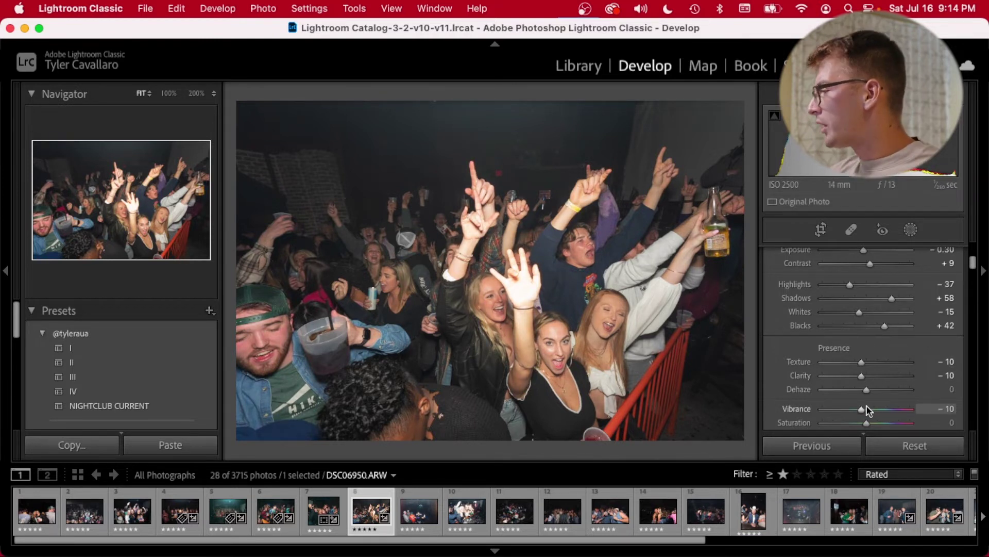
{"action": "key", "text": "Up"}
Step: Shape DSC06950.ARW's tone curve into a slight S with points at 45/36 and 176/182, and compare it with the unedited version
{"action": "scroll", "coordinate": [827, 385], "scroll_direction": "down", "scroll_amount": 5}
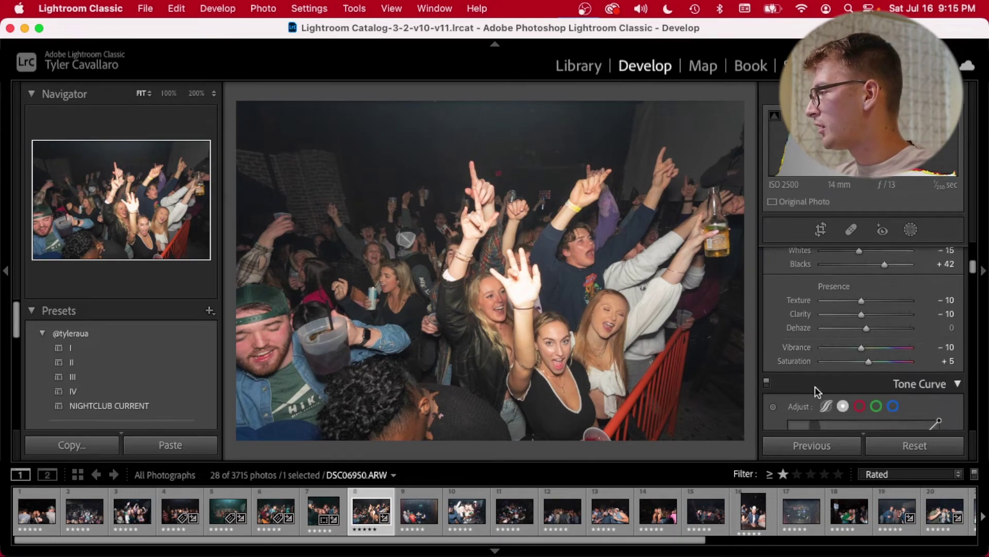
{"action": "left_click", "coordinate": [813, 375]}
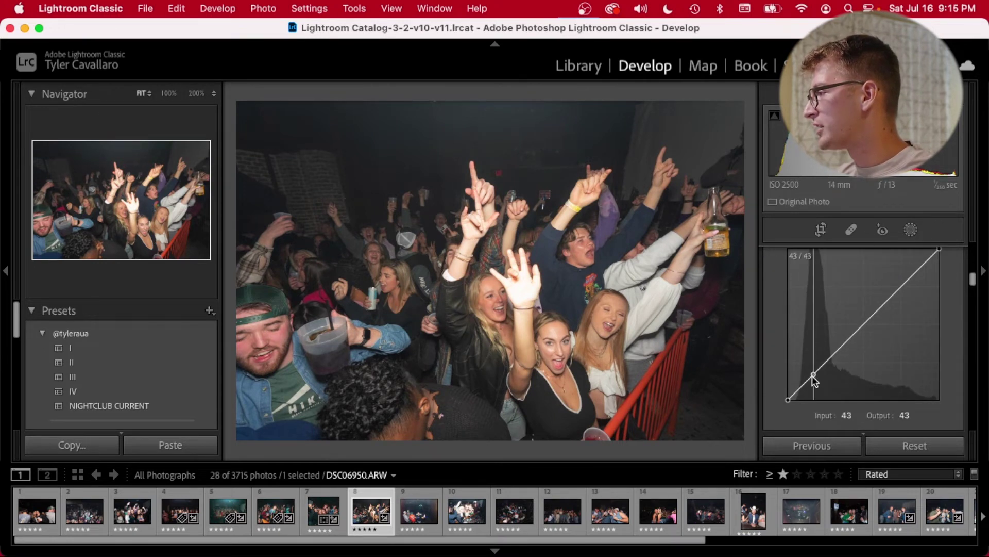
{"action": "left_click_drag", "start_coordinate": [813, 377], "coordinate": [814, 380]}
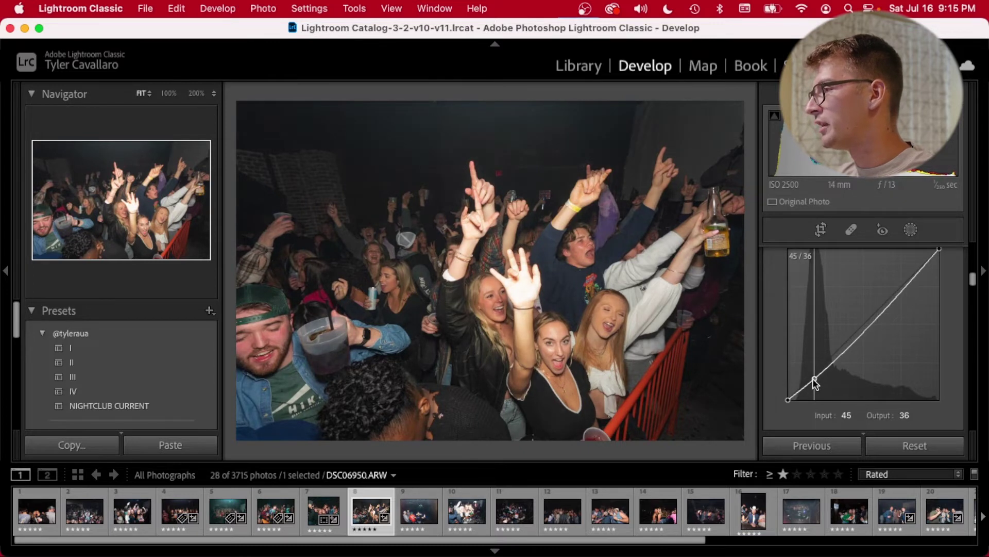
{"action": "left_click_drag", "start_coordinate": [899, 290], "coordinate": [893, 291]}
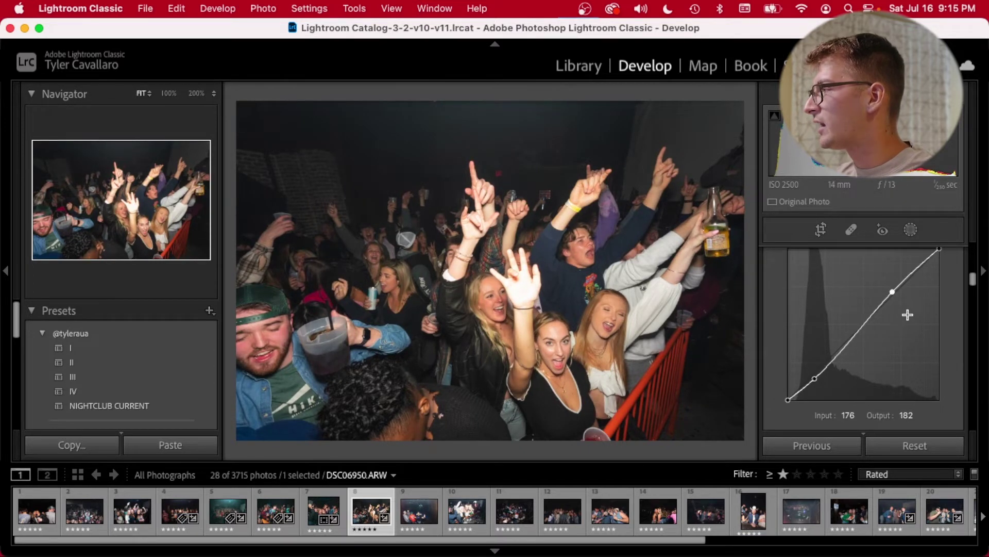
{"action": "scroll", "coordinate": [904, 324], "scroll_direction": "down", "scroll_amount": 1}
{"action": "key", "text": "backslash"}
{"action": "key", "text": "backslash"}
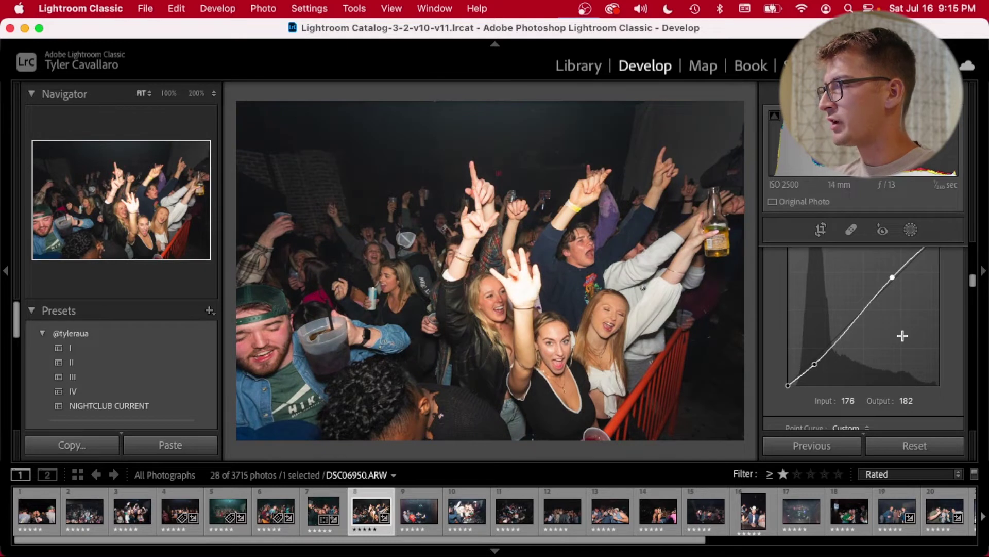
Step: Set DSC06950.ARW's Orange hue to −4, Yellow hue to −17 and Orange saturation to −10
{"action": "scroll", "coordinate": [881, 309], "scroll_direction": "down", "scroll_amount": 5}
{"action": "scroll", "coordinate": [875, 284], "scroll_direction": "down", "scroll_amount": 2}
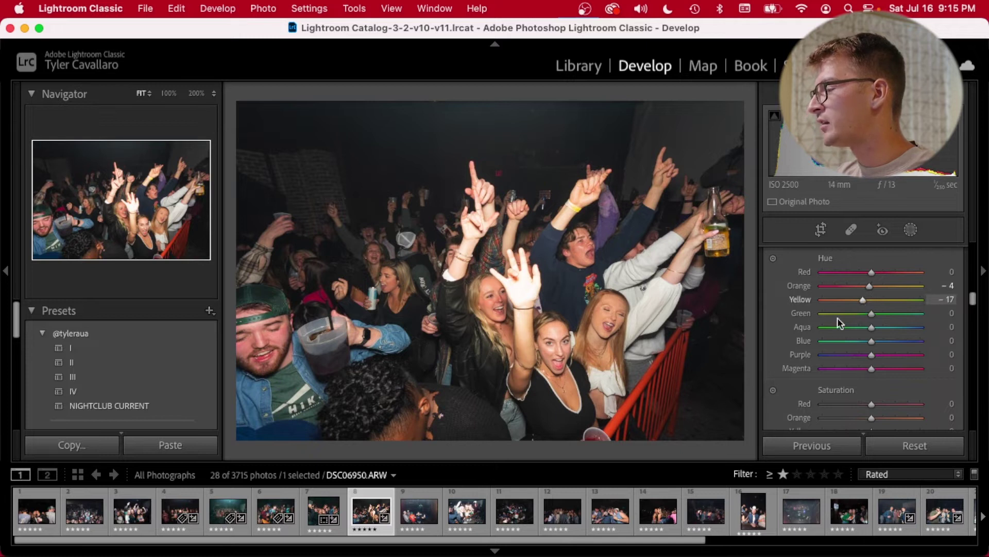
{"action": "scroll", "coordinate": [776, 351], "scroll_direction": "down", "scroll_amount": 1}
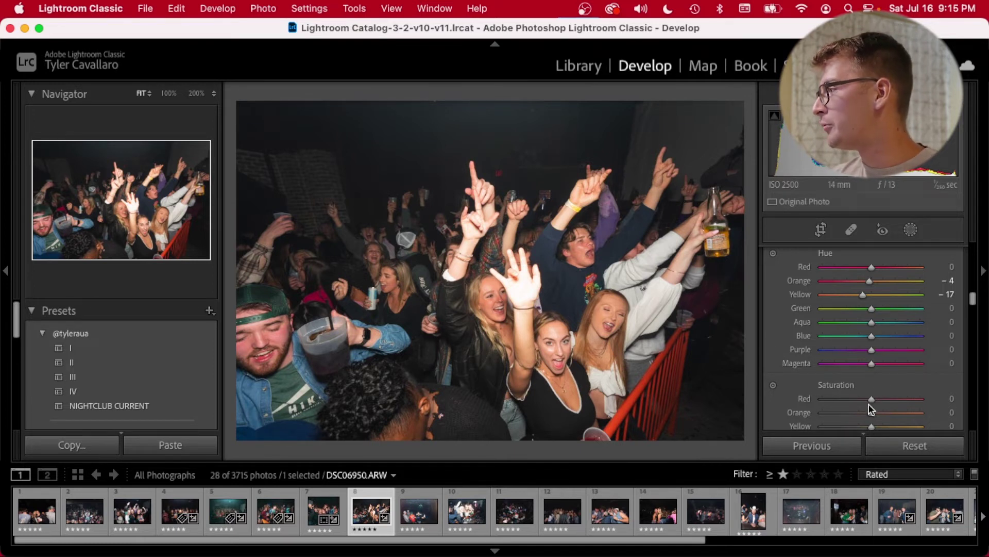
{"action": "scroll", "coordinate": [870, 413], "scroll_direction": "down", "scroll_amount": 2}
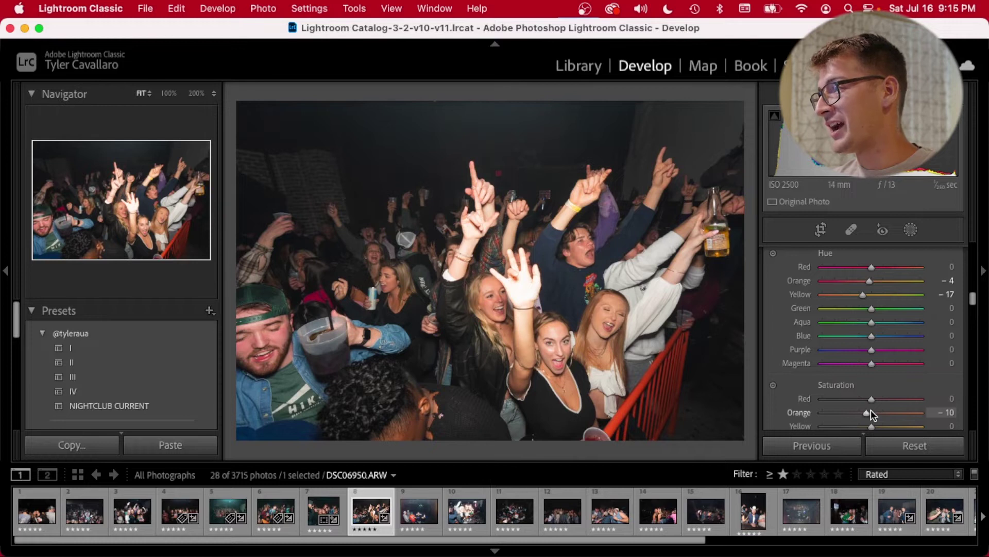
Step: Darken DSC06950.ARW's skin tones and greens by setting Orange luminance to −10 and Green luminance to −27
{"action": "scroll", "coordinate": [873, 410], "scroll_direction": "down", "scroll_amount": 8}
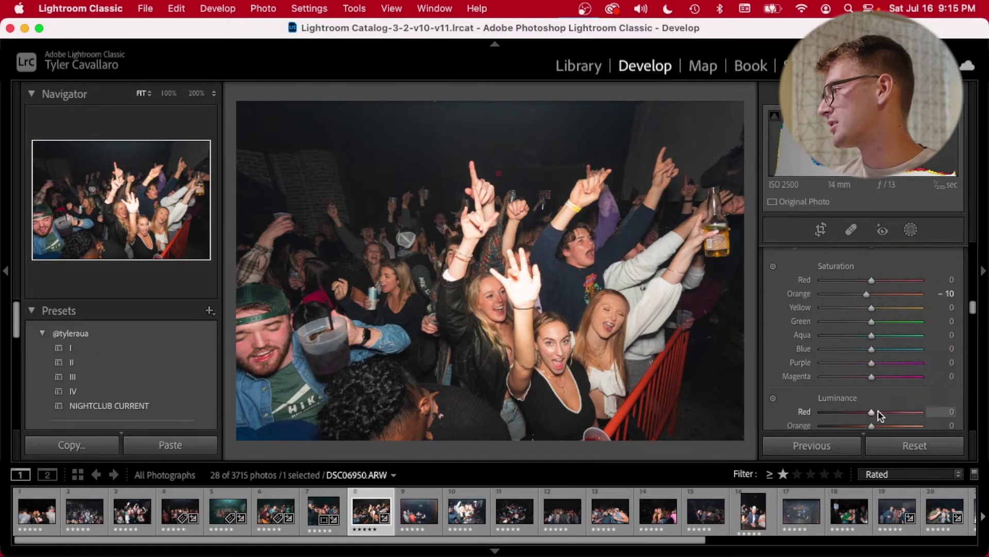
{"action": "scroll", "coordinate": [871, 333], "scroll_direction": "down", "scroll_amount": 2}
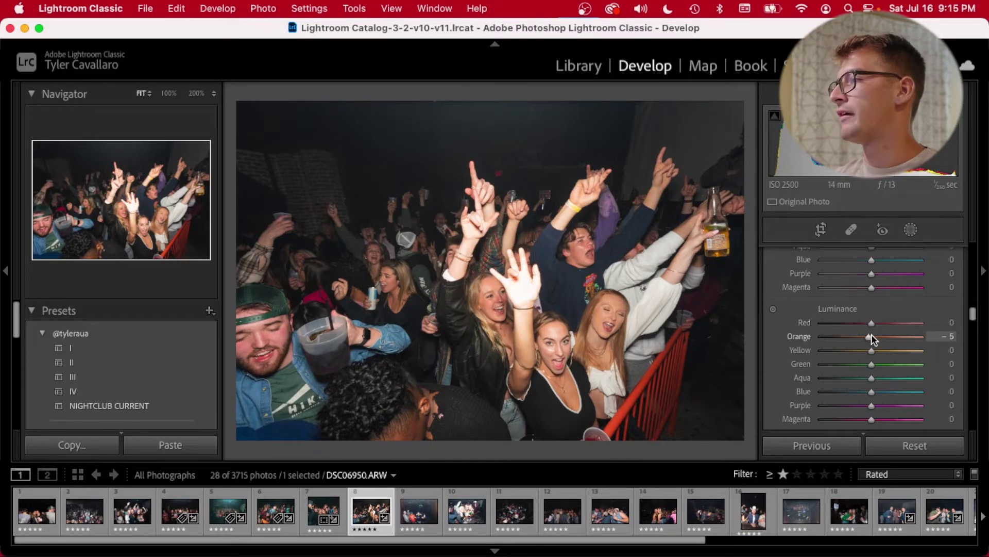
{"action": "scroll", "coordinate": [871, 336], "scroll_direction": "down", "scroll_amount": 1}
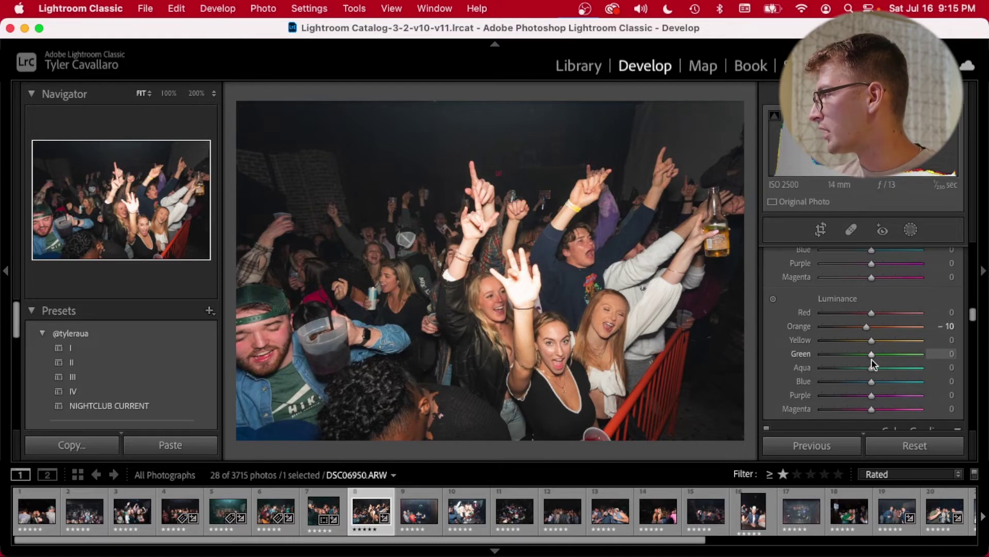
{"action": "left_click_drag", "start_coordinate": [871, 355], "coordinate": [858, 356]}
Step: Tint the shadows of DSC06950.ARW with Color Grading
{"action": "scroll", "coordinate": [821, 346], "scroll_direction": "up", "scroll_amount": 2}
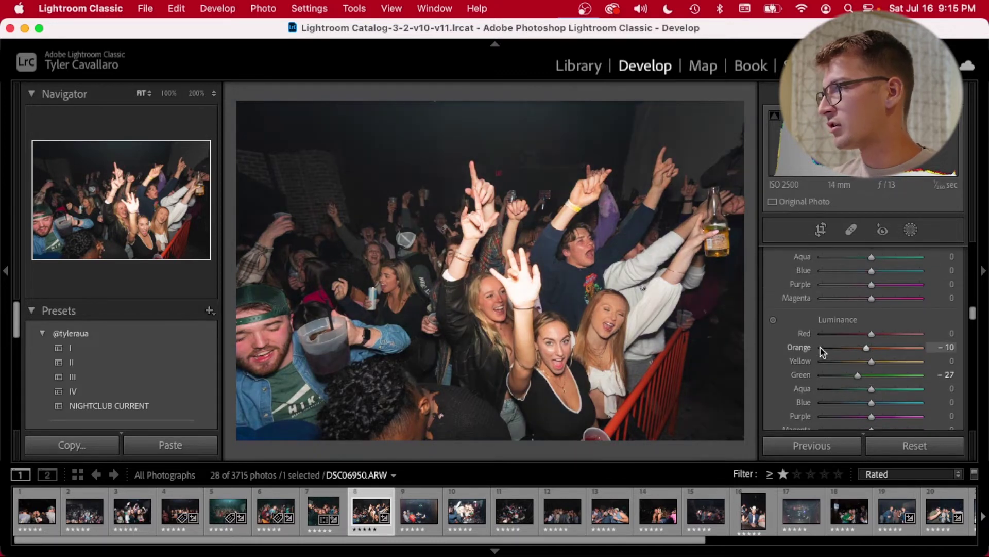
{"action": "scroll", "coordinate": [821, 346], "scroll_direction": "down", "scroll_amount": 15}
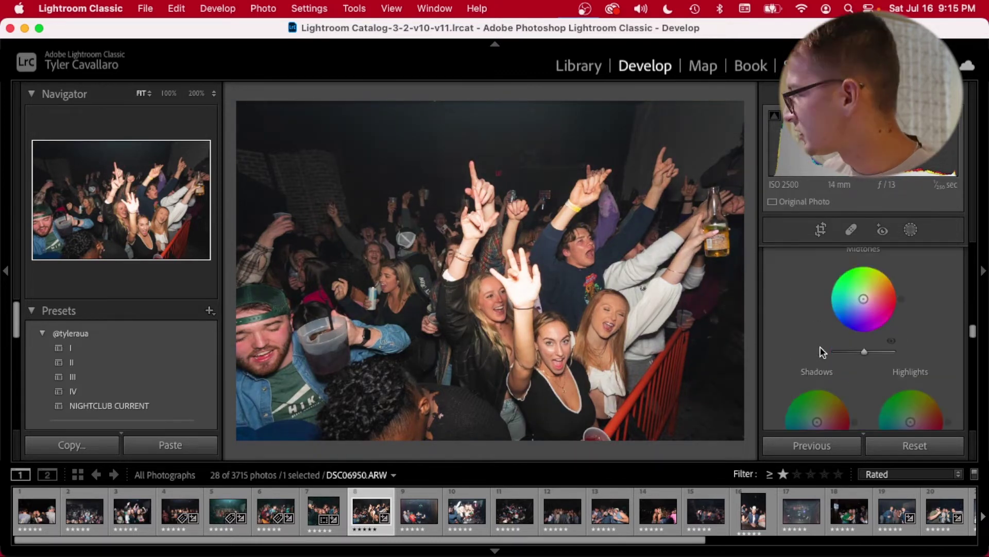
{"action": "left_click_drag", "start_coordinate": [823, 361], "coordinate": [827, 395]}
Step: Enable the lens corrections for DSC06950.ARW, set Tint to −13 and compare it with the unedited version
{"action": "scroll", "coordinate": [784, 388], "scroll_direction": "down", "scroll_amount": 8}
{"action": "left_click", "coordinate": [776, 331]}
{"action": "left_click", "coordinate": [775, 345]}
{"action": "key", "text": "backslash"}
{"action": "key", "text": "backslash"}
Step: Paste DSC06950.ARW's develop settings onto DSC06997.ARW, with Exposure adjusted to −0.10 and Highlights to −67
{"action": "key", "text": "super+shift+c"}
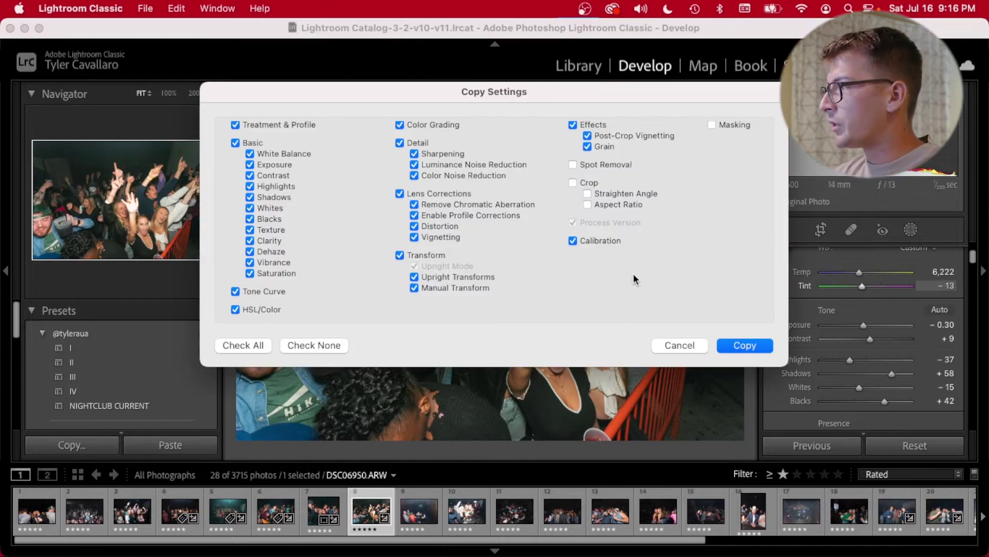
{"action": "left_click", "coordinate": [745, 345]}
{"action": "key", "text": "Right"}
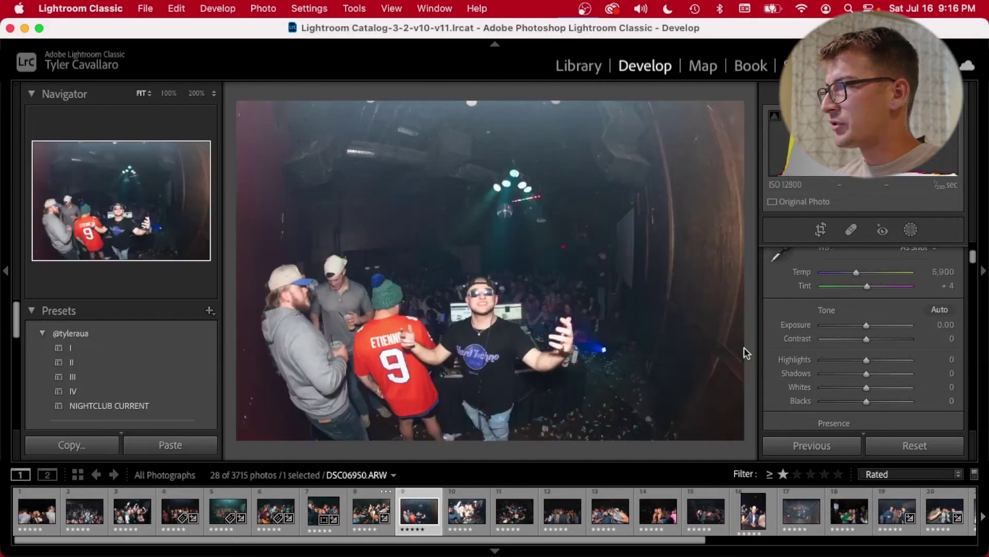
{"action": "key", "text": "super+shift+v"}
{"action": "left_click_drag", "start_coordinate": [864, 325], "coordinate": [867, 327]}
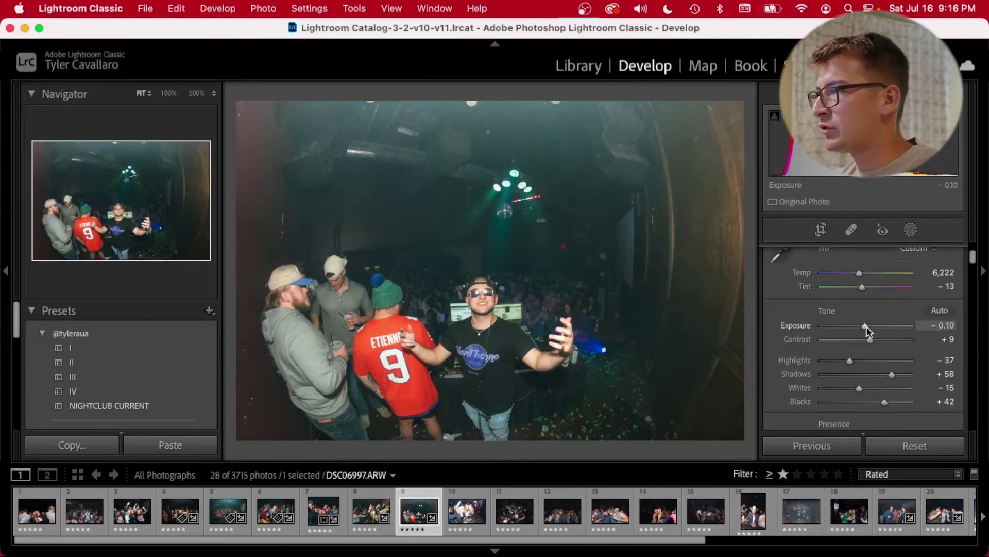
{"action": "left_click_drag", "start_coordinate": [852, 361], "coordinate": [838, 362]}
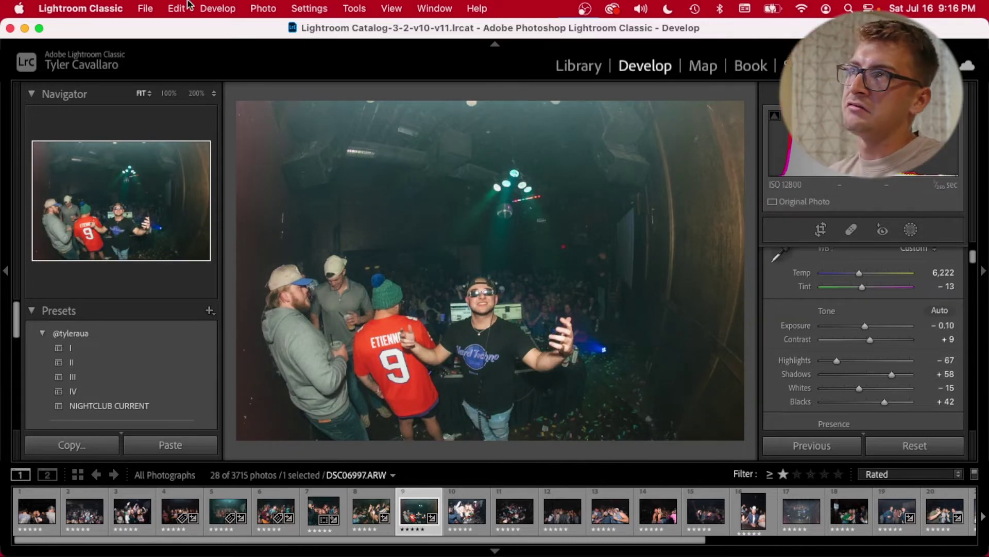
Step: Apply the NIGHTCLUB CURRENT preset to DSC07017.ARW through The Fader
{"action": "key", "text": "Right"}
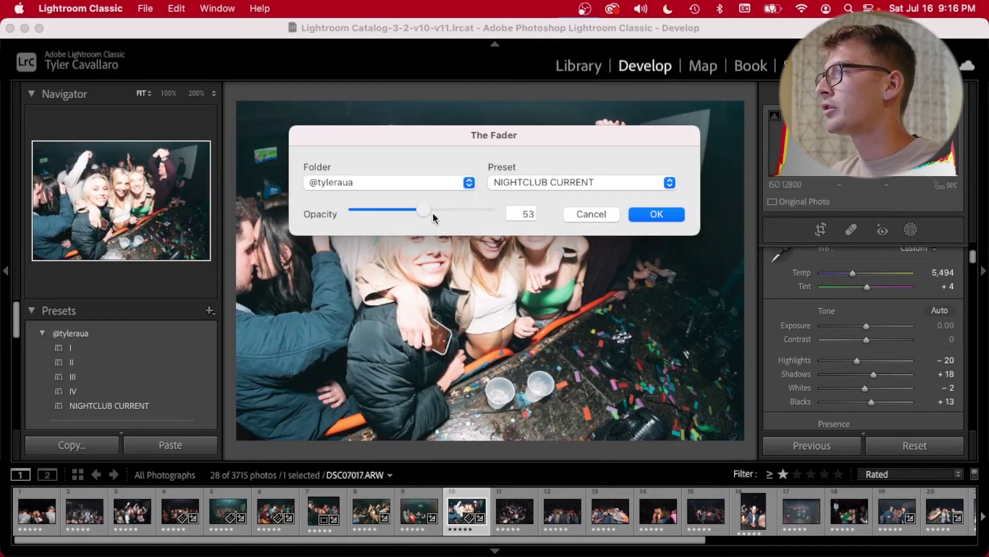
{"action": "left_click_drag", "start_coordinate": [433, 214], "coordinate": [430, 214]}
{"action": "left_click", "coordinate": [667, 220]}
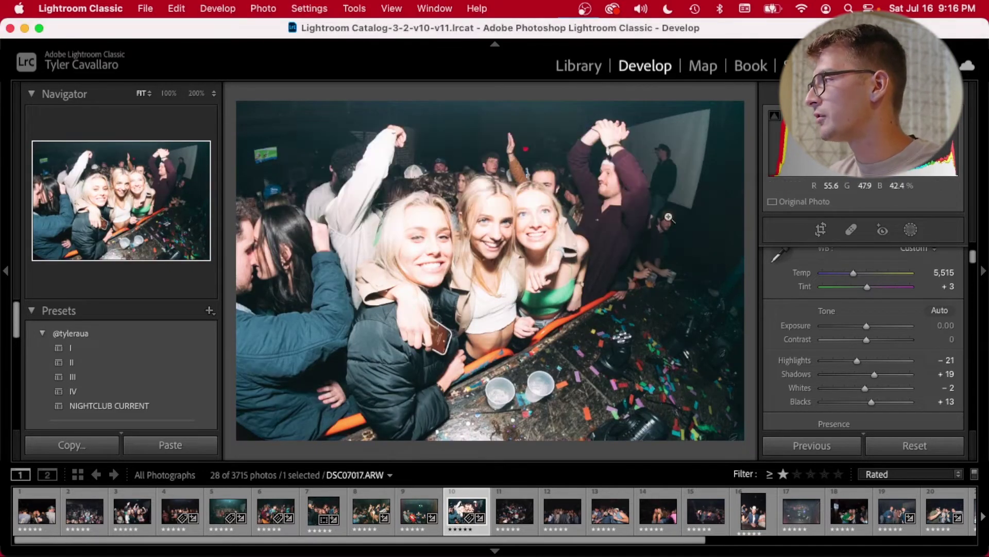
Step: Tame DSC07017.ARW's bright flash tones with Exposure −0.80, Highlights −68, Shadows +26 and Whites −52
{"action": "scroll", "coordinate": [850, 334], "scroll_direction": "up", "scroll_amount": 2}
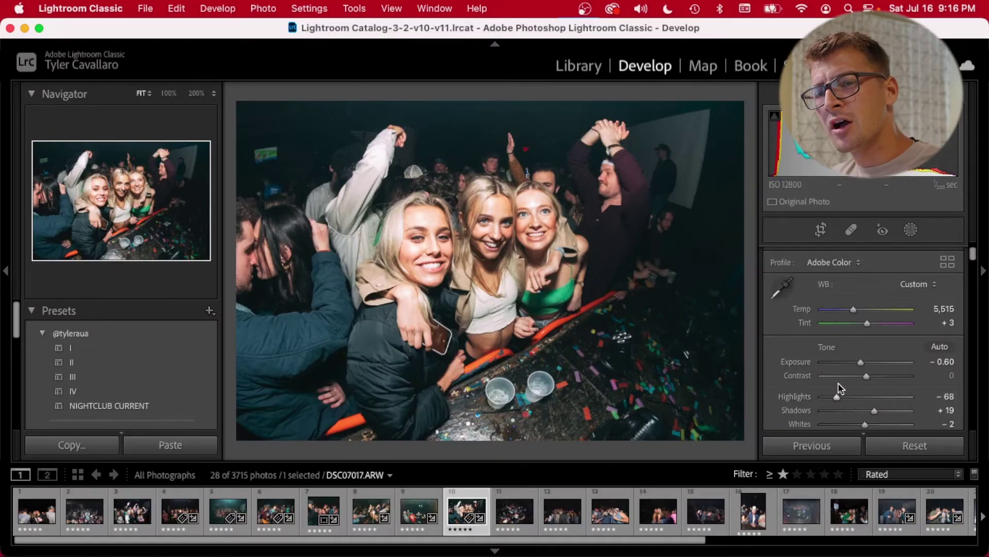
{"action": "scroll", "coordinate": [866, 381], "scroll_direction": "down", "scroll_amount": 2}
{"action": "left_click_drag", "start_coordinate": [874, 374], "coordinate": [842, 390]}
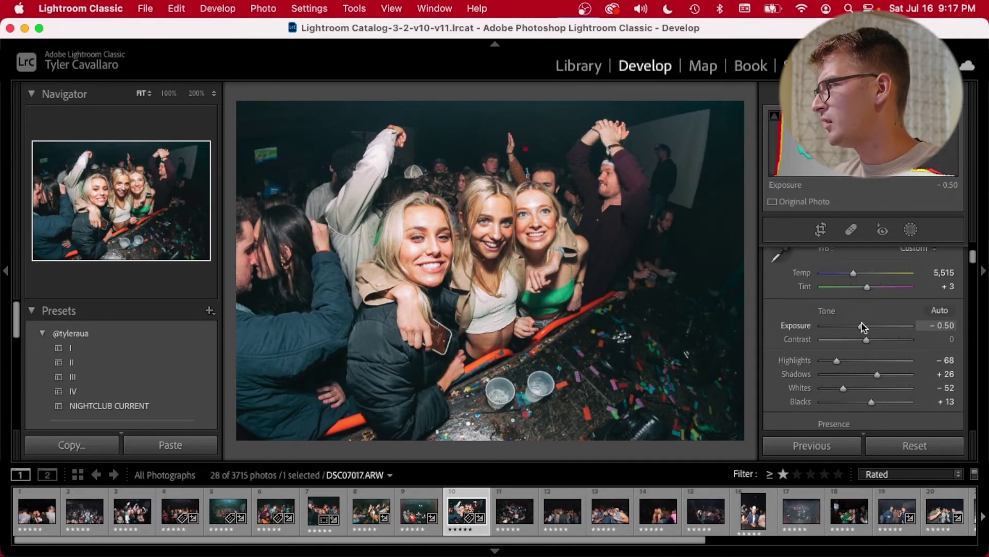
{"action": "key", "text": "Down"}
{"action": "key", "text": "Down"}
{"action": "key", "text": "Down"}
{"action": "key", "text": "Down"}
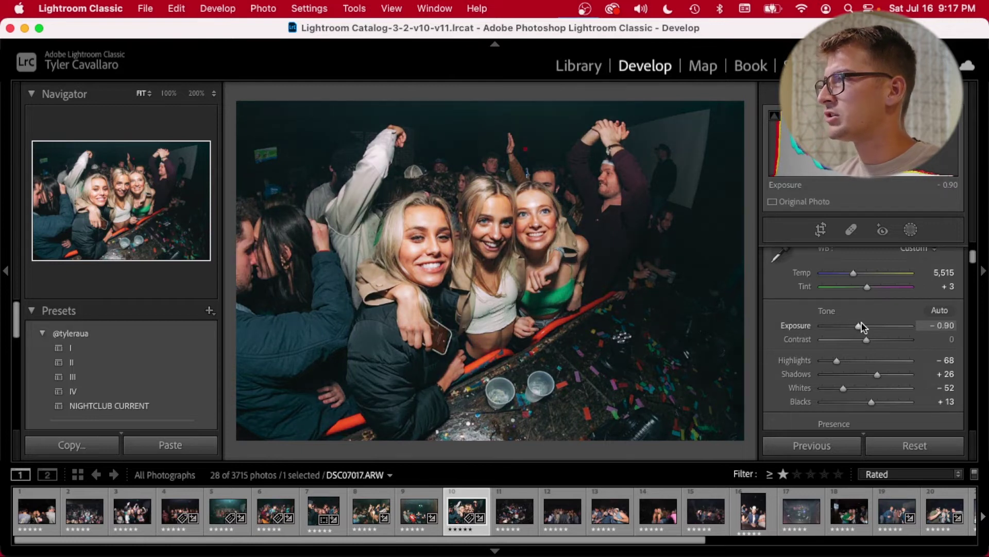
{"action": "key", "text": "Up"}
{"action": "key", "text": "Up"}
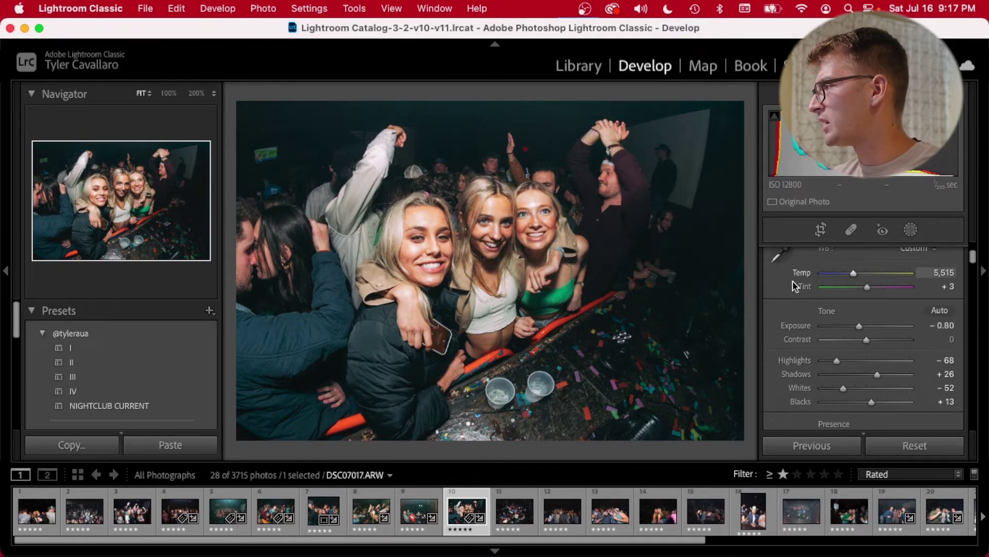
Step: Set DSC07017.ARW's Blacks to −10 and compare it with the unedited version
{"action": "scroll", "coordinate": [855, 268], "scroll_direction": "down", "scroll_amount": 2}
{"action": "left_click_drag", "start_coordinate": [873, 384], "coordinate": [851, 386]}
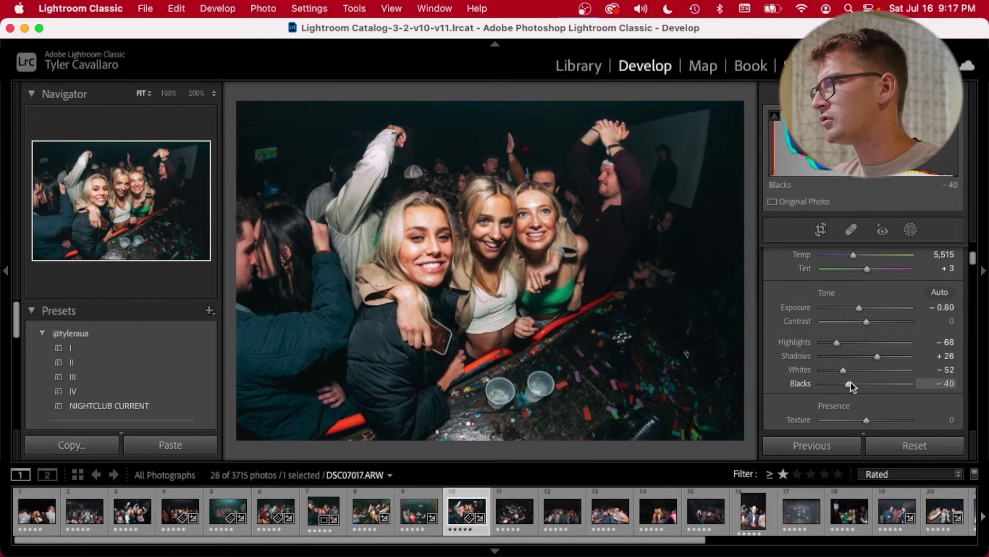
{"action": "key", "text": "backslash"}
{"action": "key", "text": "backslash"}
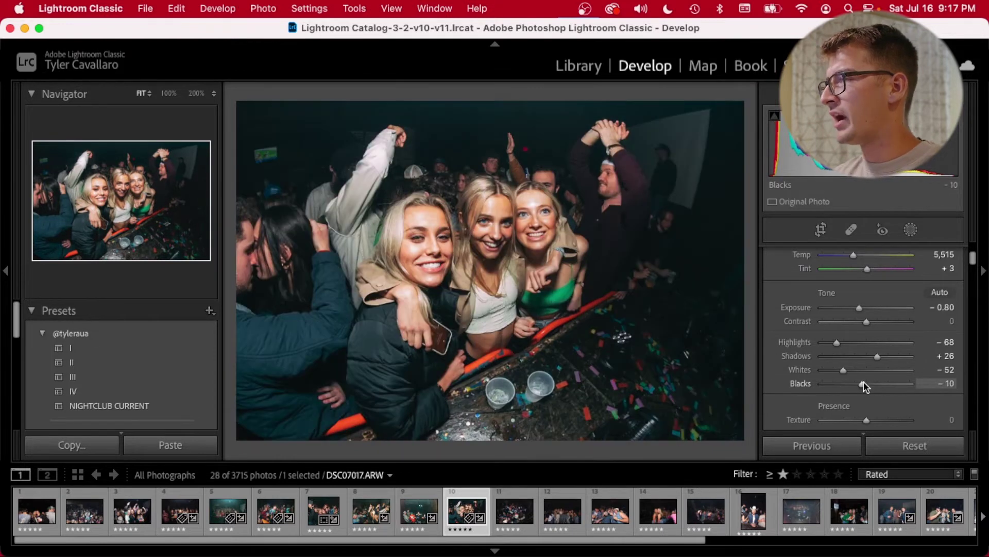
Step: Set DSC07017.ARW's Clarity, Vibrance and Saturation to −5 each and compare it with the unedited version
{"action": "scroll", "coordinate": [862, 313], "scroll_direction": "down", "scroll_amount": 8}
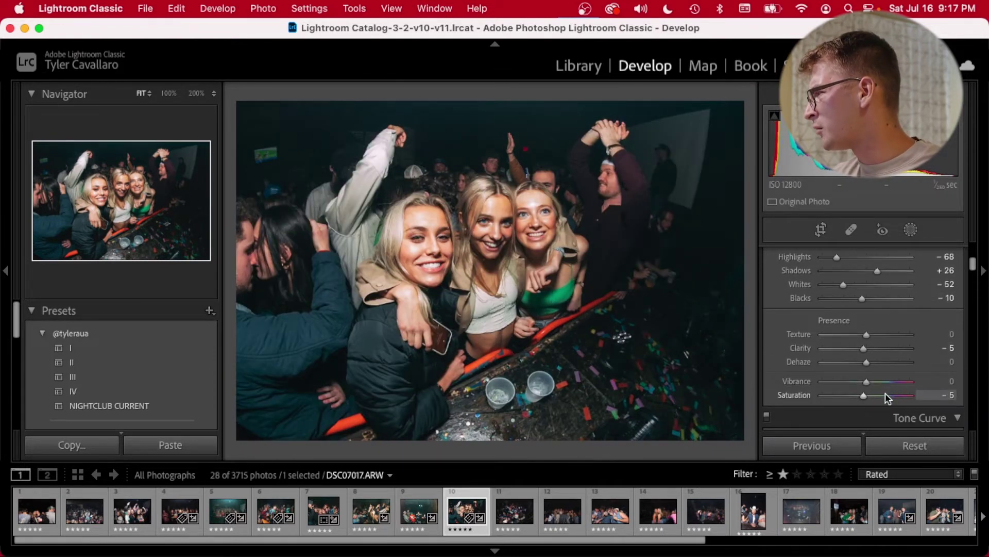
{"action": "scroll", "coordinate": [870, 381], "scroll_direction": "down", "scroll_amount": 3}
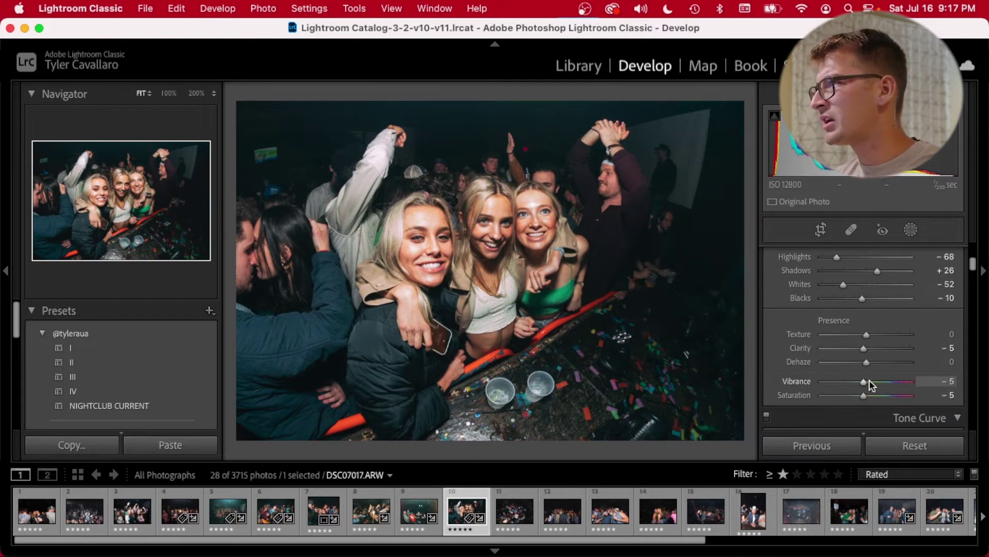
{"action": "key", "text": "backslash"}
{"action": "key", "text": "backslash"}
{"action": "scroll", "coordinate": [851, 382], "scroll_direction": "down", "scroll_amount": 10}
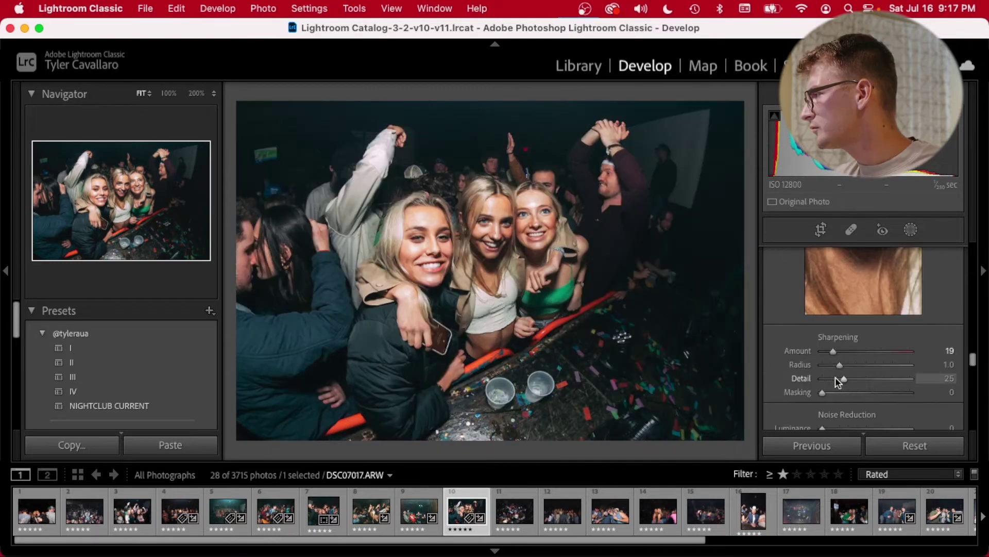
Step: Look back at DSC06950.ARW, then brighten DSC07048.ARW by setting its Exposure to +1.00
{"action": "key", "text": "Right"}
{"action": "left_click", "coordinate": [342, 505]}
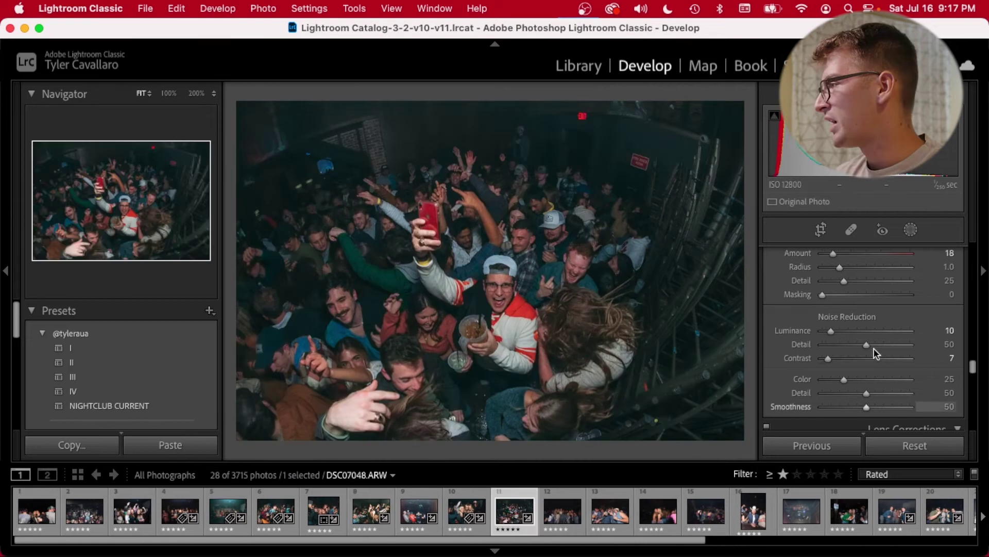
{"action": "scroll", "coordinate": [853, 304], "scroll_direction": "up", "scroll_amount": 1}
{"action": "scroll", "coordinate": [853, 303], "scroll_direction": "up", "scroll_amount": 15}
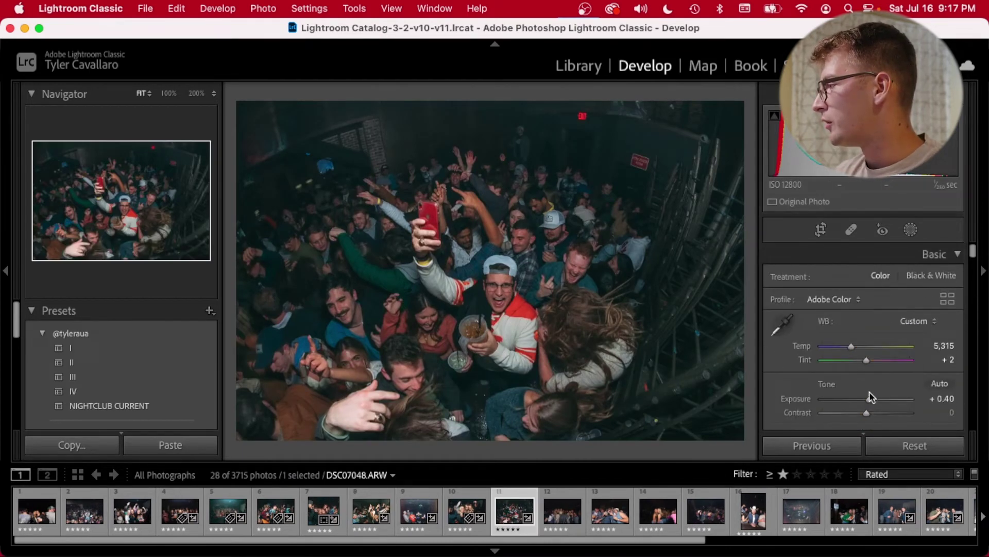
{"action": "left_click_drag", "start_coordinate": [870, 399], "coordinate": [872, 400]}
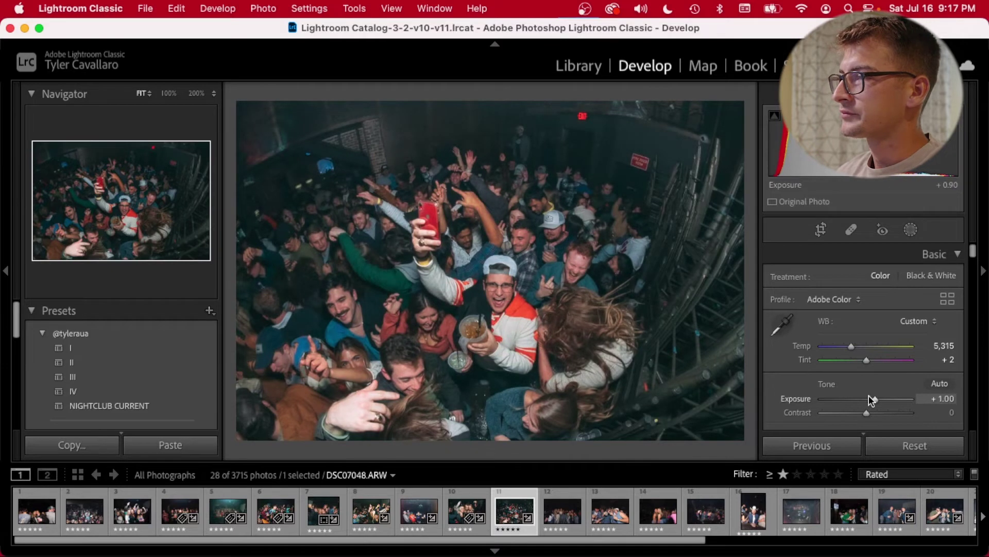
Step: Copy DSC07048.ARW's develop settings with the offered options and paste them onto DSC09863.ARW
{"action": "key", "text": "super+shift+c"}
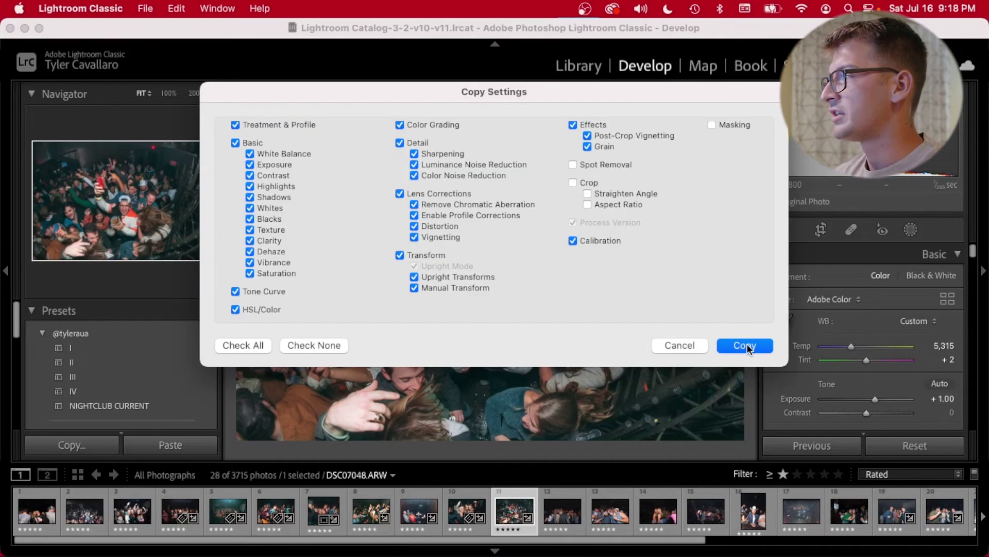
{"action": "left_click", "coordinate": [745, 345]}
{"action": "key", "text": "Right"}
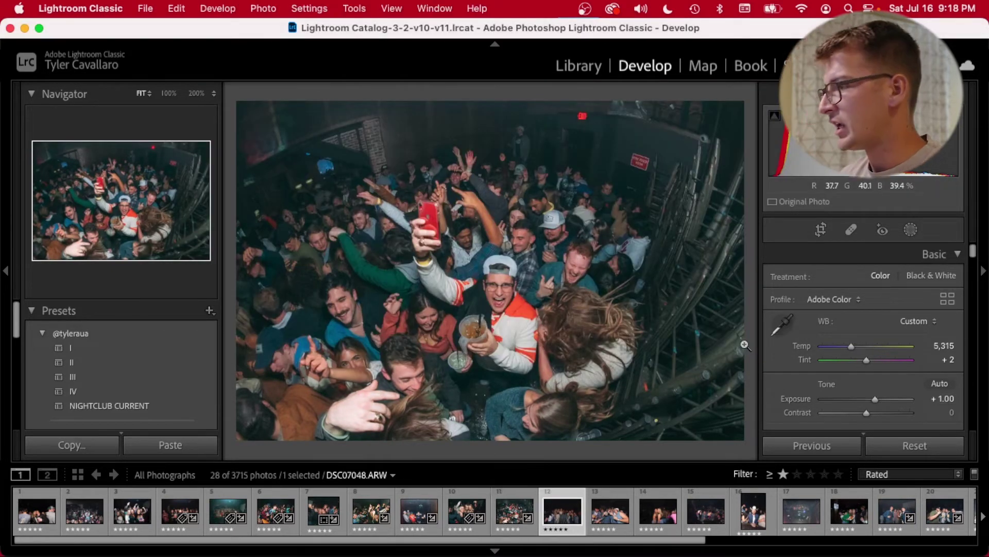
{"action": "key", "text": "super+shift+v"}
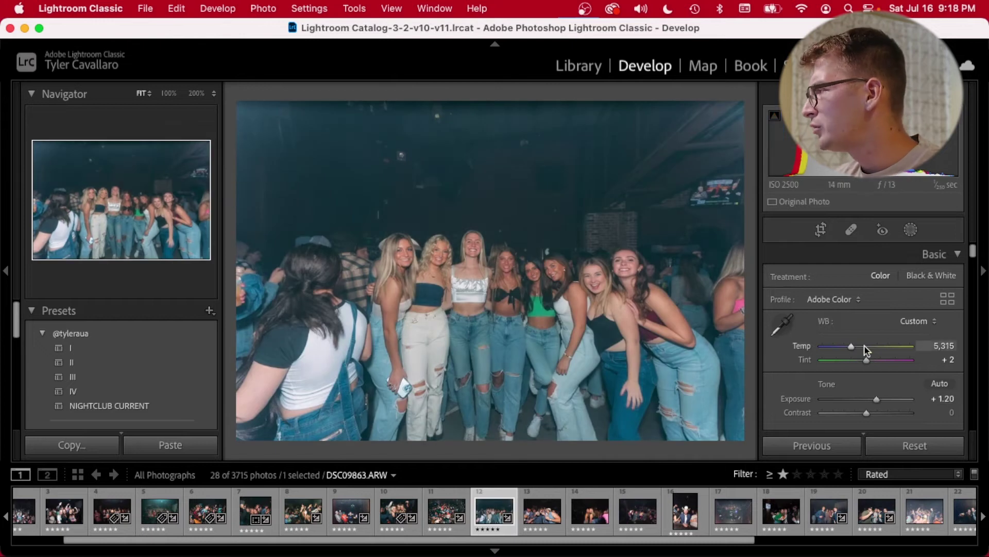
Step: Warm DSC09863.ARW by setting Temp to 6,175 and compare it with the unedited version
{"action": "left_click_drag", "start_coordinate": [852, 344], "coordinate": [857, 346]}
{"action": "key", "text": "backslash"}
{"action": "key", "text": "backslash"}
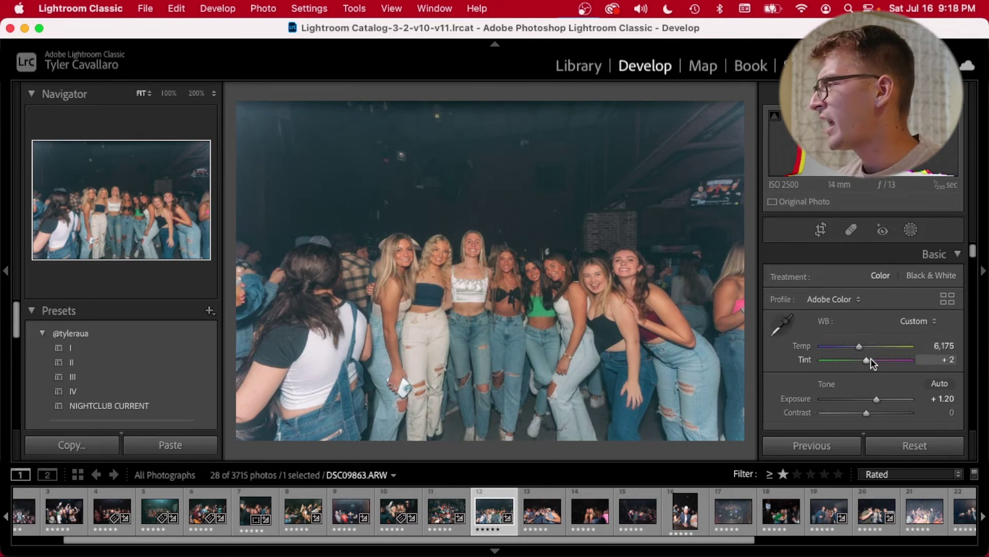
Step: Tint DSC09863.ARW's shadows green in Color Grading, then compare the photo up close with Color Grading off and on
{"action": "left_click_drag", "start_coordinate": [784, 350], "coordinate": [793, 338]}
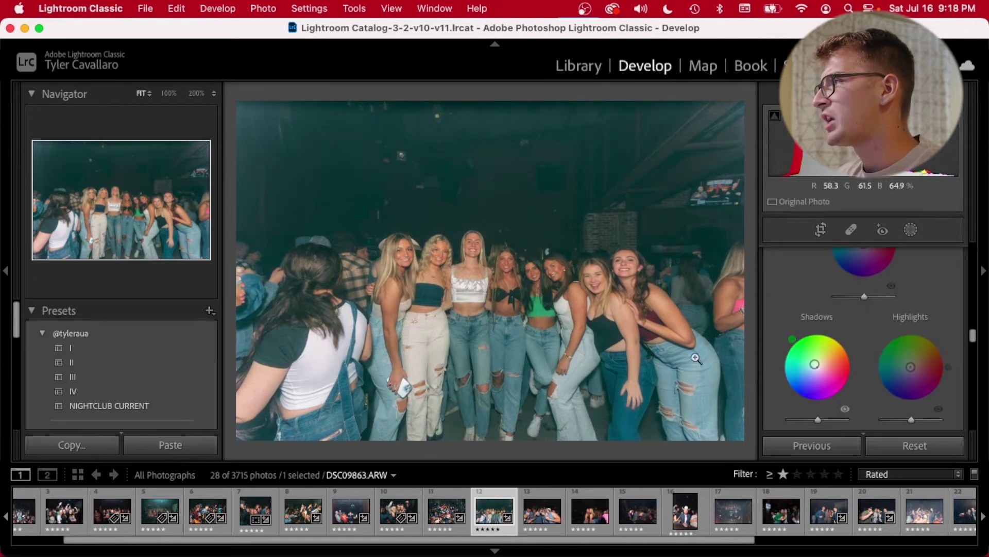
{"action": "left_click", "coordinate": [574, 192]}
{"action": "left_click", "coordinate": [611, 235]}
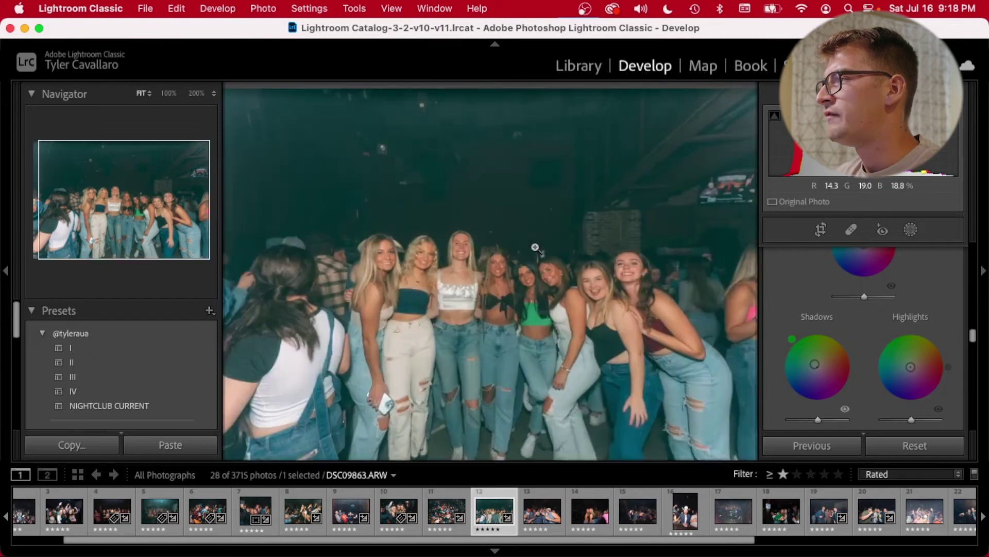
{"action": "scroll", "coordinate": [781, 299], "scroll_direction": "up", "scroll_amount": 5}
{"action": "left_click", "coordinate": [766, 329]}
{"action": "left_click", "coordinate": [767, 328]}
{"action": "left_click", "coordinate": [766, 329]}
{"action": "key", "text": "z"}
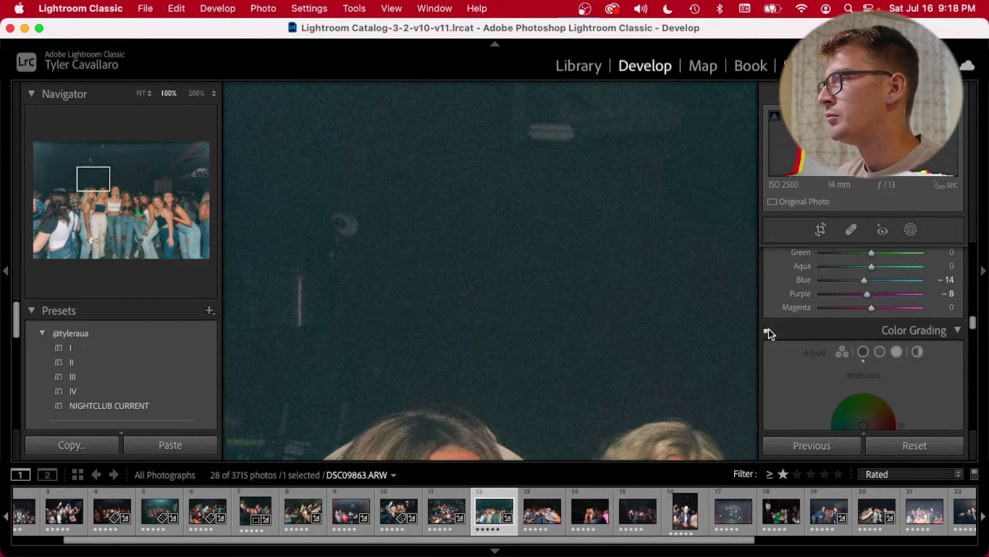
{"action": "left_click", "coordinate": [768, 329]}
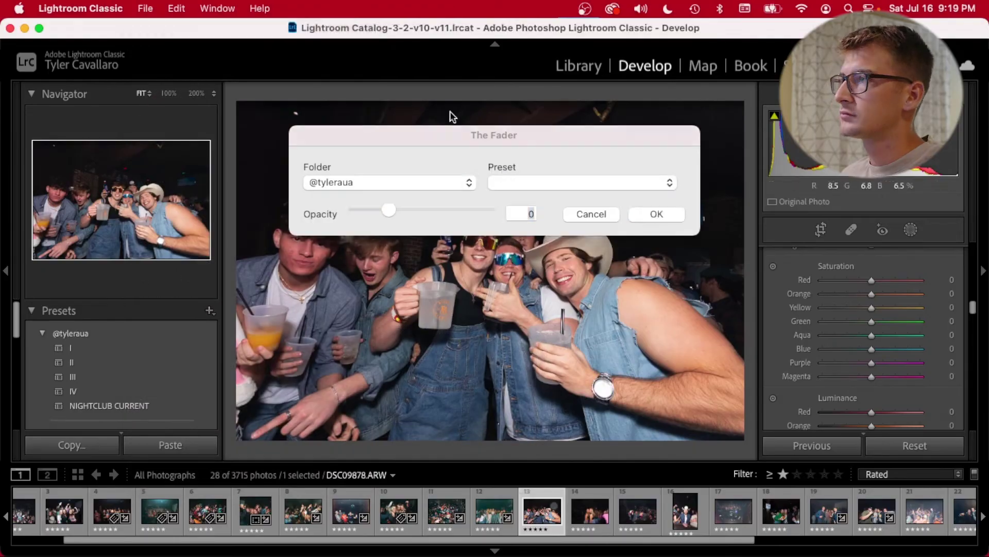
Step: Blend a preset into DSC09878.ARW with The Fader and refine it with Exposure +0.20, Highlights −40 and Shadows +73
{"action": "left_click_drag", "start_coordinate": [473, 209], "coordinate": [423, 218]}
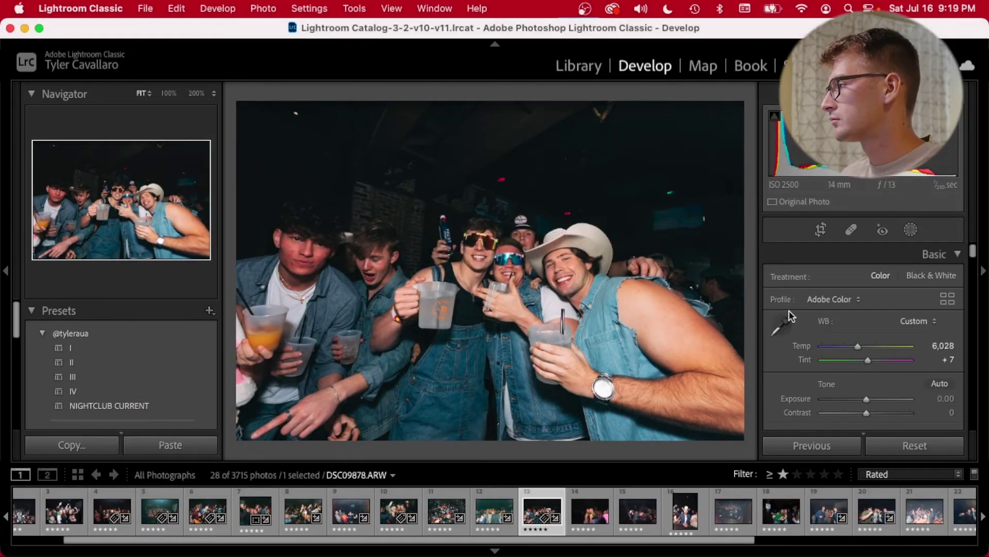
{"action": "left_click_drag", "start_coordinate": [866, 400], "coordinate": [868, 404]}
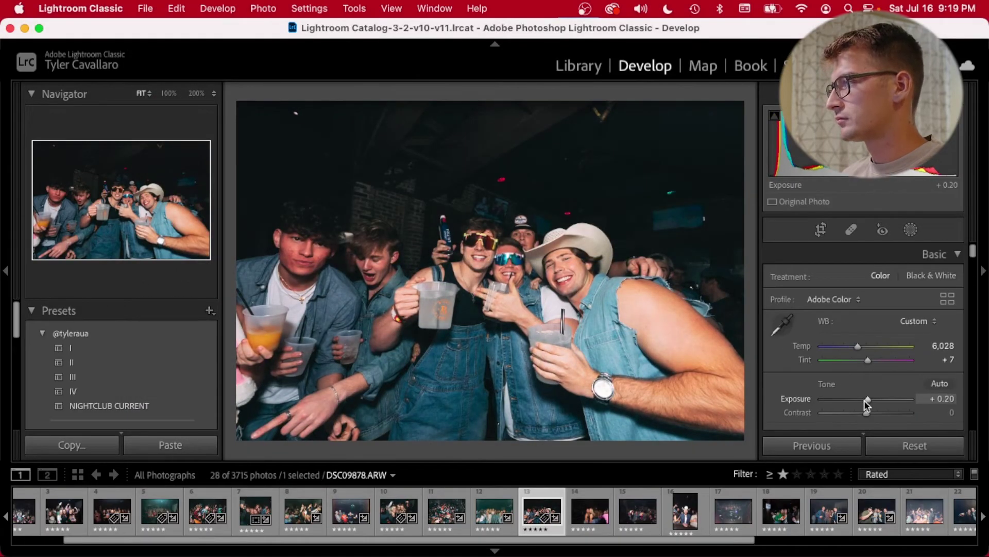
{"action": "scroll", "coordinate": [866, 360], "scroll_direction": "down", "scroll_amount": 2}
{"action": "left_click_drag", "start_coordinate": [861, 348], "coordinate": [860, 375]}
{"action": "left_click_drag", "start_coordinate": [872, 388], "coordinate": [863, 390]}
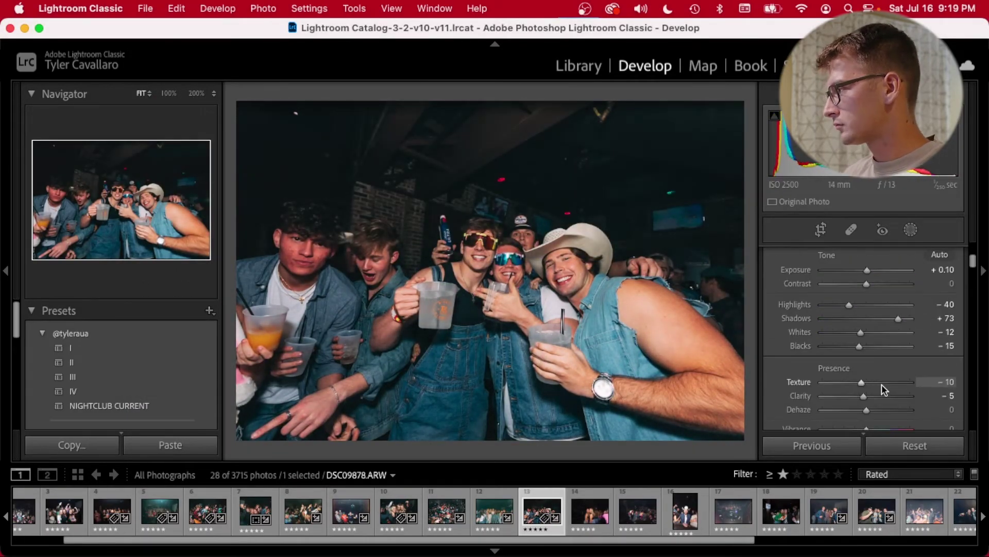
{"action": "scroll", "coordinate": [879, 394], "scroll_direction": "down", "scroll_amount": 1}
{"action": "left_click_drag", "start_coordinate": [866, 392], "coordinate": [861, 392]}
Step: Tint DSC09878.ARW's shadows green in Color Grading with hue 149 and saturation 7
{"action": "scroll", "coordinate": [870, 396], "scroll_direction": "down", "scroll_amount": 1}
{"action": "scroll", "coordinate": [790, 366], "scroll_direction": "down", "scroll_amount": 10}
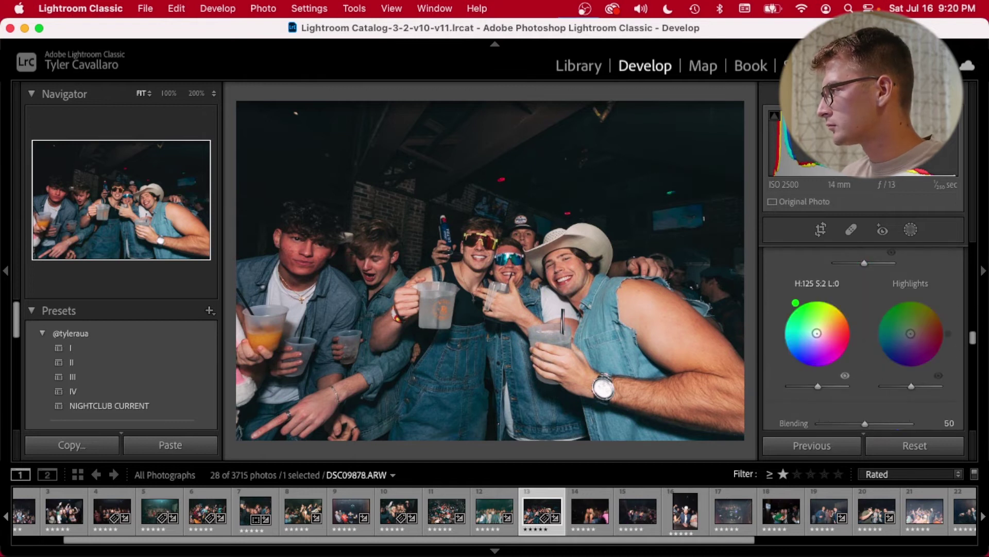
{"action": "left_click_drag", "start_coordinate": [815, 332], "coordinate": [816, 334]}
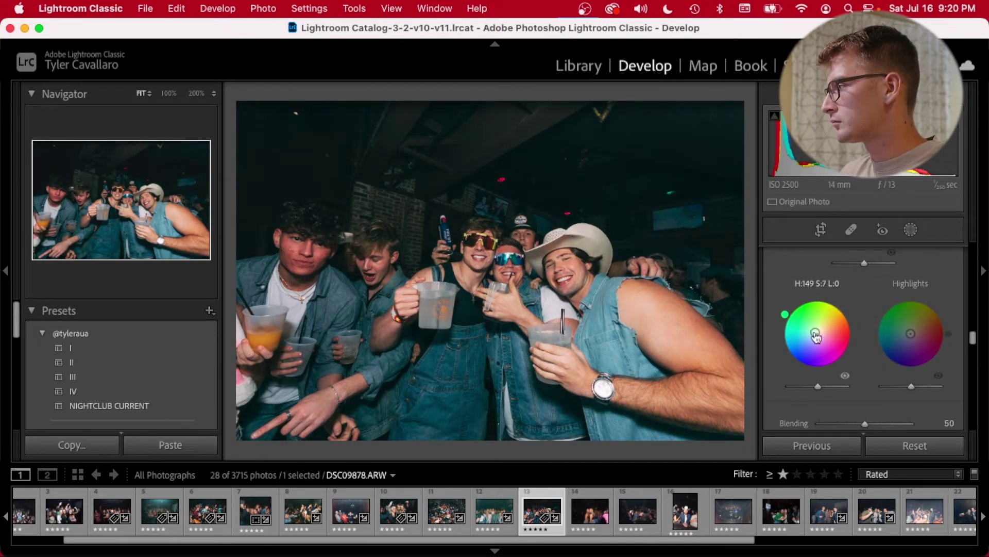
Step: Copy DSC09878.ARW's develop settings and paste them onto DSC09905.ARW
{"action": "left_click", "coordinate": [20, 474]}
{"action": "left_click", "coordinate": [104, 498]}
{"action": "key", "text": "Right"}
{"action": "key", "text": "super+shift+v"}
{"action": "scroll", "coordinate": [864, 350], "scroll_direction": "up", "scroll_amount": 10}
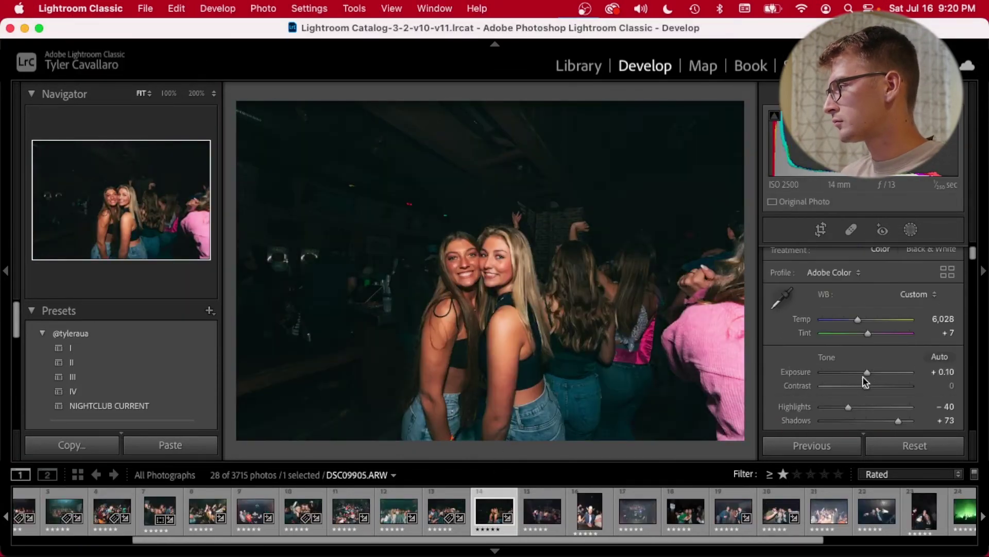
Step: Set DSC09905.ARW's Vibrance to −20, Saturation to −10, Whites to −43 and Blacks to +23, comparing it with the unedited version
{"action": "scroll", "coordinate": [870, 374], "scroll_direction": "down", "scroll_amount": 3}
{"action": "key", "text": "Down"}
{"action": "key", "text": "Down"}
{"action": "key", "text": "backslash"}
{"action": "key", "text": "backslash"}
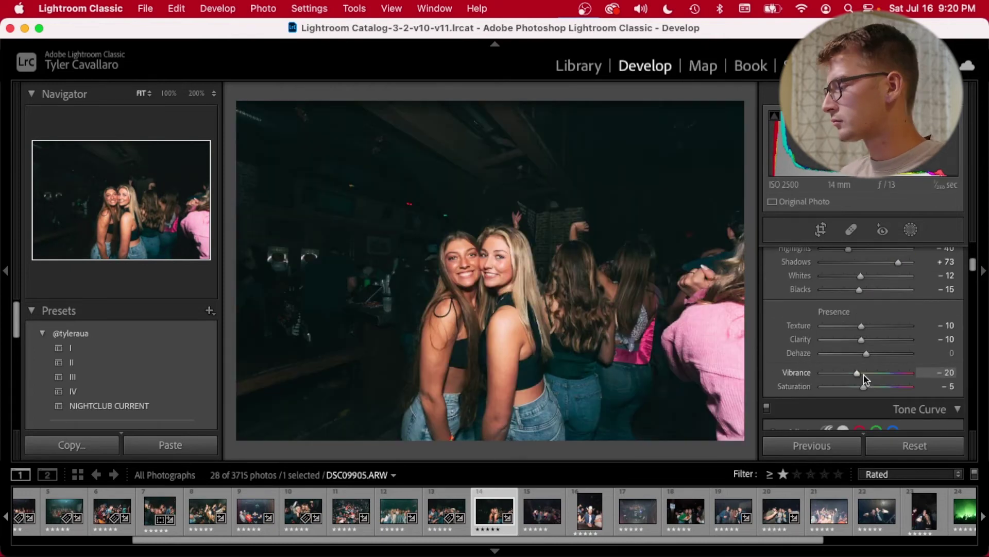
{"action": "key", "text": "Down"}
{"action": "scroll", "coordinate": [889, 294], "scroll_direction": "up", "scroll_amount": 1}
Step: Reuse the copied settings on DSC09941.ARW with Tint −3, Exposure +0.70, Whites −40 and Blacks +41, comparing it with the unedited version
{"action": "key", "text": "Right"}
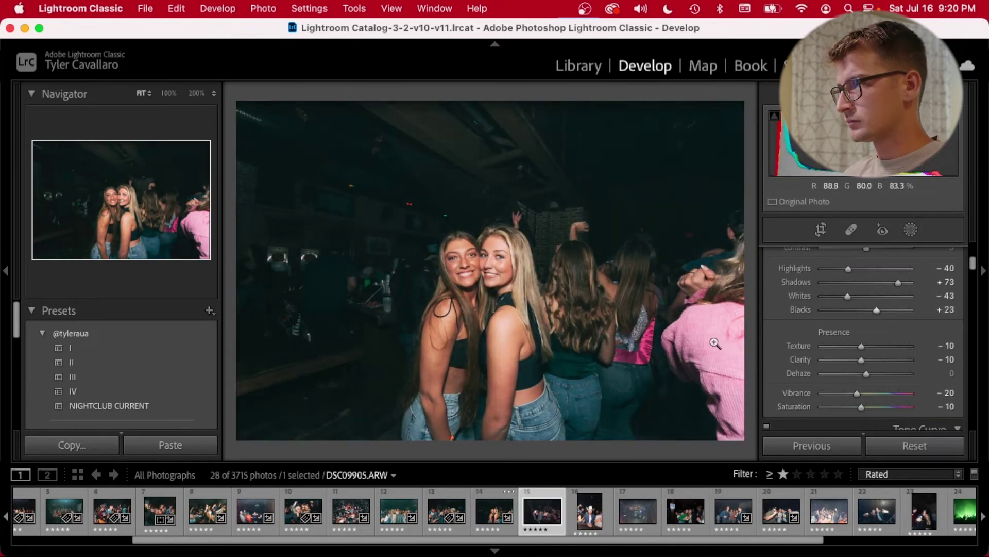
{"action": "scroll", "coordinate": [811, 301], "scroll_direction": "up", "scroll_amount": 5}
{"action": "key", "text": "Down"}
{"action": "scroll", "coordinate": [872, 393], "scroll_direction": "down", "scroll_amount": 3}
{"action": "scroll", "coordinate": [866, 335], "scroll_direction": "up", "scroll_amount": 2}
{"action": "double_click", "coordinate": [865, 320]}
{"action": "key", "text": "backslash"}
{"action": "key", "text": "backslash"}
{"action": "scroll", "coordinate": [887, 384], "scroll_direction": "down", "scroll_amount": 1}
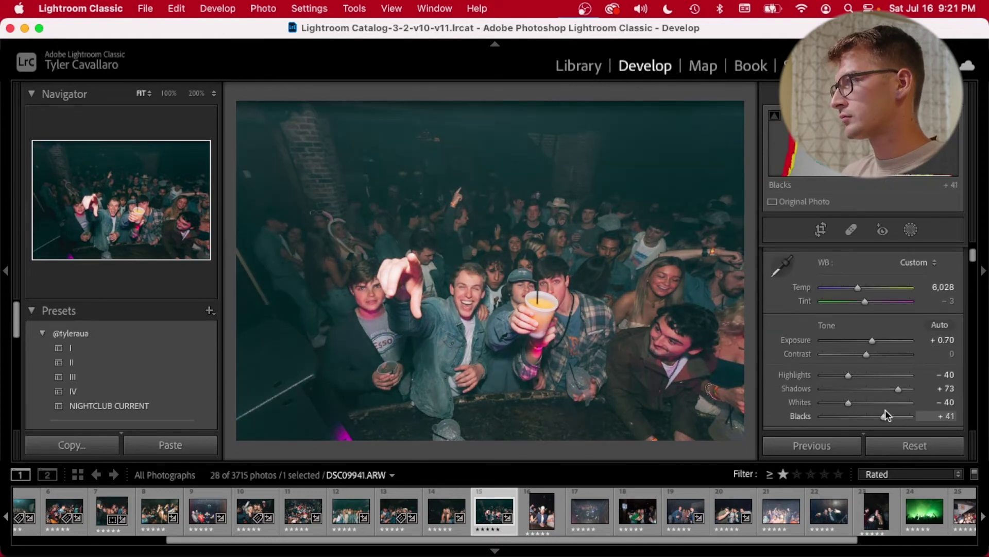
Step: Apply a preset to DSC09954.ARW with The Fader and set Exposure to −0.80, Shadows to +88 and Blacks to +66
{"action": "key", "text": "Right"}
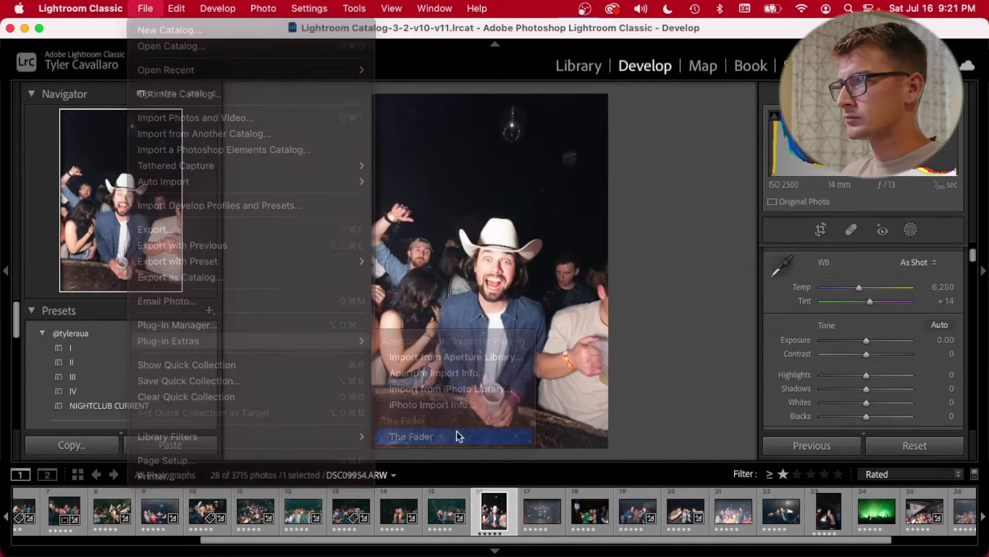
{"action": "left_click", "coordinate": [459, 436]}
{"action": "key", "text": "Return"}
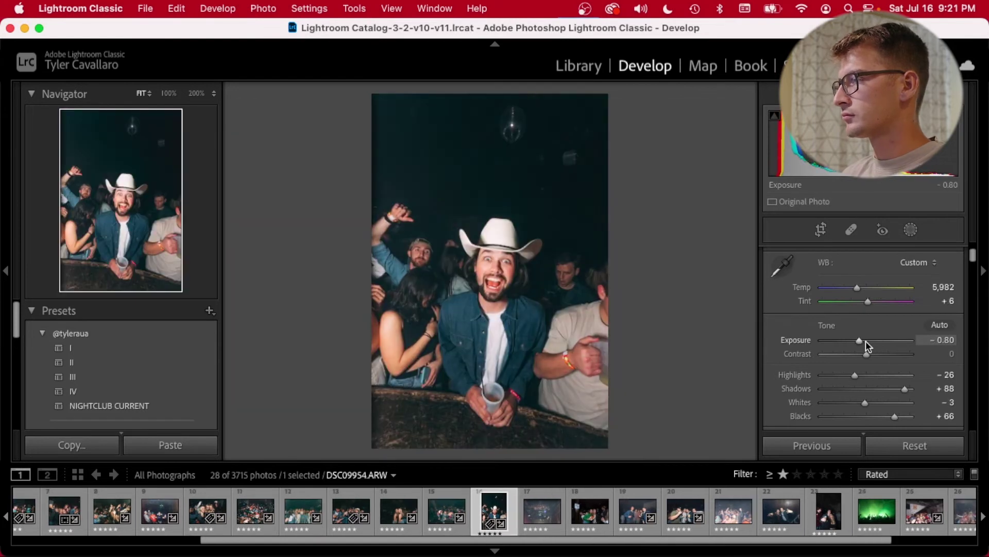
Step: Apply The Fader to the green-lit crowd photo DSC00469.ARW and set its Temp to 3,293 and Exposure to −0.30
{"action": "left_click", "coordinate": [877, 510]}
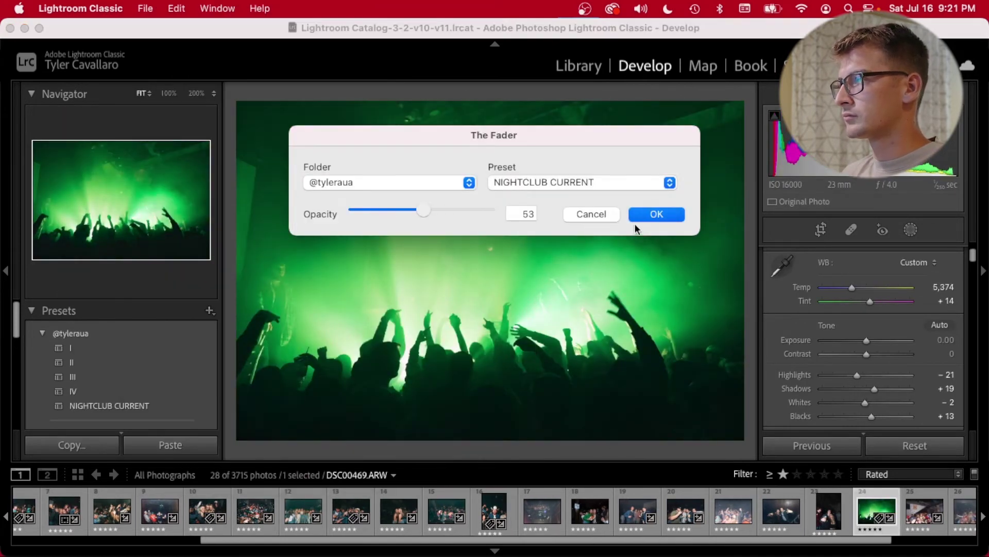
{"action": "left_click", "coordinate": [641, 216]}
{"action": "mouse_move", "coordinate": [853, 287]}
{"action": "left_mouse_down"}
{"action": "mouse_move", "coordinate": [831, 287]}
{"action": "mouse_move", "coordinate": [861, 302]}
{"action": "left_mouse_up"}
{"action": "left_click_drag", "start_coordinate": [866, 340], "coordinate": [859, 337]}
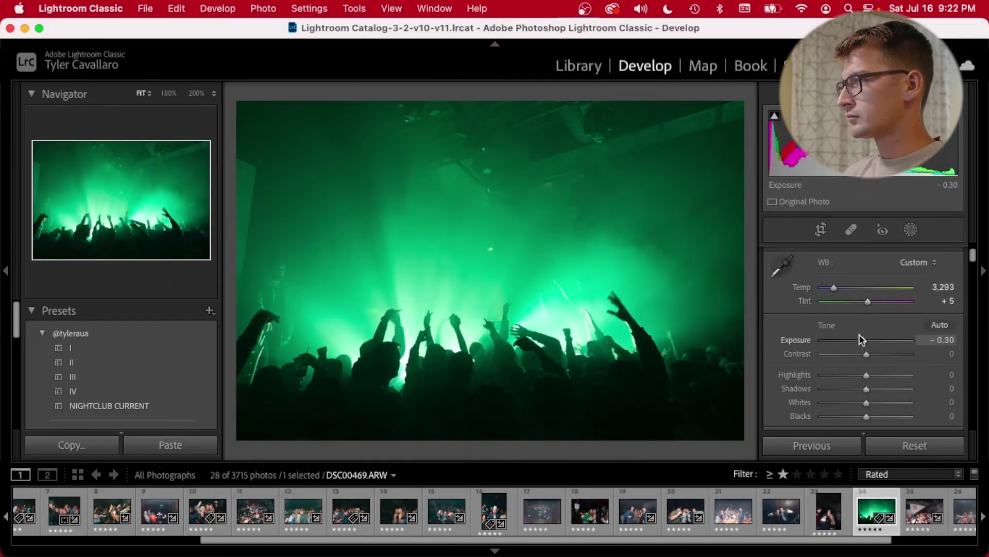
Step: Lower DSC00469.ARW's Highlights, Shadows and Blacks, raise its Whites and shift its Tint toward green
{"action": "left_click_drag", "start_coordinate": [866, 375], "coordinate": [847, 375]}
{"action": "mouse_move", "coordinate": [866, 389]}
{"action": "left_mouse_down"}
{"action": "mouse_move", "coordinate": [901, 392]}
{"action": "mouse_move", "coordinate": [857, 389]}
{"action": "left_mouse_up"}
{"action": "mouse_move", "coordinate": [867, 403]}
{"action": "left_mouse_down"}
{"action": "mouse_move", "coordinate": [885, 403]}
{"action": "mouse_move", "coordinate": [878, 389]}
{"action": "left_mouse_up"}
{"action": "left_click_drag", "start_coordinate": [866, 415], "coordinate": [861, 416]}
{"action": "left_click_drag", "start_coordinate": [868, 301], "coordinate": [863, 313]}
Step: Shape DSC00469.ARW's tone curve with a shadow point and a highlight point, and readjust its white balance
{"action": "scroll", "coordinate": [865, 318], "scroll_direction": "down", "scroll_amount": 5}
{"action": "scroll", "coordinate": [866, 325], "scroll_direction": "down", "scroll_amount": 3}
{"action": "left_click", "coordinate": [813, 407]}
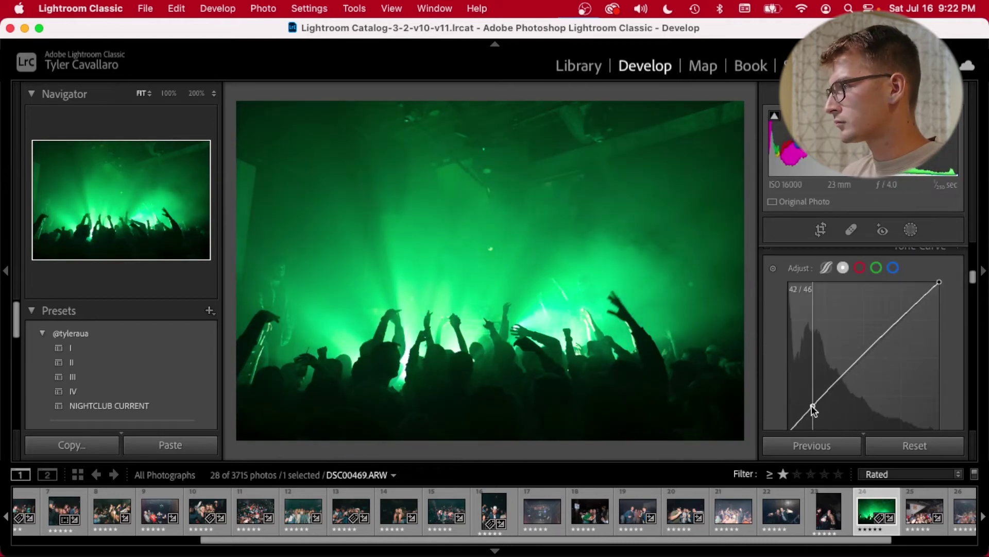
{"action": "left_click_drag", "start_coordinate": [901, 321], "coordinate": [900, 324]}
{"action": "scroll", "coordinate": [900, 324], "scroll_direction": "up", "scroll_amount": 8}
{"action": "left_click_drag", "start_coordinate": [830, 346], "coordinate": [862, 360]}
Step: Go to DSC00518.ARW and blend in a preset at reduced opacity with The Fader
{"action": "key", "text": "Left"}
{"action": "key", "text": "Left"}
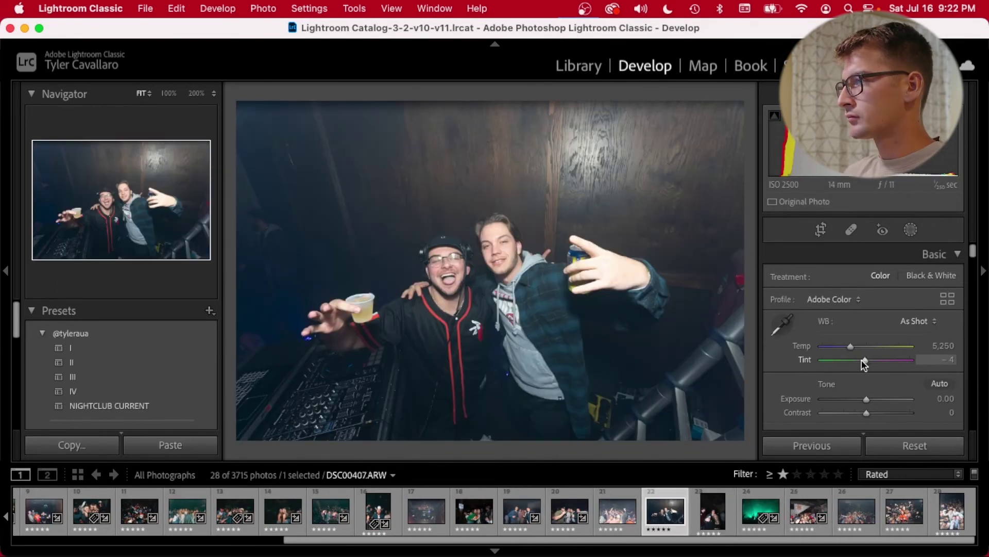
{"action": "left_click", "coordinate": [145, 8]}
{"action": "left_click", "coordinate": [409, 437]}
{"action": "left_click", "coordinate": [453, 183]}
{"action": "left_click", "coordinate": [452, 184]}
{"action": "left_click", "coordinate": [581, 182]}
{"action": "left_click", "coordinate": [544, 258]}
{"action": "left_click_drag", "start_coordinate": [454, 209], "coordinate": [414, 209]}
{"action": "left_click", "coordinate": [654, 214]}
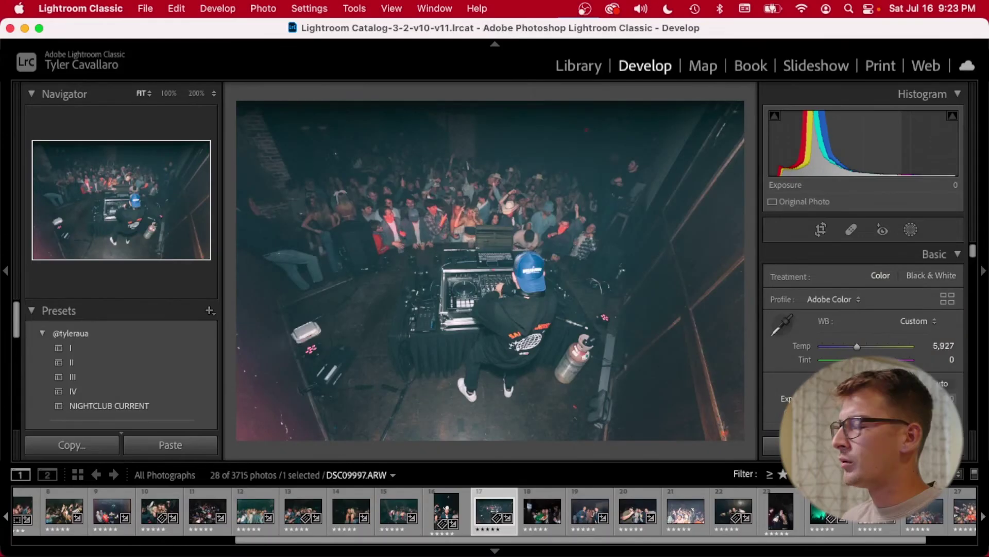
Step: Set the DJ photo DSC09997.ARW's Exposure to +0.30 and Temp to 6,458, comparing it with the unedited version
{"action": "key", "text": "equal"}
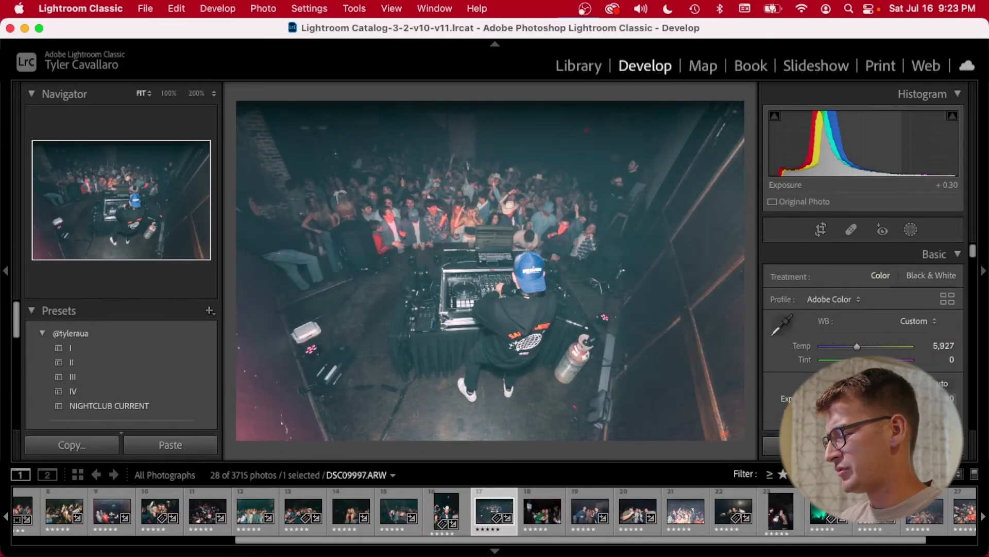
{"action": "key", "text": "backslash"}
{"action": "key", "text": "backslash"}
{"action": "left_click_drag", "start_coordinate": [853, 347], "coordinate": [862, 349]}
{"action": "key", "text": "backslash"}
{"action": "key", "text": "backslash"}
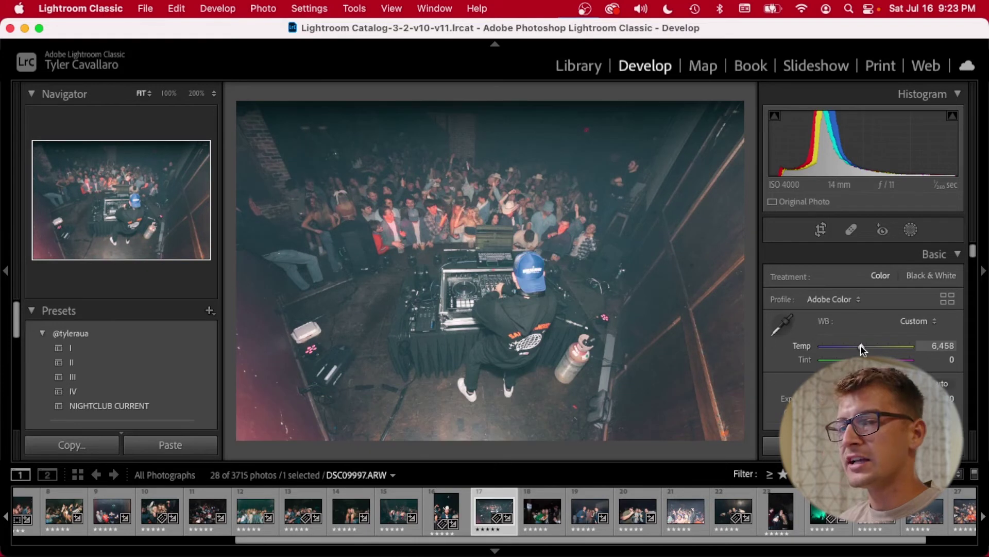
Step: Switch to Finder and open the CLEMSON folder inside 2022 on the HOME drive
{"action": "left_click", "coordinate": [134, 535]}
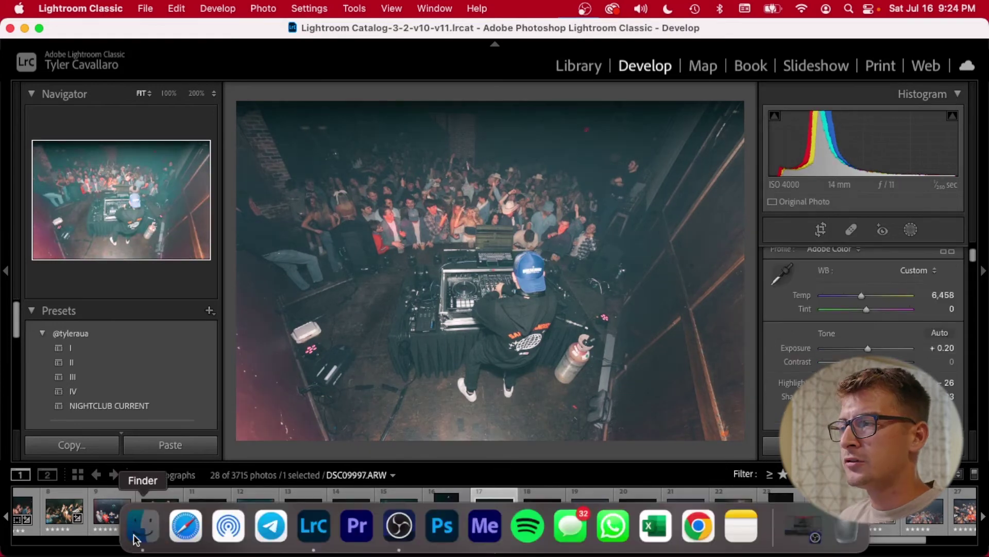
{"action": "left_click", "coordinate": [135, 538]}
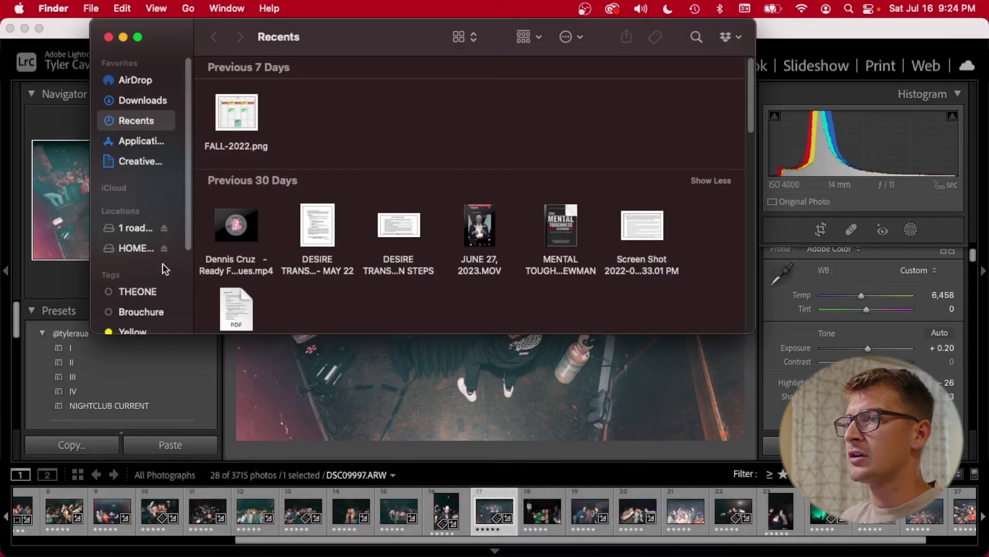
{"action": "left_click", "coordinate": [135, 248]}
{"action": "double_click", "coordinate": [237, 88]}
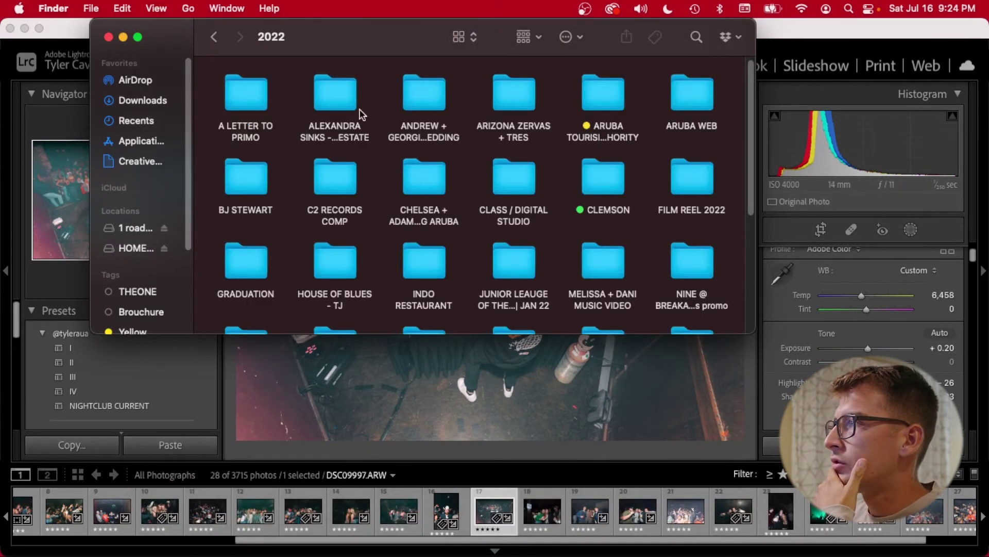
{"action": "double_click", "coordinate": [605, 174]}
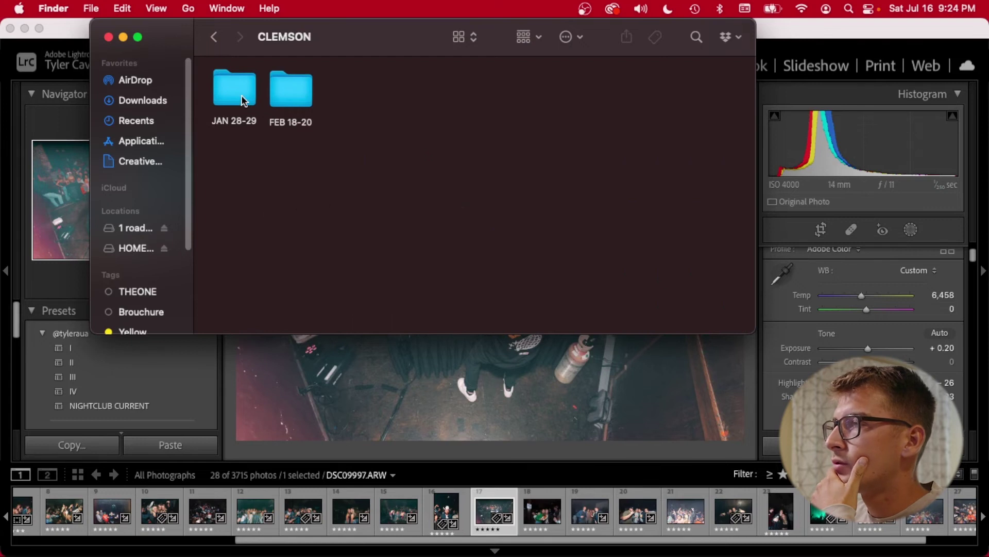
Step: Check the JAN 28-29 folder, then browse through FEB 18-20, FOOTY, A7S3 and PHOTO to the EDITED folder
{"action": "double_click", "coordinate": [236, 100]}
{"action": "key", "text": "super+Up"}
{"action": "double_click", "coordinate": [280, 94]}
{"action": "left_click", "coordinate": [326, 97]}
{"action": "double_click", "coordinate": [326, 96]}
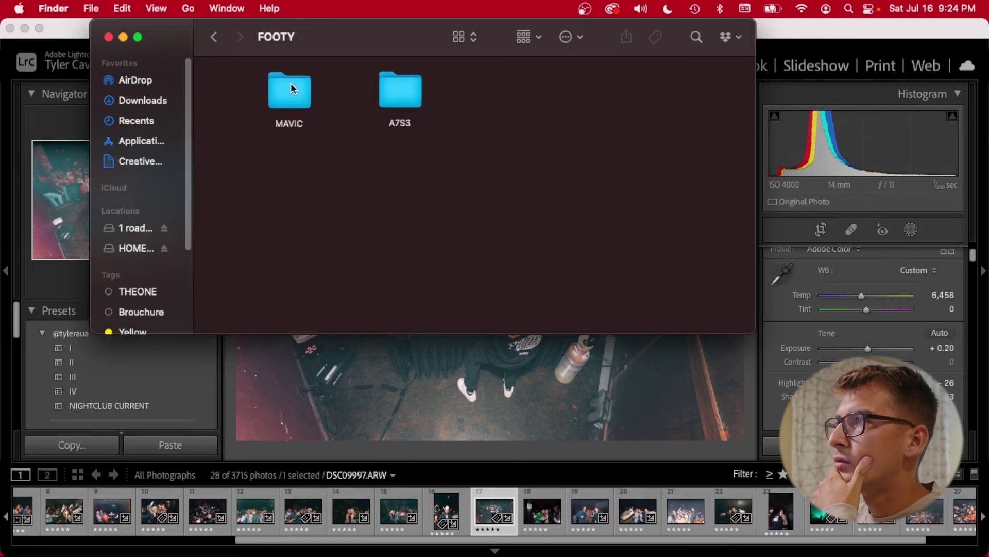
{"action": "double_click", "coordinate": [389, 93]}
{"action": "left_click", "coordinate": [300, 100]}
{"action": "double_click", "coordinate": [300, 100]}
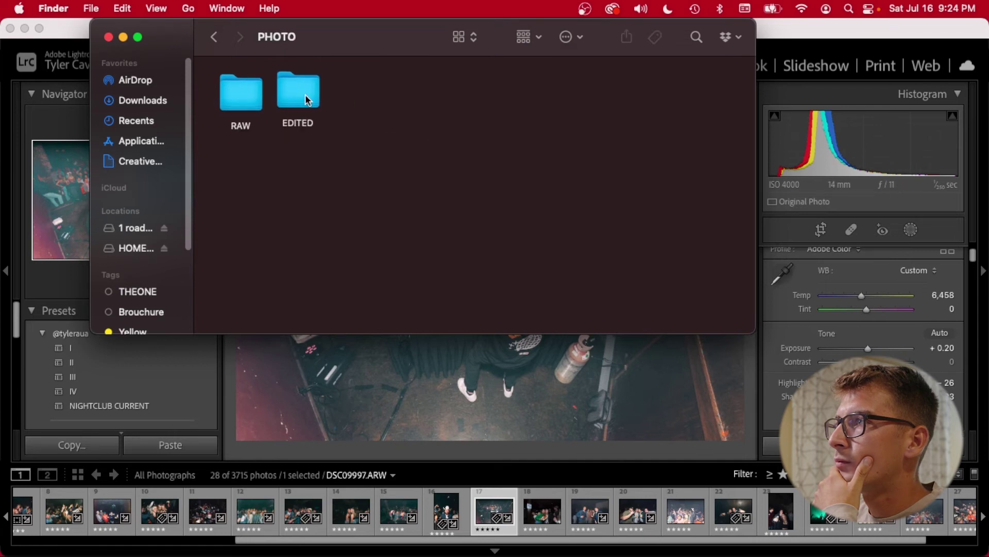
{"action": "double_click", "coordinate": [301, 100]}
Step: Preview the edited photos in the EDITED folder one after another, through IMG-66.jpg, IMG-117.jpg and IMG-150.jpg to IMG-119.jpg
{"action": "left_click", "coordinate": [249, 102]}
{"action": "key", "text": "space"}
{"action": "key", "text": "Down"}
{"action": "key", "text": "Down"}
{"action": "key", "text": "Down"}
{"action": "key", "text": "Down"}
{"action": "key", "text": "Down"}
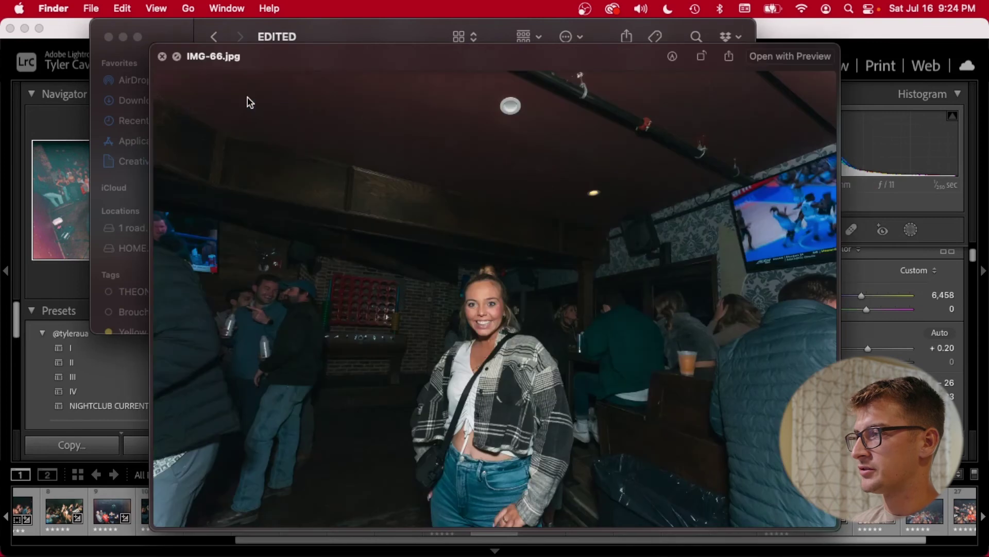
{"action": "key", "text": "Down"}
{"action": "key", "text": "Down"}
{"action": "key", "text": "Down"}
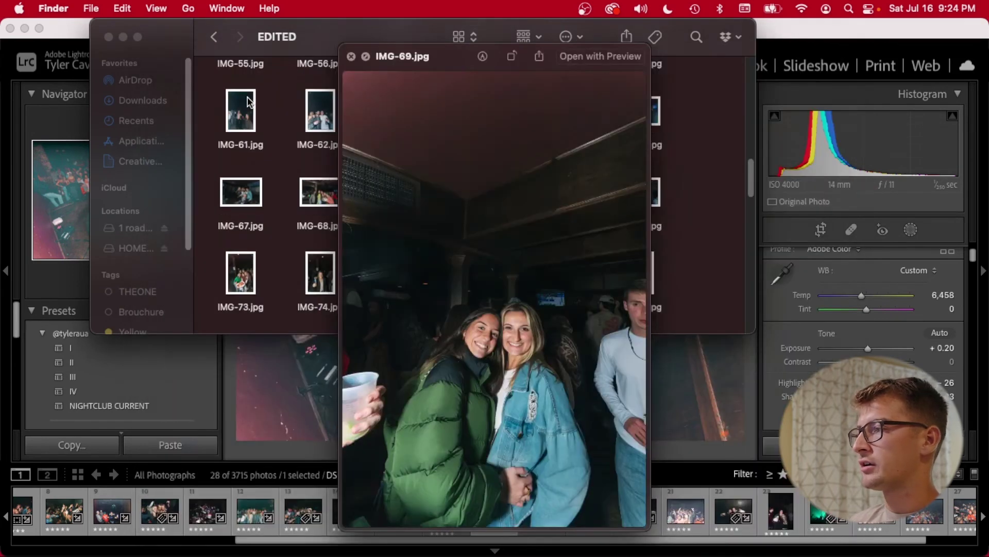
{"action": "key", "text": "Down"}
{"action": "key", "text": "Down"}
{"action": "key", "text": "Down"}
{"action": "key", "text": "Down"}
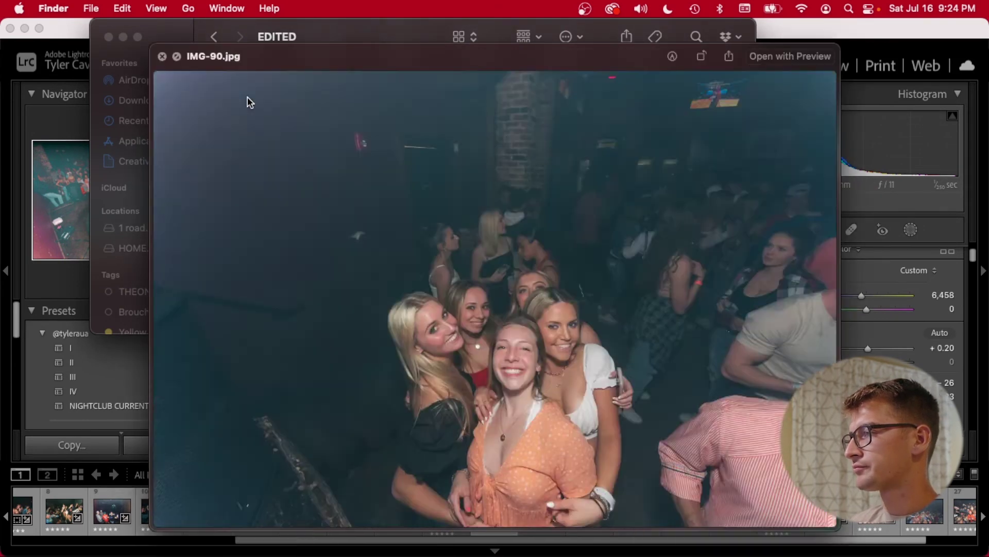
{"action": "key", "text": "Down"}
{"action": "key", "text": "Down"}
{"action": "key", "text": "Down"}
{"action": "key", "text": "Down"}
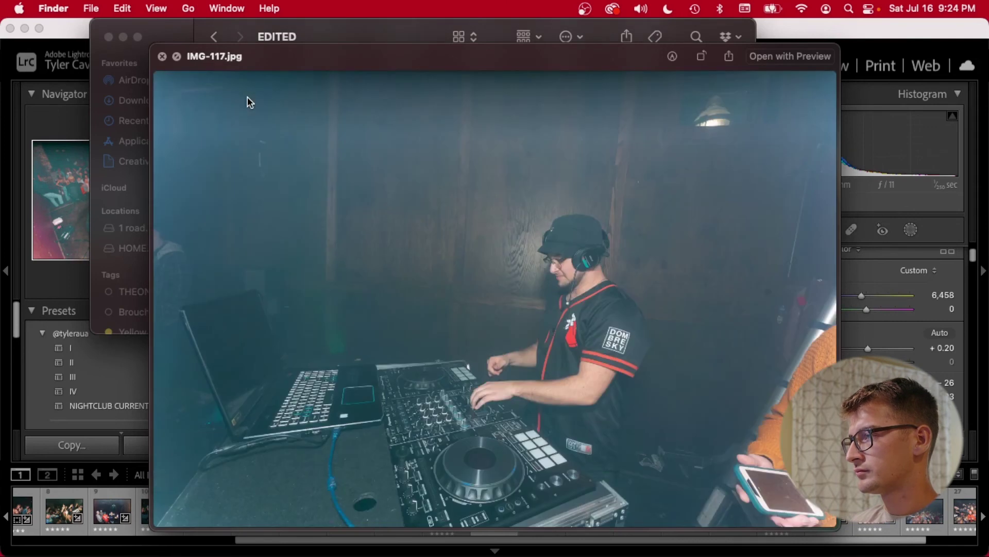
{"action": "key", "text": "Down"}
{"action": "key", "text": "Down"}
{"action": "key", "text": "Down"}
{"action": "key", "text": "Down"}
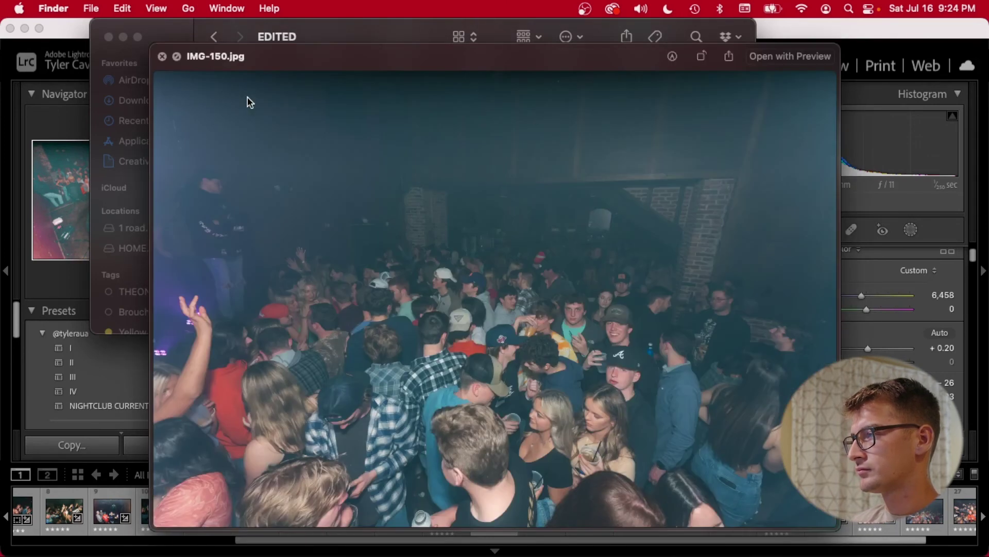
{"action": "key", "text": "Down"}
{"action": "key", "text": "Down"}
{"action": "key", "text": "Down"}
{"action": "key", "text": "Down"}
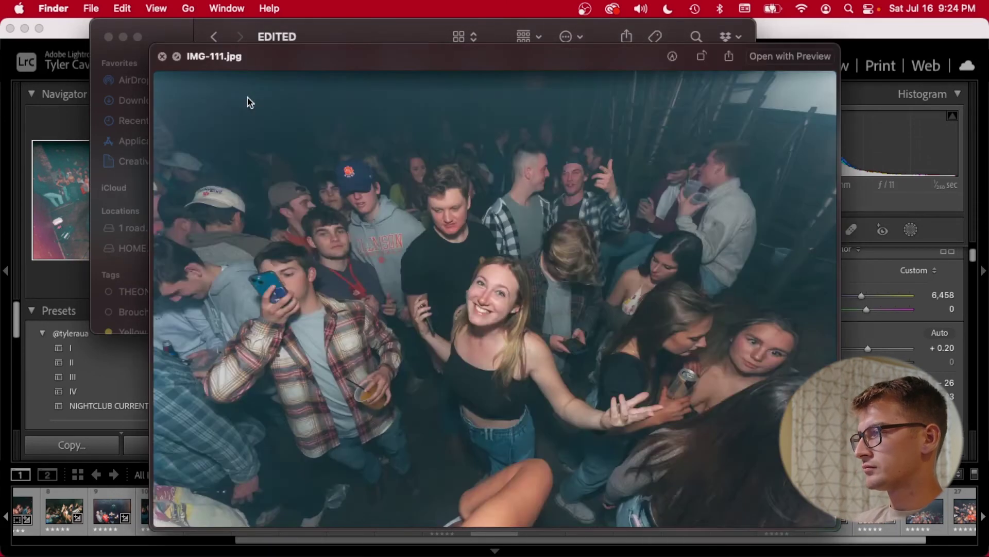
{"action": "key", "text": "Down"}
{"action": "key", "text": "Down"}
{"action": "key", "text": "Down"}
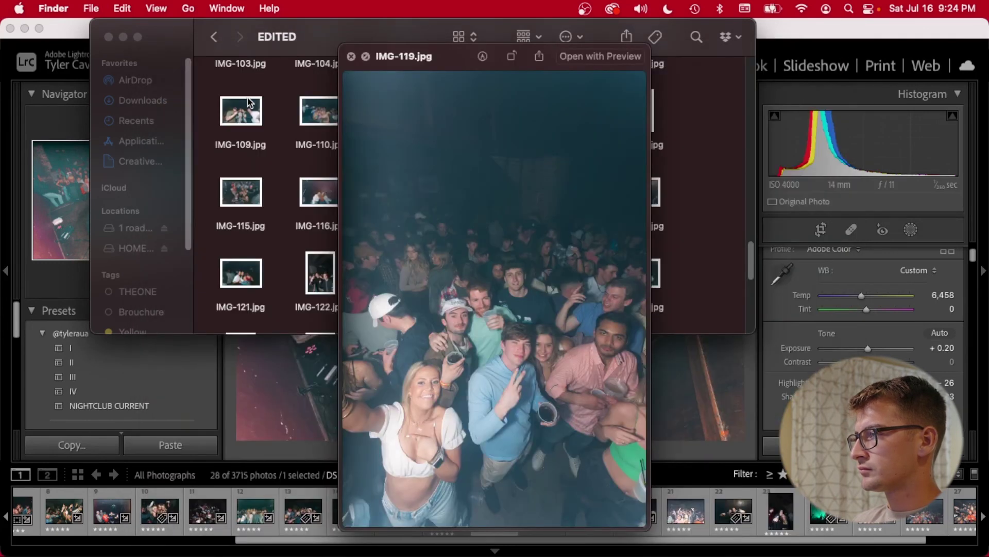
{"action": "key", "text": "space"}
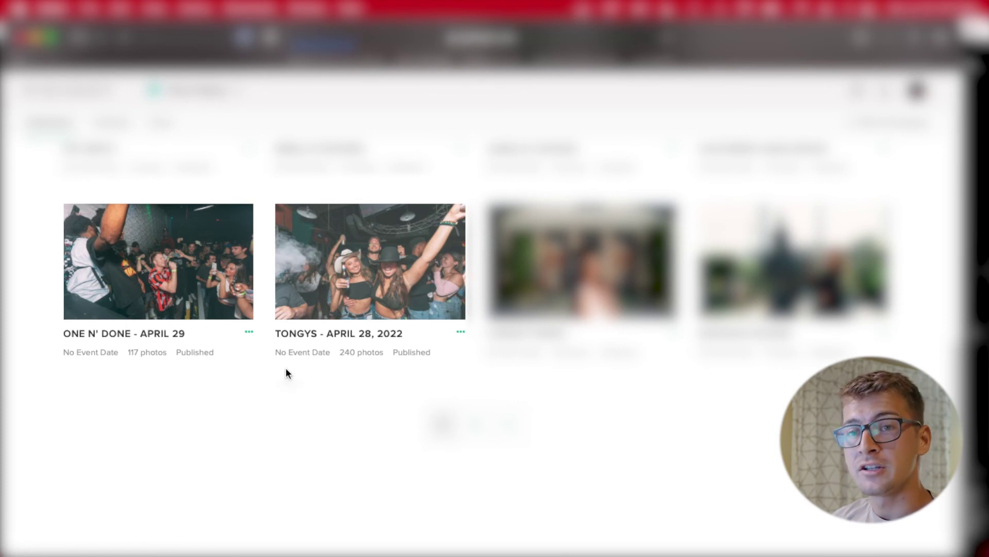
Step: In Pixieset in Safari, open the TONGYS - APRIL 28, 2022 collection, look through its photos and copy its direct link
{"action": "left_click", "coordinate": [294, 269]}
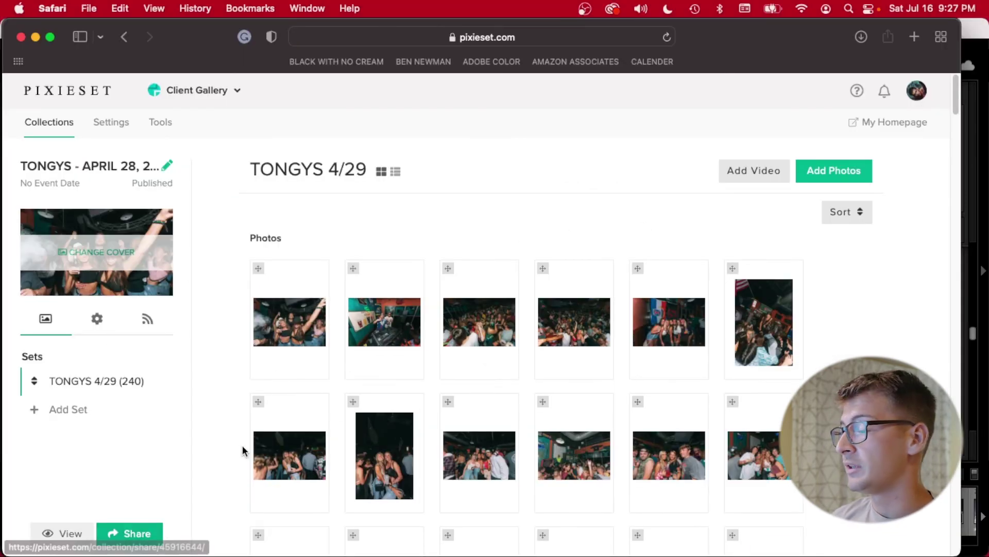
{"action": "scroll", "coordinate": [431, 381], "scroll_direction": "down", "scroll_amount": 5}
{"action": "scroll", "coordinate": [430, 386], "scroll_direction": "down", "scroll_amount": 5}
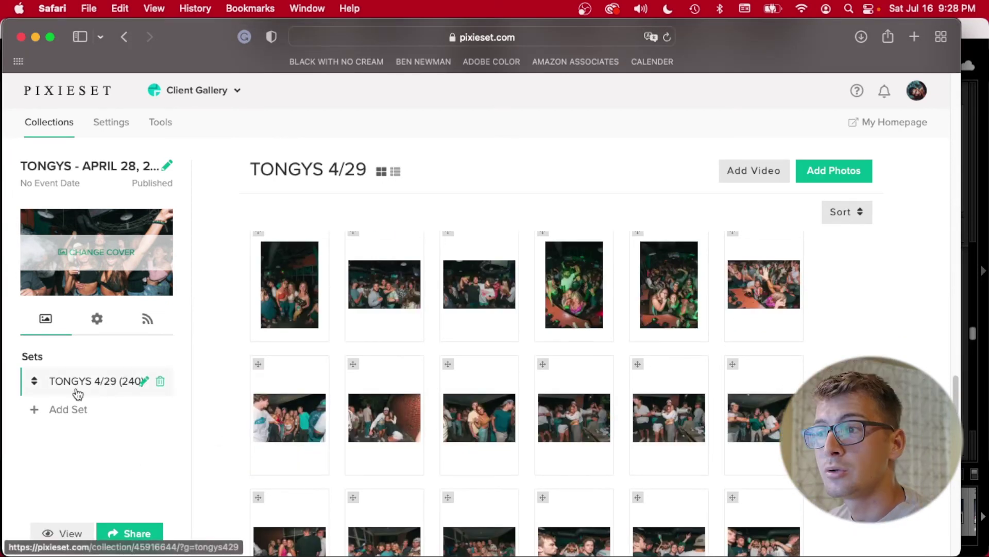
{"action": "left_click", "coordinate": [130, 533]}
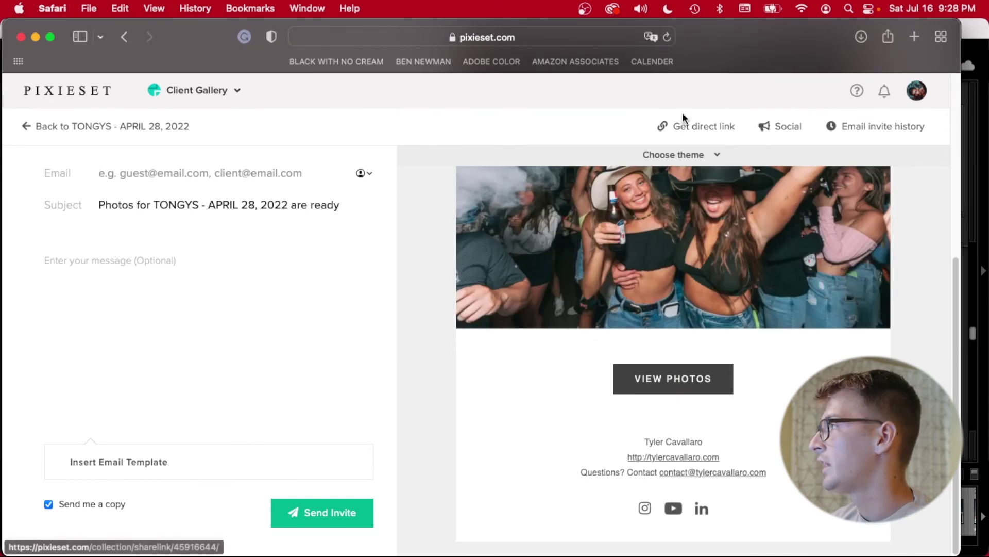
{"action": "left_click", "coordinate": [685, 126]}
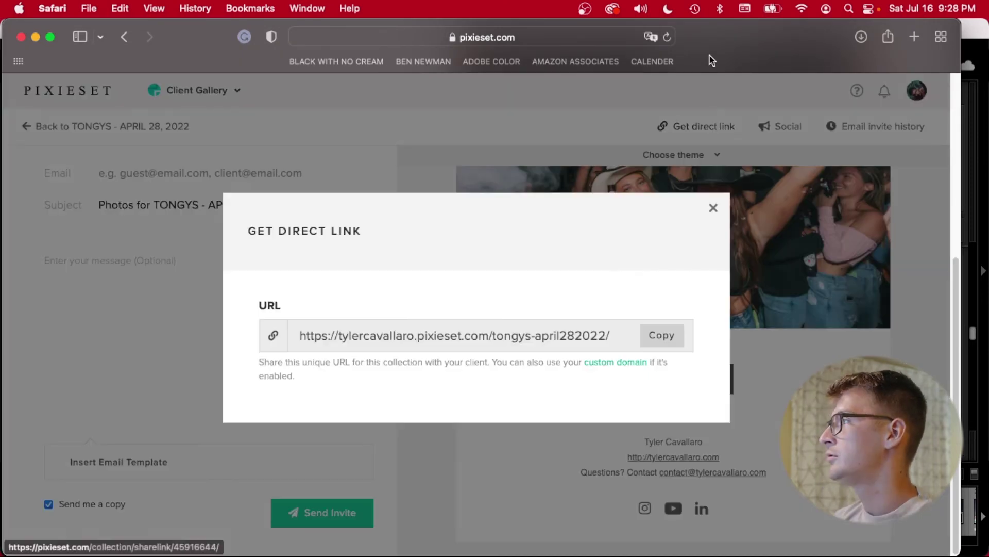
{"action": "left_click", "coordinate": [672, 335]}
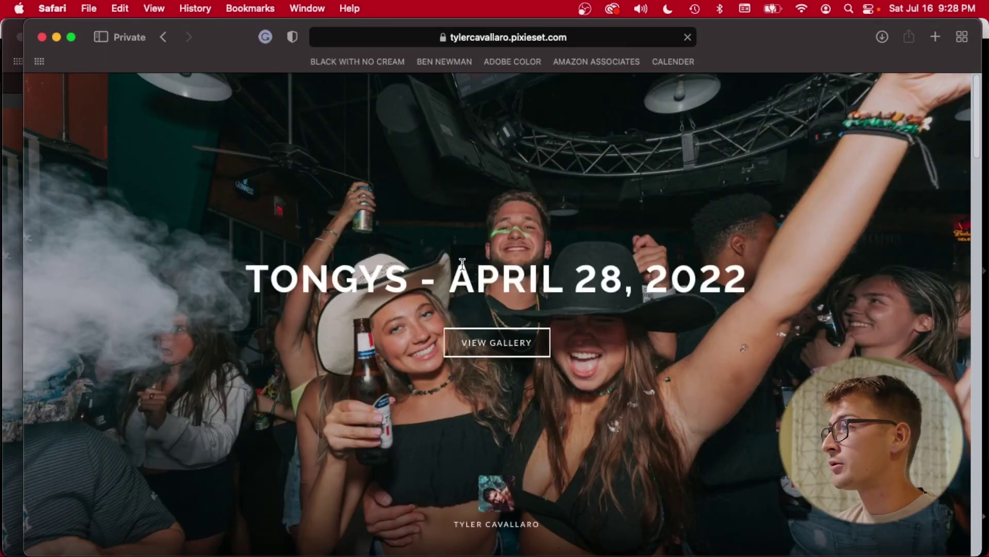
Step: Browse the public TONGYS gallery, view the overhead crowd photo and its download prompt, and return to the photo grid
{"action": "scroll", "coordinate": [462, 264], "scroll_direction": "down", "scroll_amount": 2}
{"action": "scroll", "coordinate": [462, 269], "scroll_direction": "down", "scroll_amount": 15}
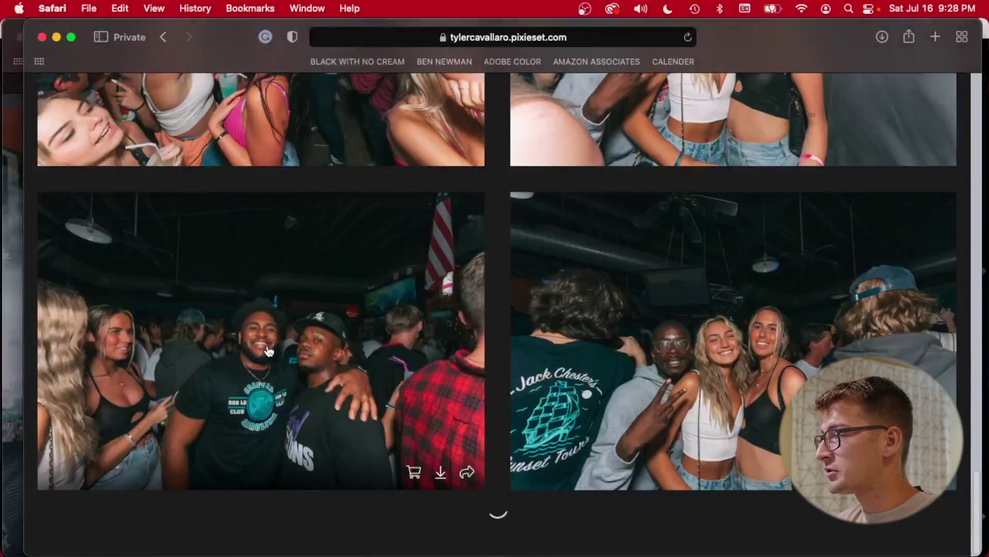
{"action": "left_click", "coordinate": [138, 253]}
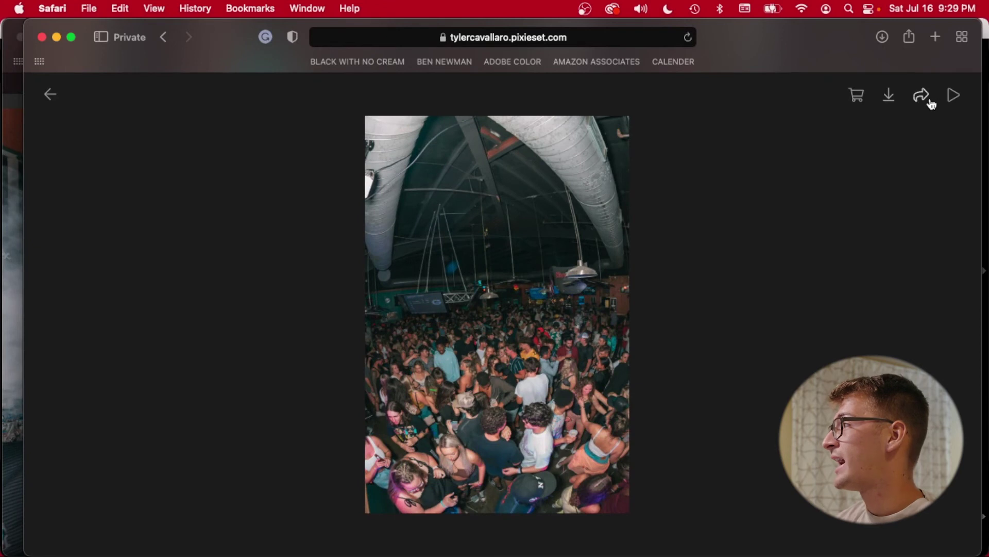
{"action": "left_click", "coordinate": [889, 95]}
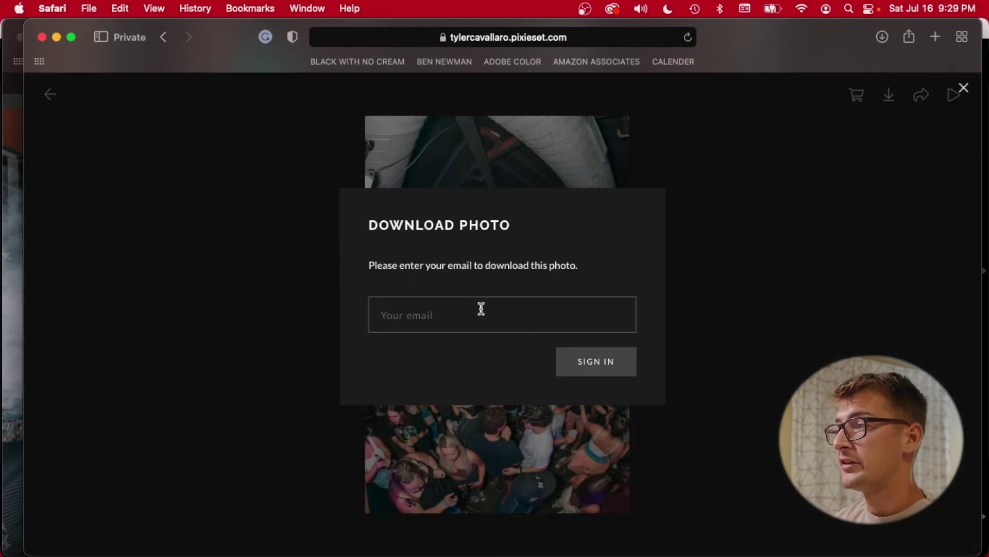
{"action": "left_click", "coordinate": [184, 202]}
{"action": "left_click", "coordinate": [50, 94]}
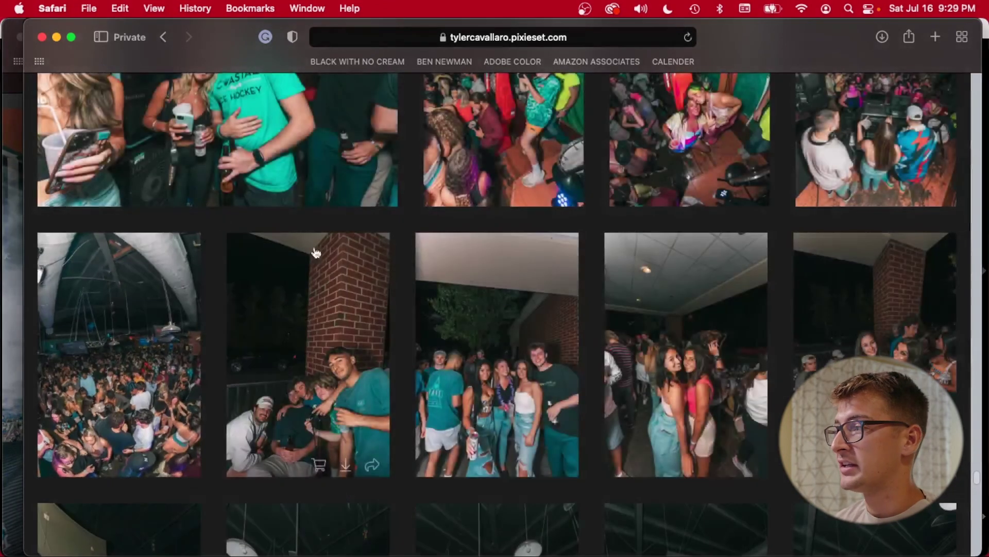
Step: View the patio group photo in the public gallery, check its download option and browse through the photos that follow
{"action": "scroll", "coordinate": [346, 237], "scroll_direction": "down", "scroll_amount": 10}
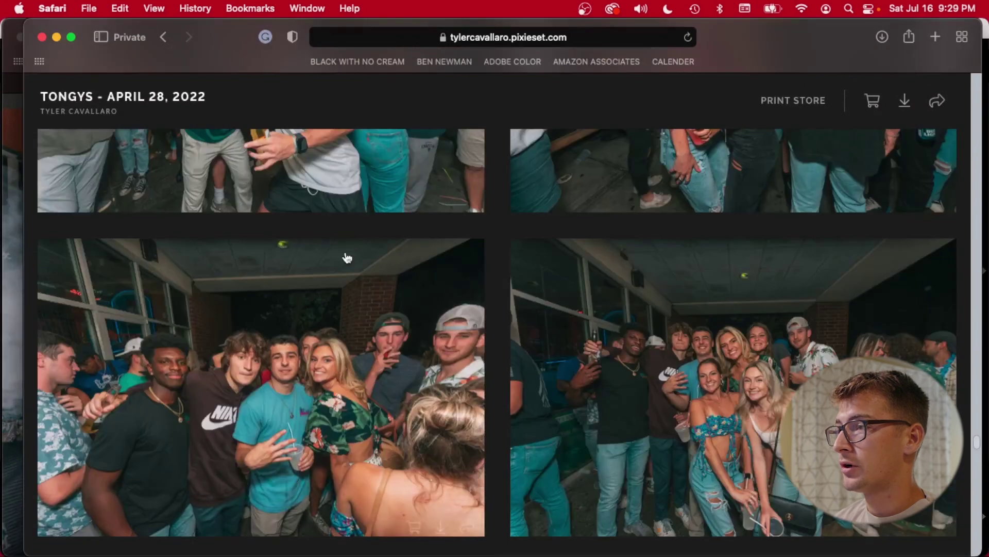
{"action": "left_click", "coordinate": [342, 257]}
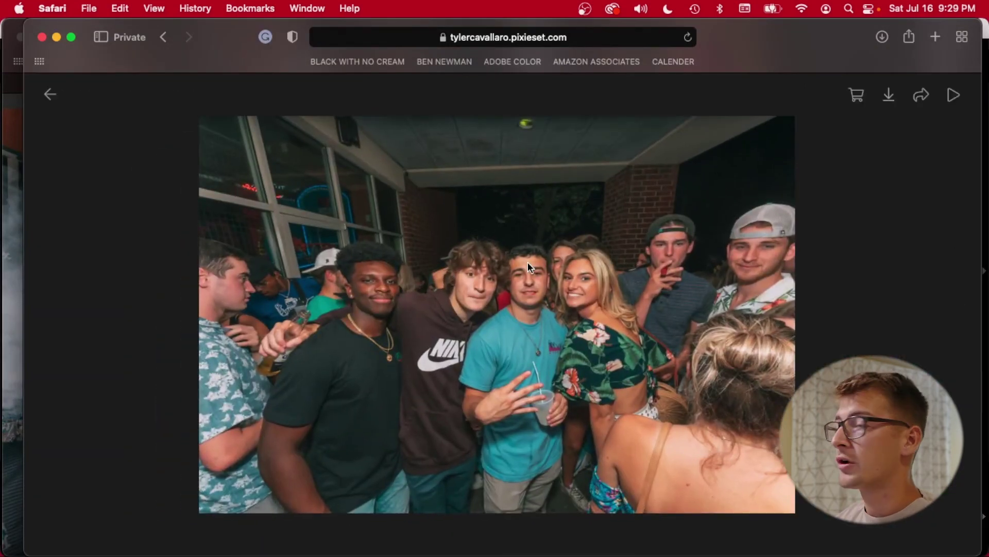
{"action": "left_click", "coordinate": [889, 94]}
{"action": "left_click", "coordinate": [673, 200]}
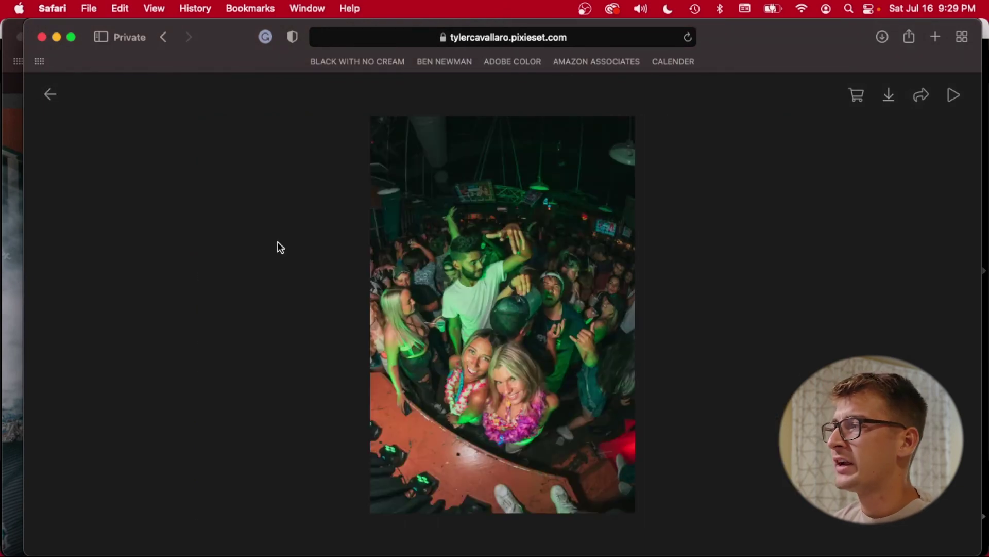
{"action": "key", "text": "Right"}
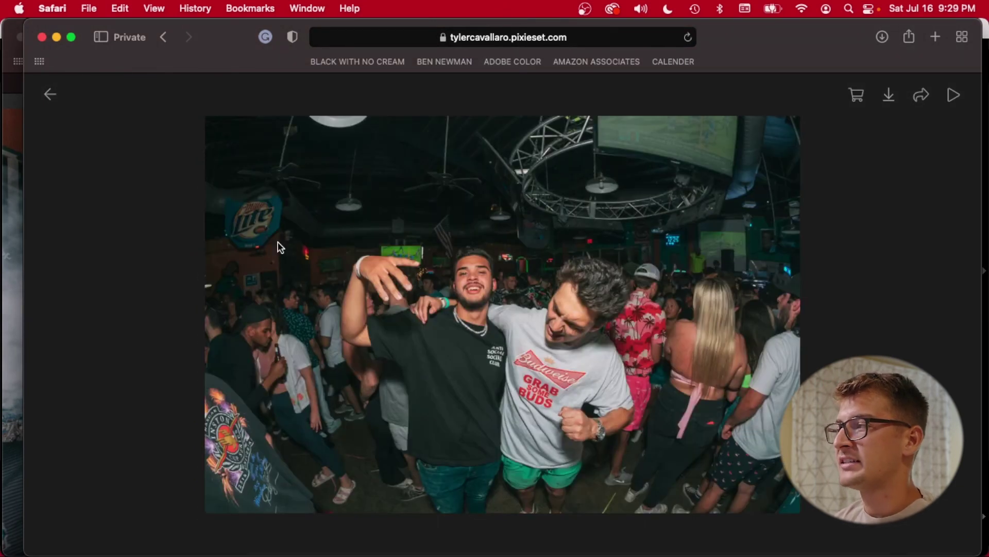
{"action": "key", "text": "Right"}
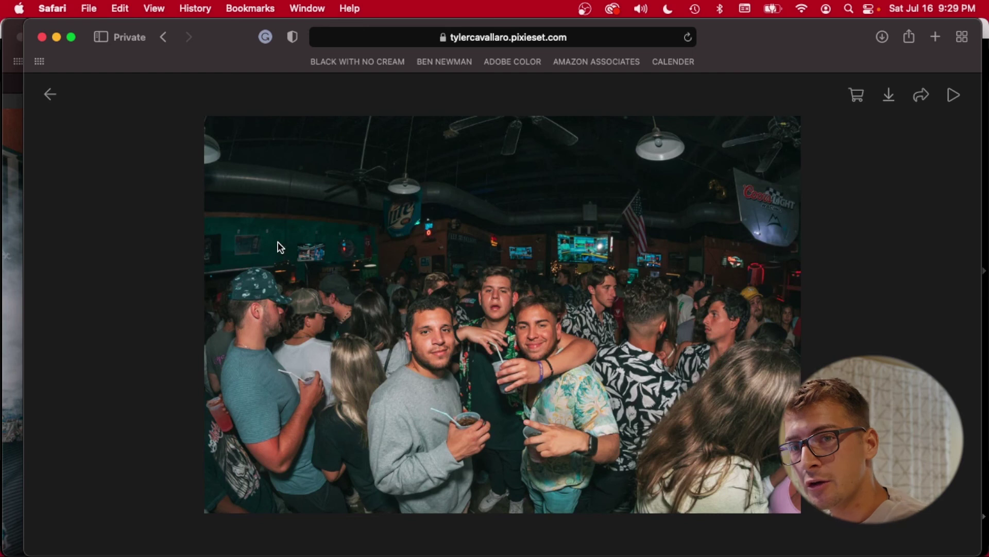
{"action": "key", "text": "Right"}
{"action": "key", "text": "Right"}
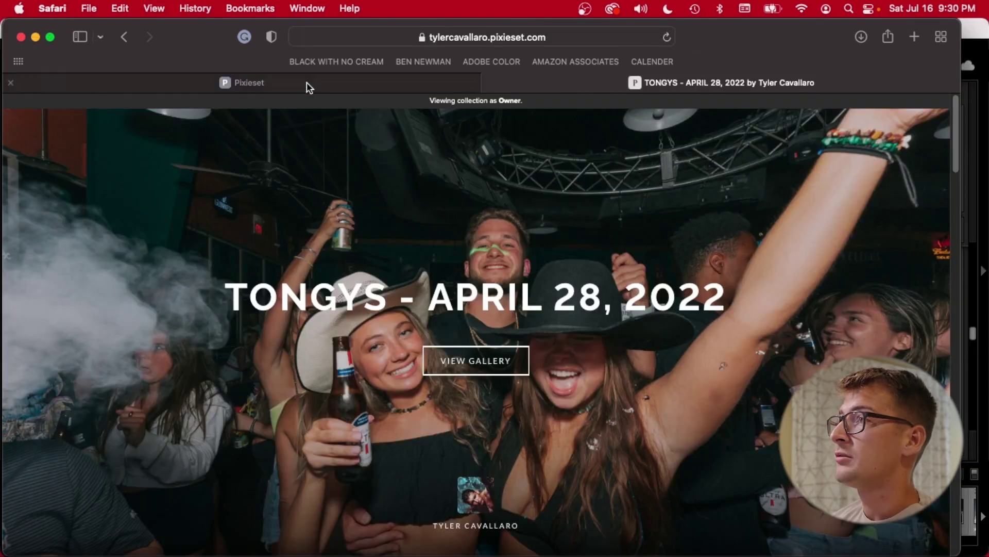
Step: Return to the Pixieset dashboard, close the direct link dialog and create a new collection named TONGYS
{"action": "left_click", "coordinate": [307, 83]}
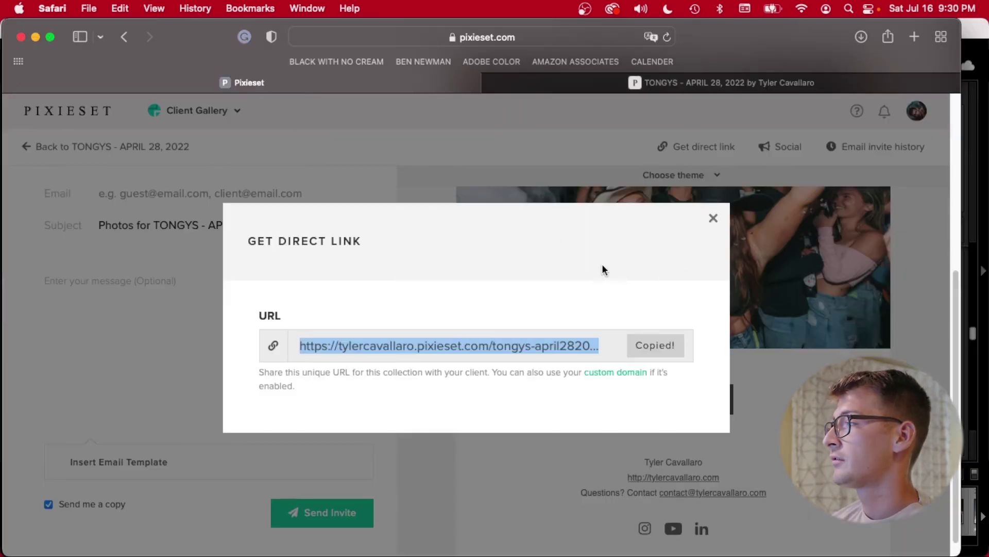
{"action": "left_click", "coordinate": [877, 142]}
{"action": "left_click", "coordinate": [79, 111]}
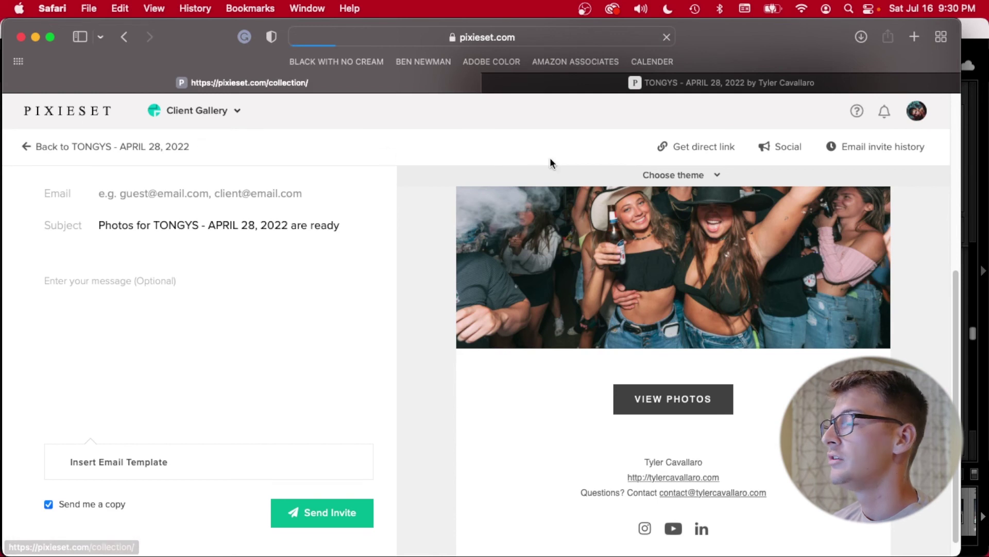
{"action": "left_click", "coordinate": [862, 197]}
{"action": "left_click", "coordinate": [371, 263]}
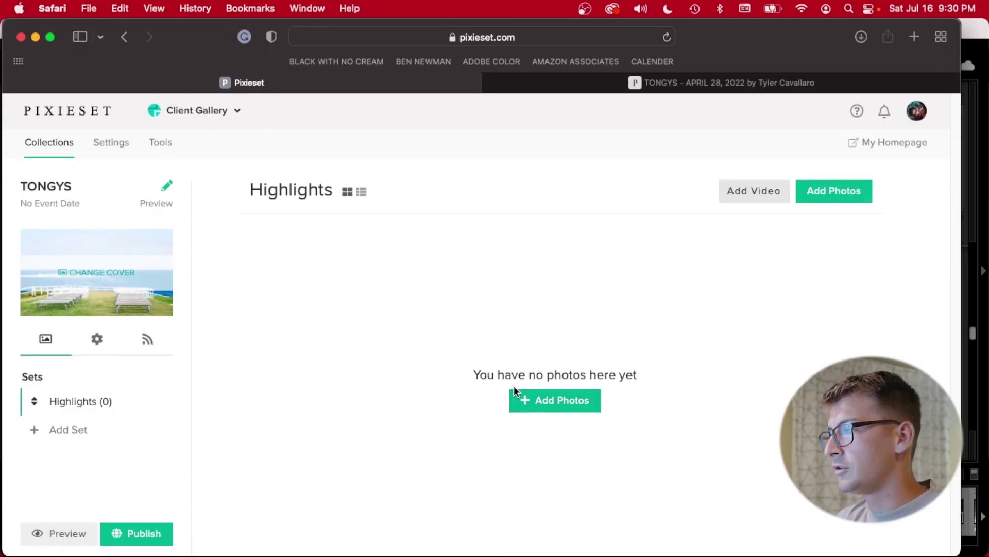
{"action": "left_click", "coordinate": [516, 392]}
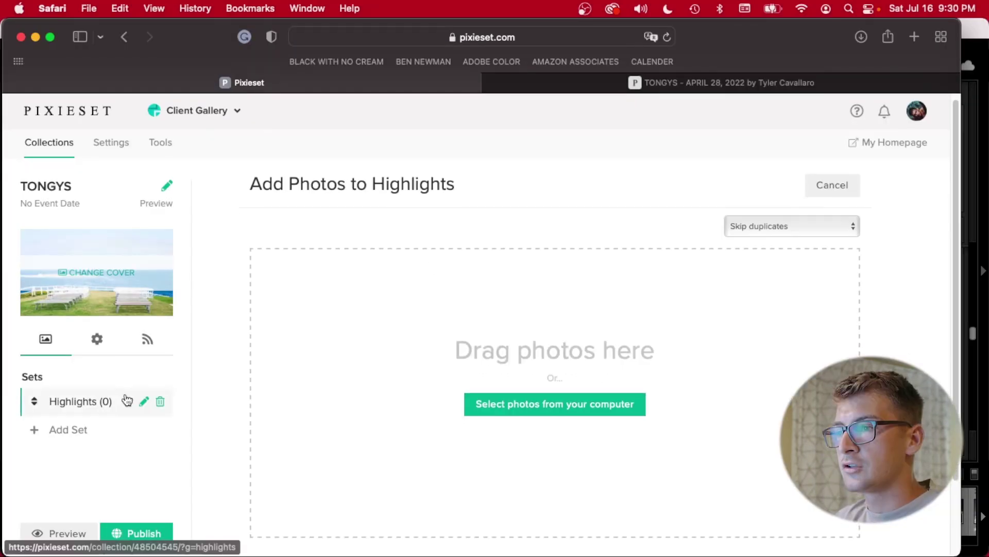
Step: In the new collection's design settings, apply the cover style with the title beside the desert image, checking the published TONGYS gallery for comparison
{"action": "left_click", "coordinate": [96, 339]}
{"action": "left_click", "coordinate": [114, 277]}
{"action": "scroll", "coordinate": [649, 474], "scroll_direction": "down", "scroll_amount": 5}
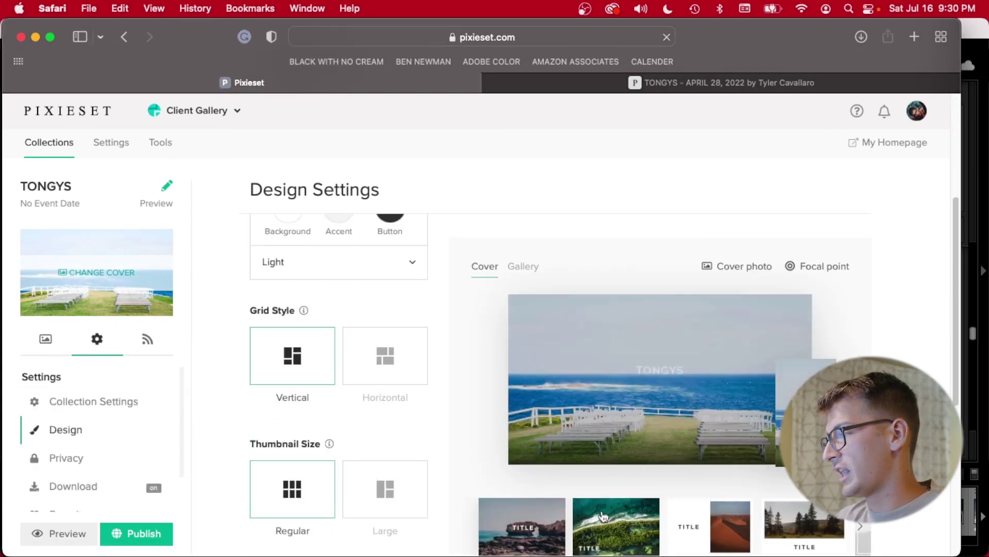
{"action": "left_click", "coordinate": [718, 83]}
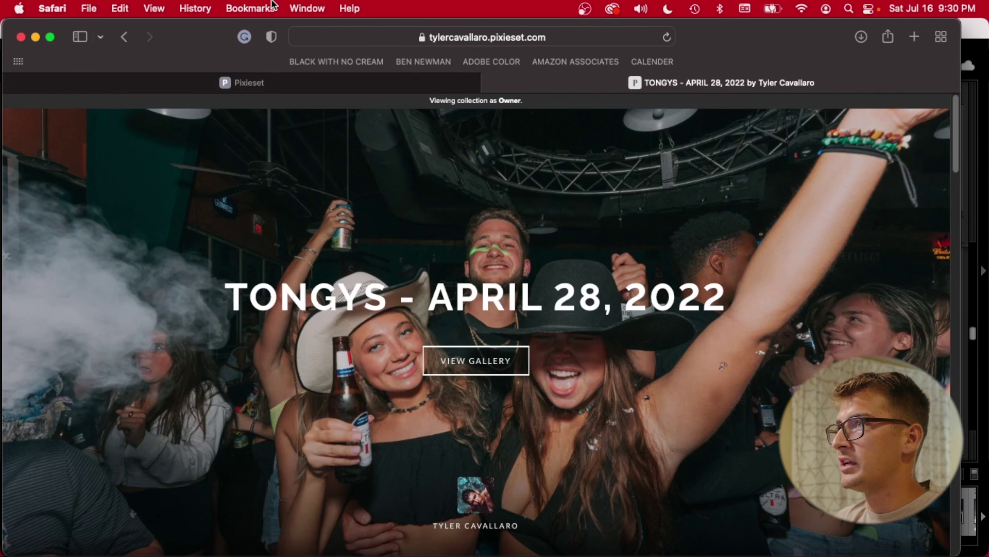
{"action": "left_click", "coordinate": [276, 81]}
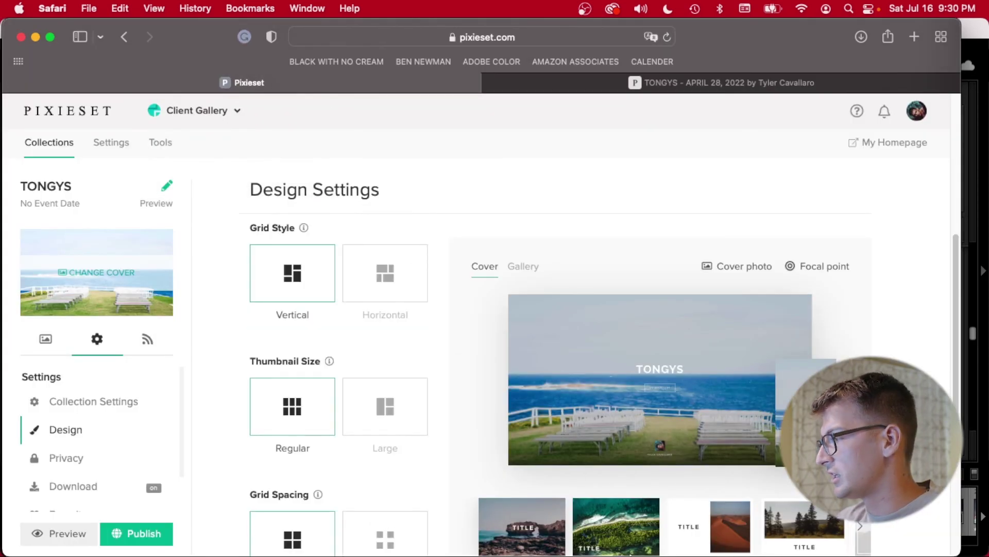
{"action": "left_click", "coordinate": [732, 527]}
{"action": "left_click", "coordinate": [707, 540]}
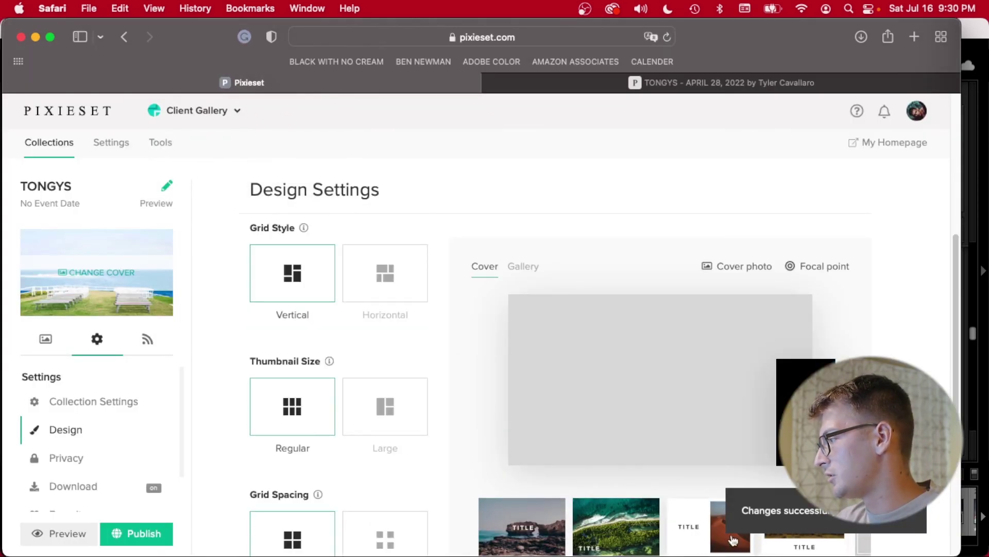
{"action": "scroll", "coordinate": [464, 438], "scroll_direction": "down", "scroll_amount": 5}
Step: Review the TONGYS collection's privacy settings and its download settings for gallery, single photo and video downloads
{"action": "left_click", "coordinate": [94, 452]}
{"action": "scroll", "coordinate": [275, 420], "scroll_direction": "down", "scroll_amount": 1}
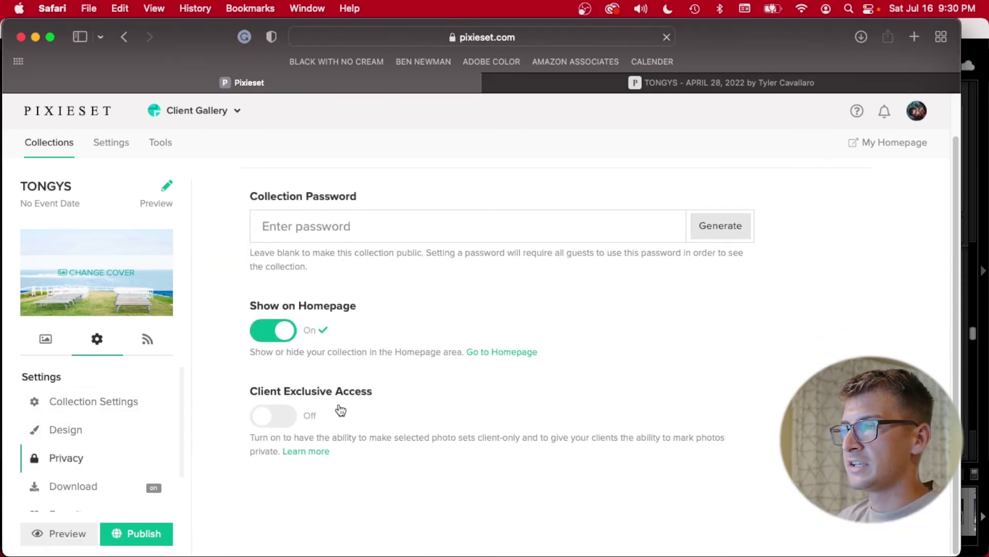
{"action": "left_click", "coordinate": [96, 483]}
{"action": "scroll", "coordinate": [393, 412], "scroll_direction": "down", "scroll_amount": 5}
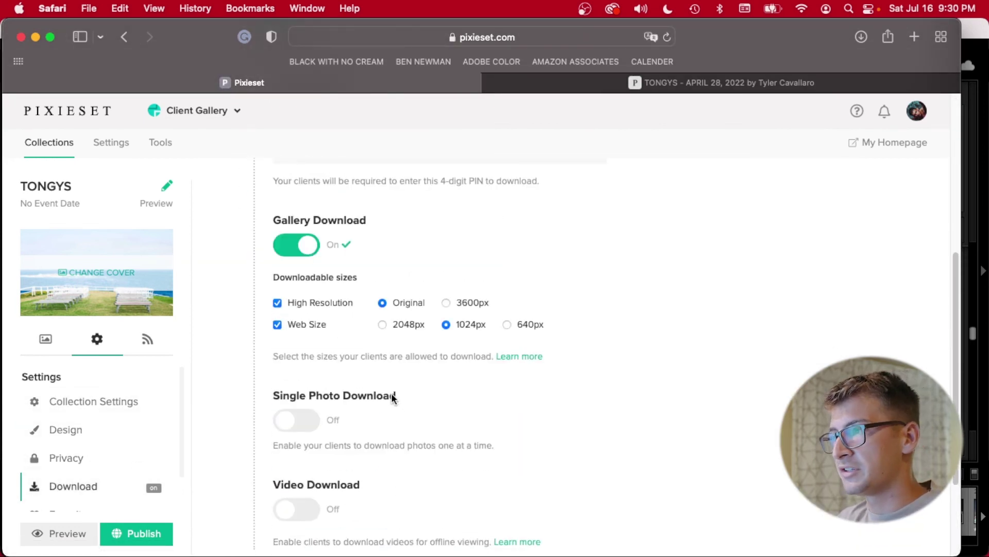
{"action": "scroll", "coordinate": [391, 393], "scroll_direction": "up", "scroll_amount": 5}
Step: Go back to the list of collections and open the graduation portrait collection to look at its photos
{"action": "left_click", "coordinate": [73, 114]}
{"action": "scroll", "coordinate": [495, 340], "scroll_direction": "down", "scroll_amount": 7}
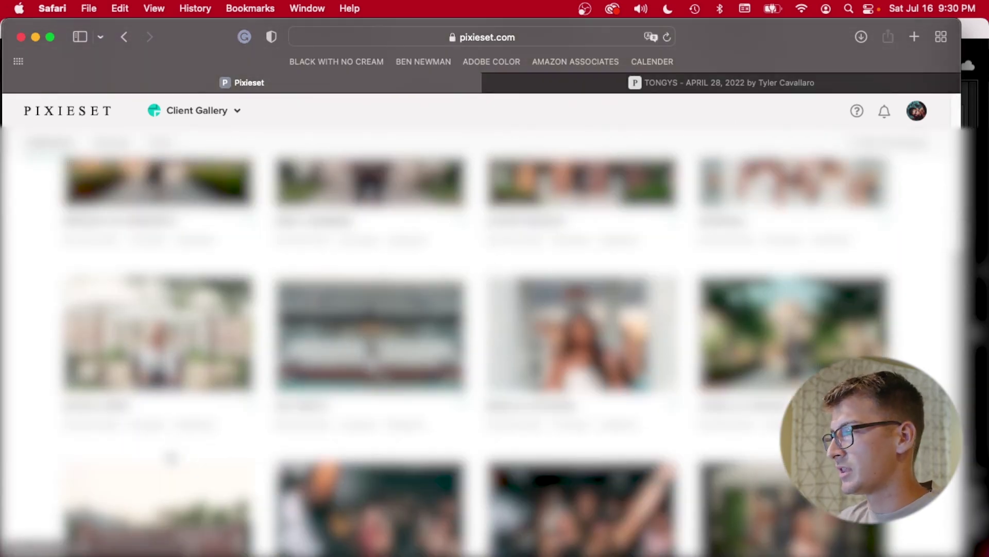
{"action": "scroll", "coordinate": [681, 390], "scroll_direction": "up", "scroll_amount": 4}
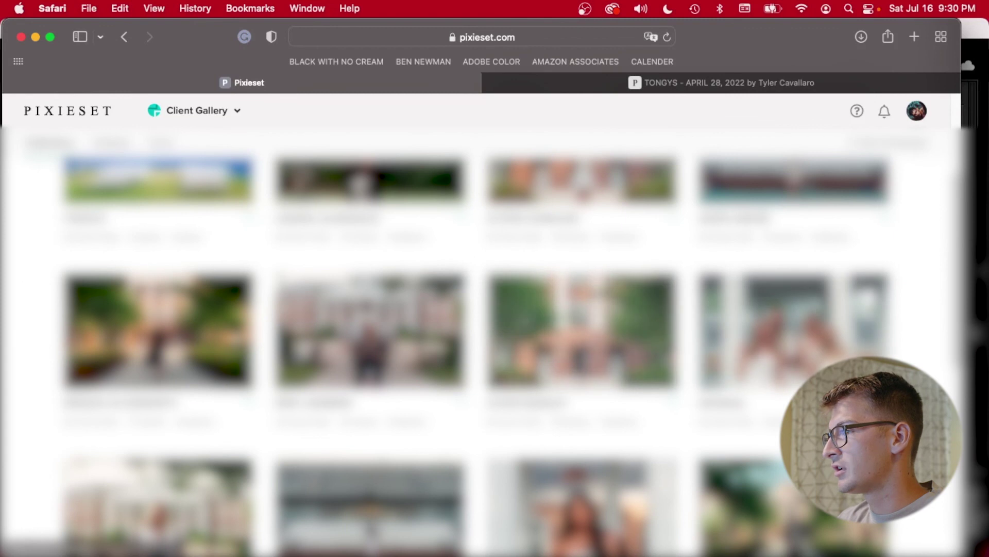
{"action": "left_click", "coordinate": [592, 341]}
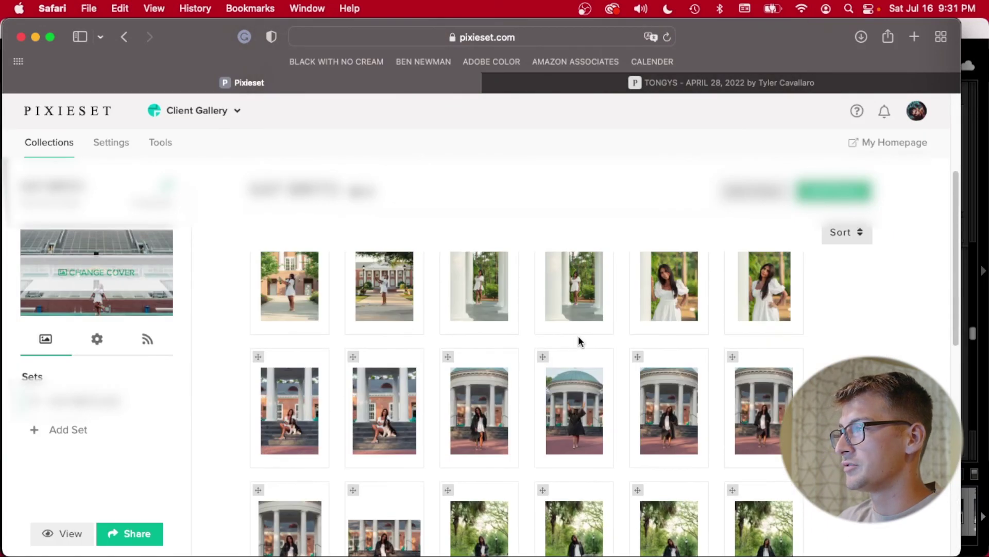